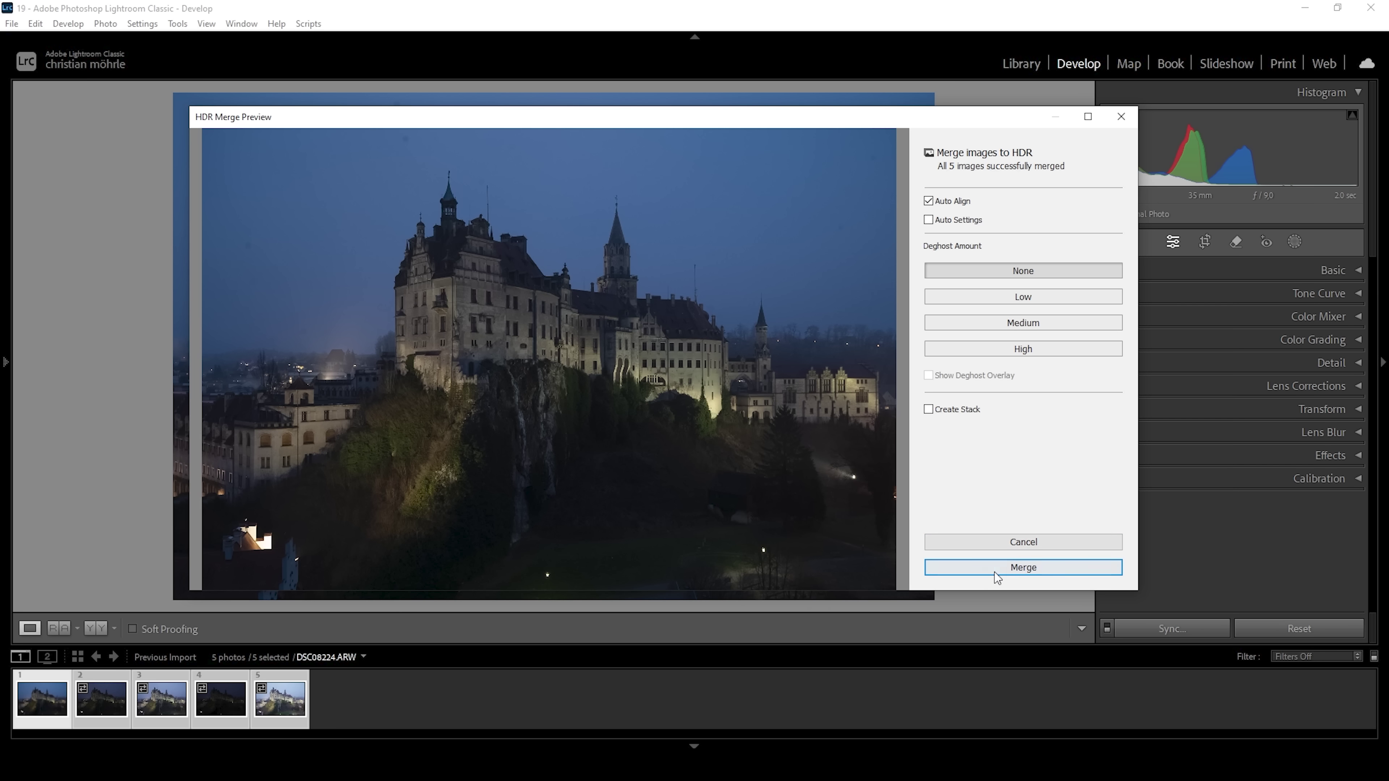
# - Merge the five selected castle exposures to HDR with Auto Align on and no deghosting, and hide the filmstrip
pyautogui.click(940, 566)
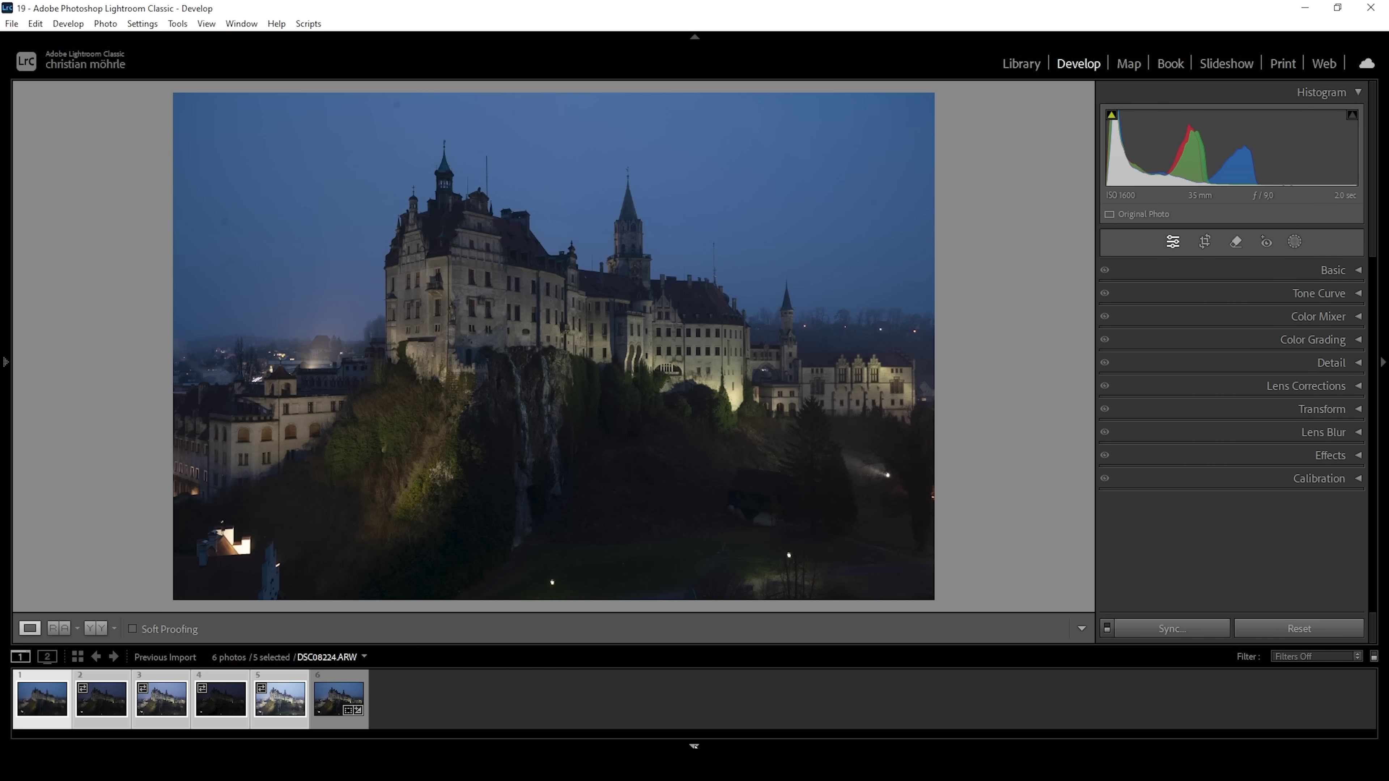
pyautogui.press('F6')
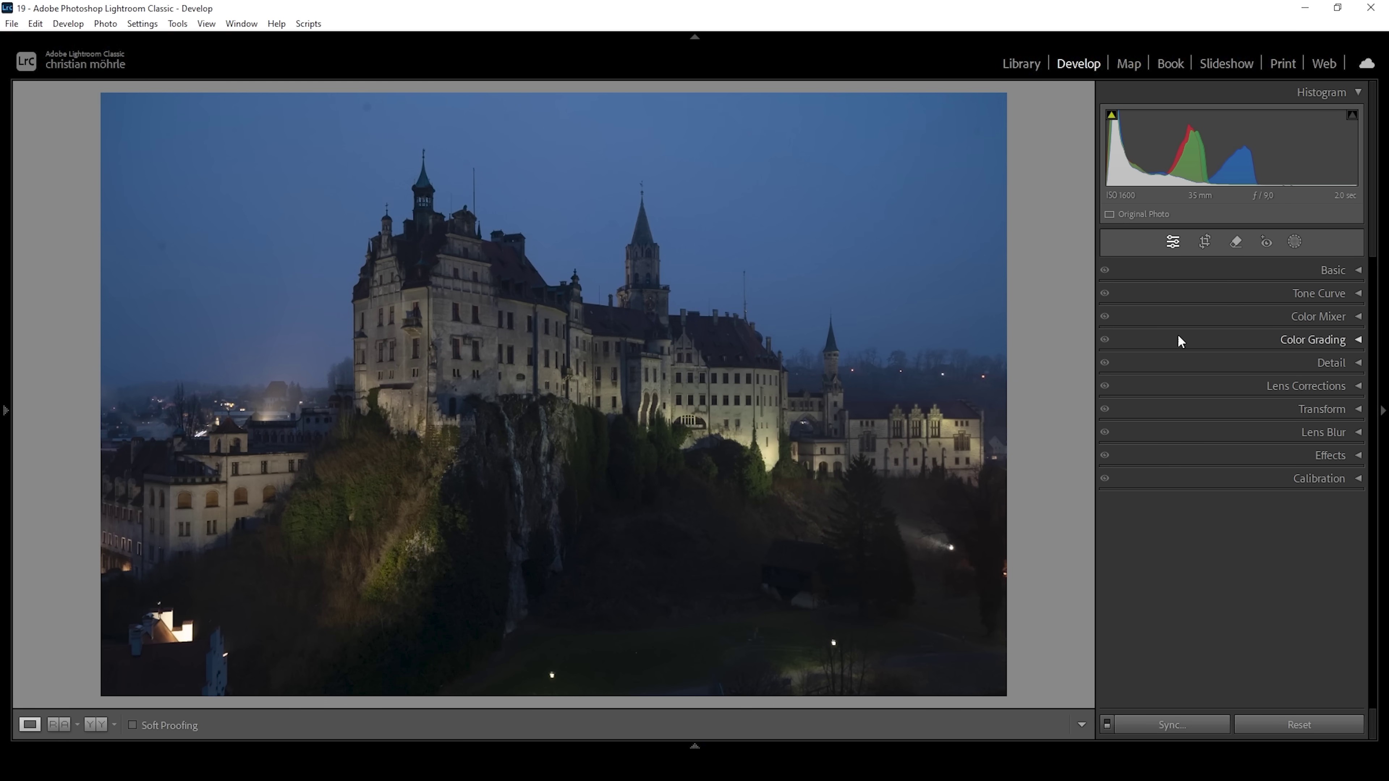
# - Change the photo's profile to Adobe Landscape in the basic adjustments
pyautogui.click(1351, 271)
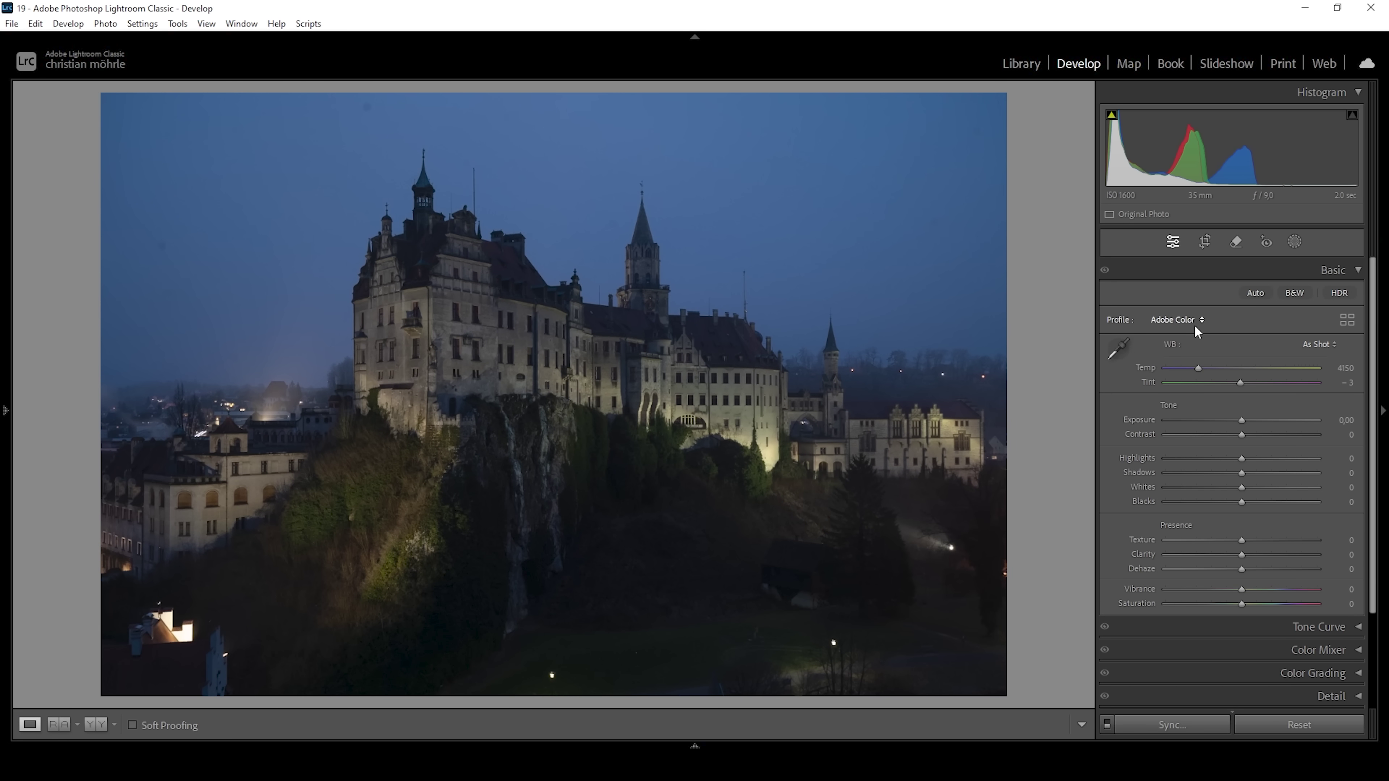
pyautogui.click(1191, 328)
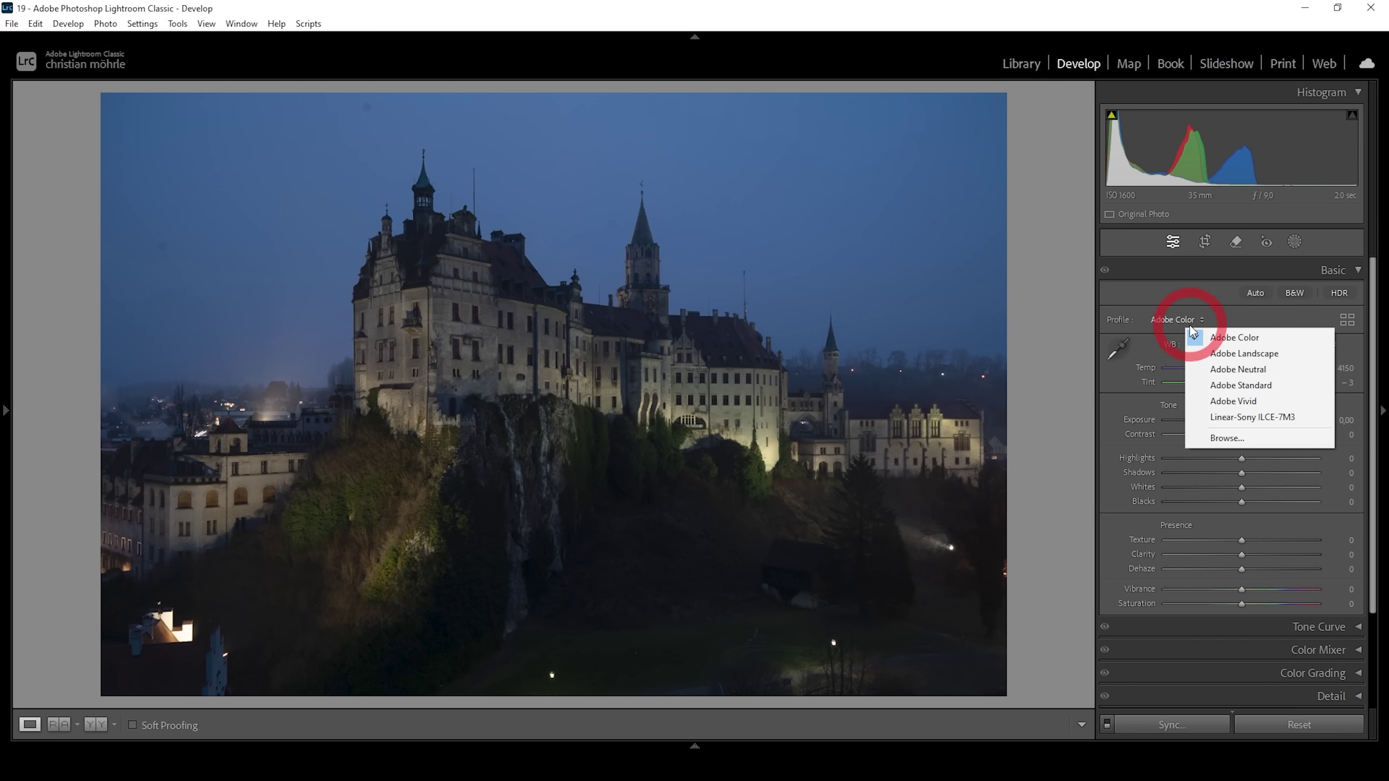
pyautogui.click(1223, 359)
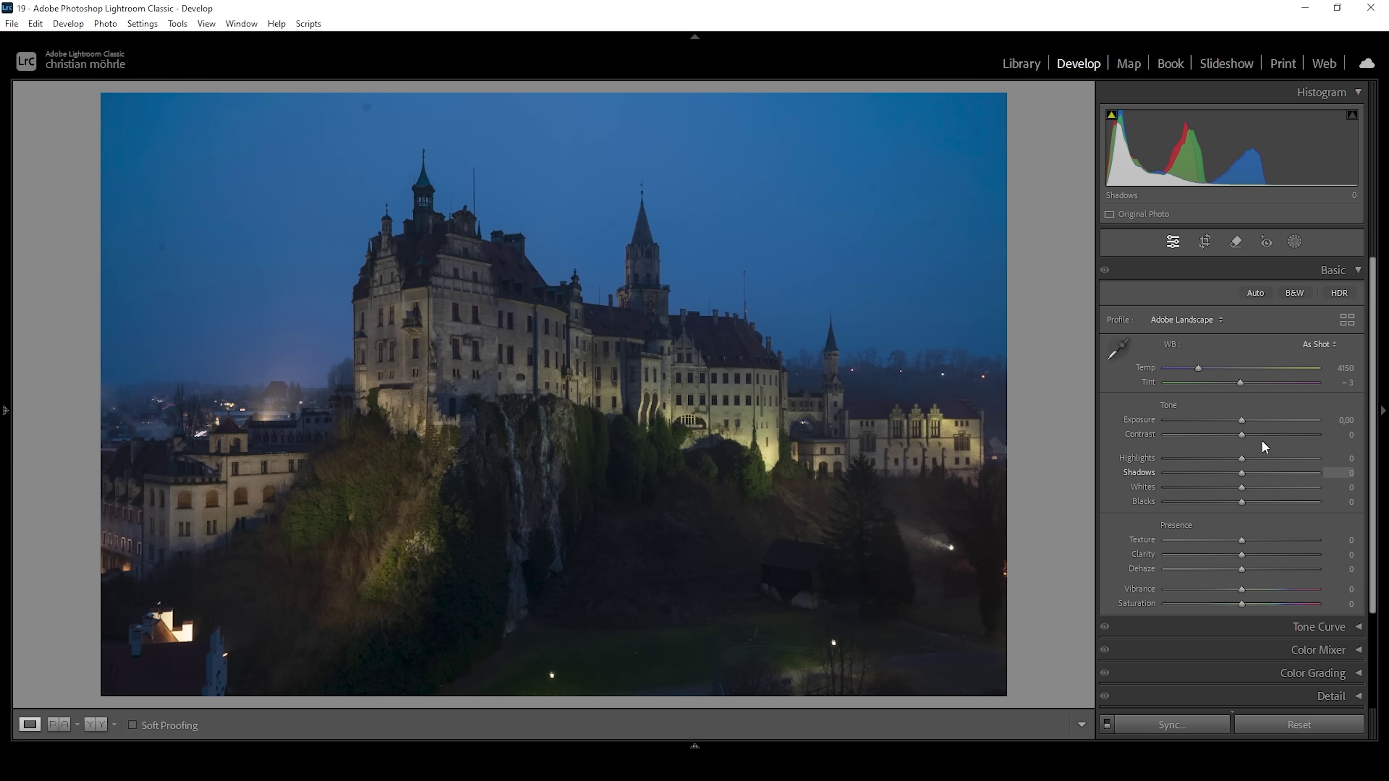
# - Adjust the photo's overall tone to Exposure +0.90, Highlights -73, Shadows +52 and Blacks +18
pyautogui.moveTo(1242, 425); pyautogui.dragTo(1252, 427)
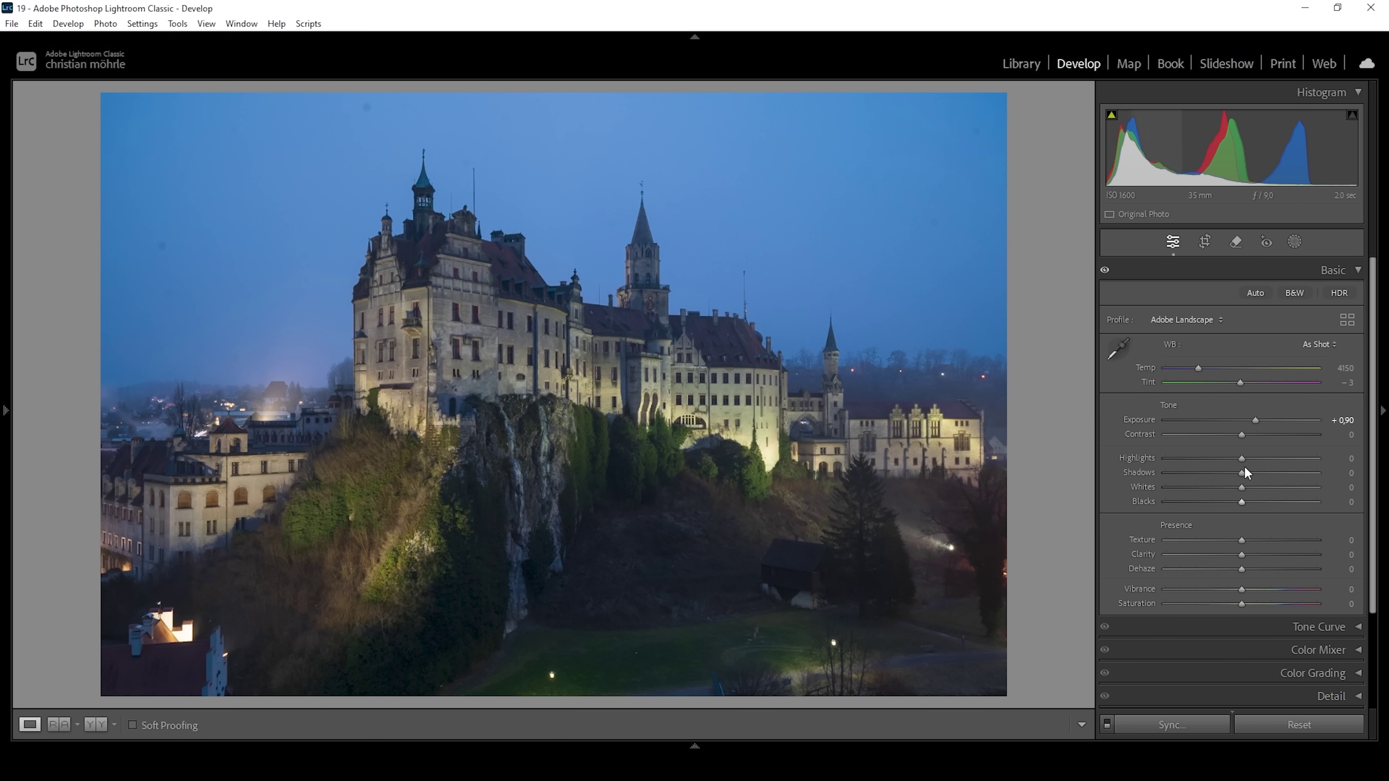
pyautogui.moveTo(1241, 460); pyautogui.dragTo(1183, 465)
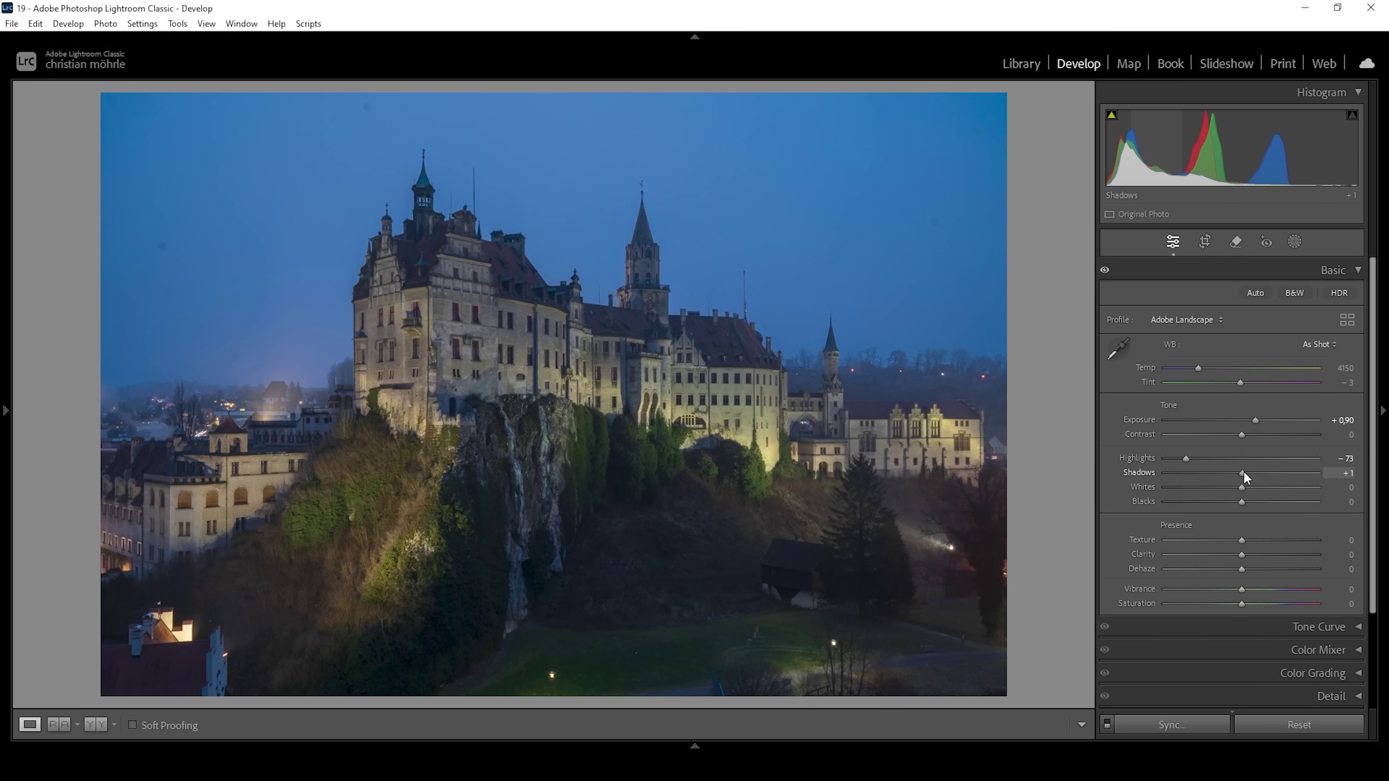
pyautogui.moveTo(1243, 471); pyautogui.dragTo(1283, 480)
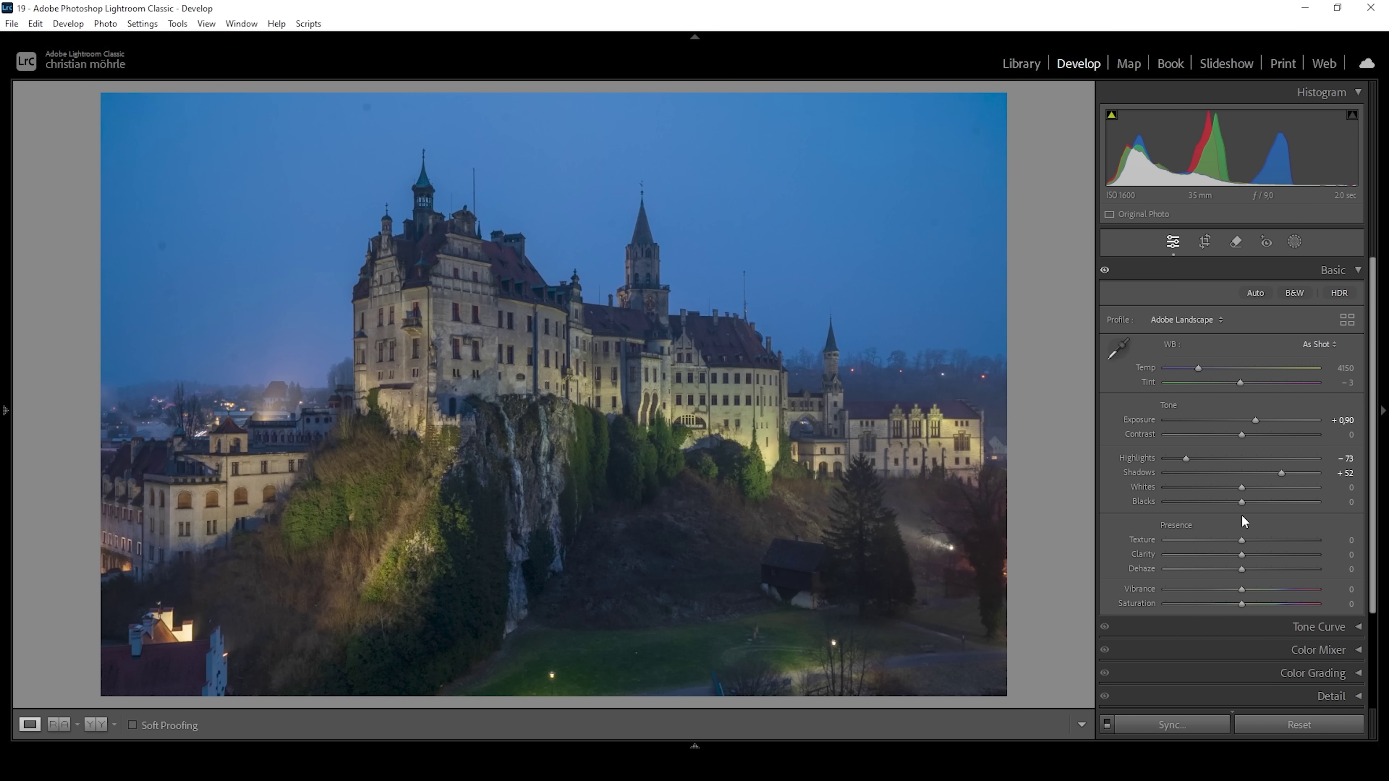
pyautogui.moveTo(1243, 502); pyautogui.dragTo(1256, 504)
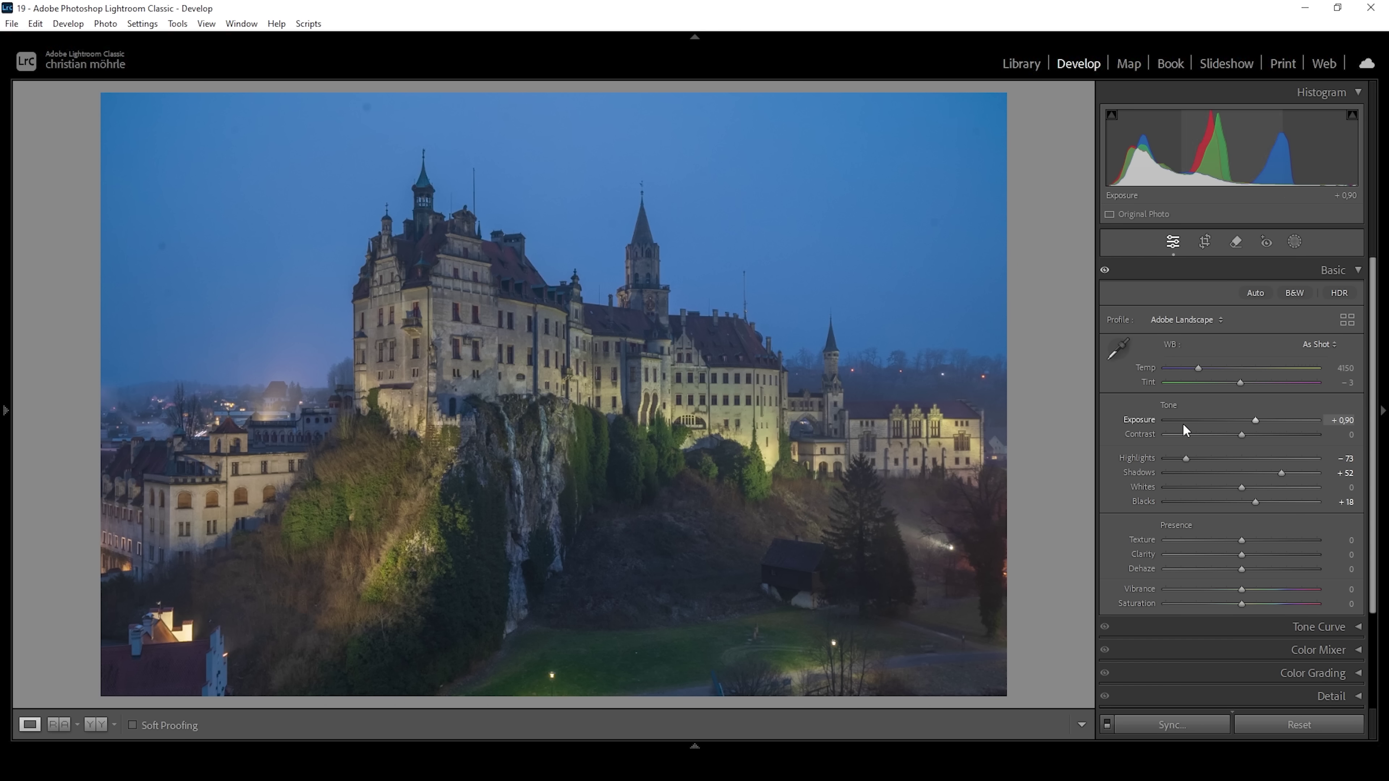
# - Warm the photo's white balance to a Temp of 4700 and set the Tint to -7
pyautogui.moveTo(1199, 369); pyautogui.dragTo(1207, 372)
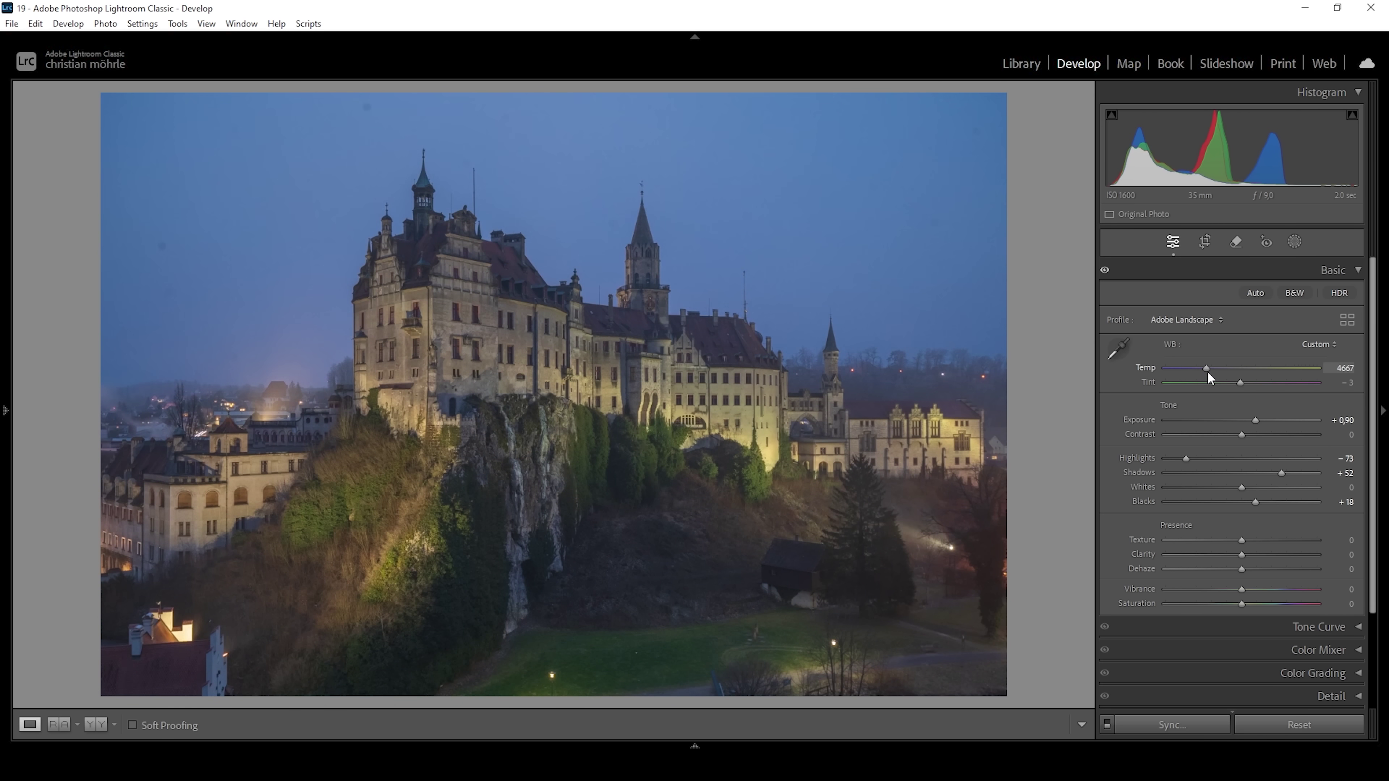
pyautogui.click(1342, 368)
pyautogui.write('4700')
pyautogui.press('Return')
pyautogui.moveTo(1242, 390); pyautogui.dragTo(1240, 383)
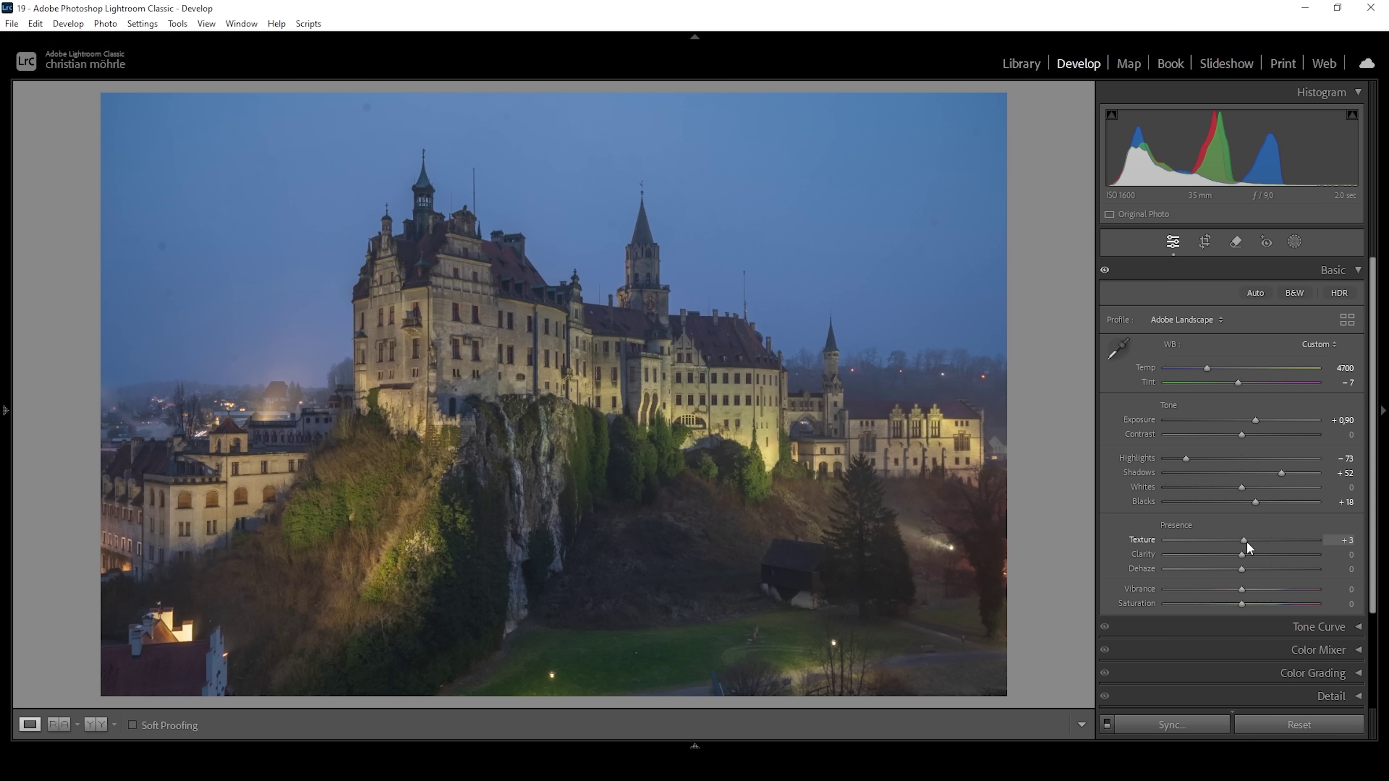
# - Set Texture to +8, Clarity to +7 and Vibrance to -4, and compare the photo before and after
pyautogui.moveTo(1248, 540); pyautogui.dragTo(1248, 556)
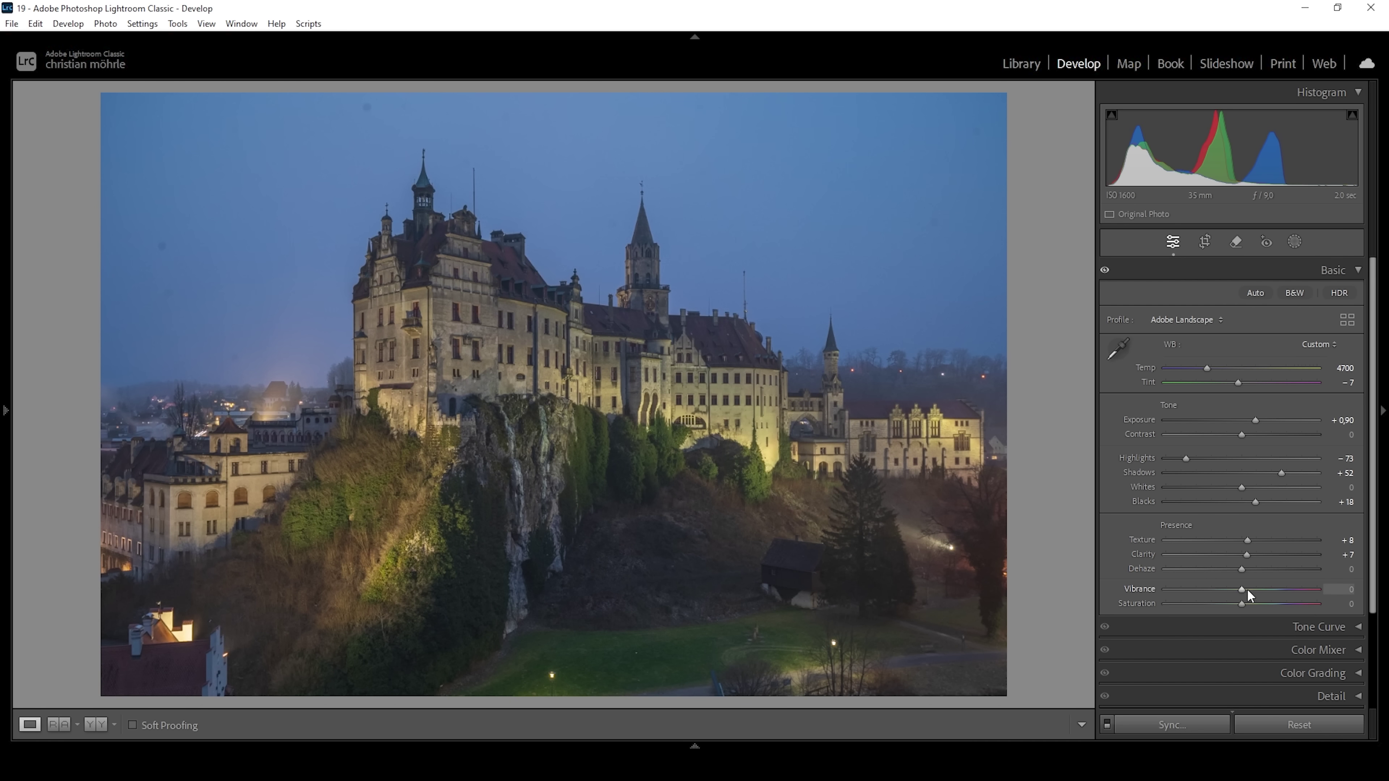
pyautogui.moveTo(1242, 591); pyautogui.dragTo(1238, 593)
pyautogui.click(95, 724)
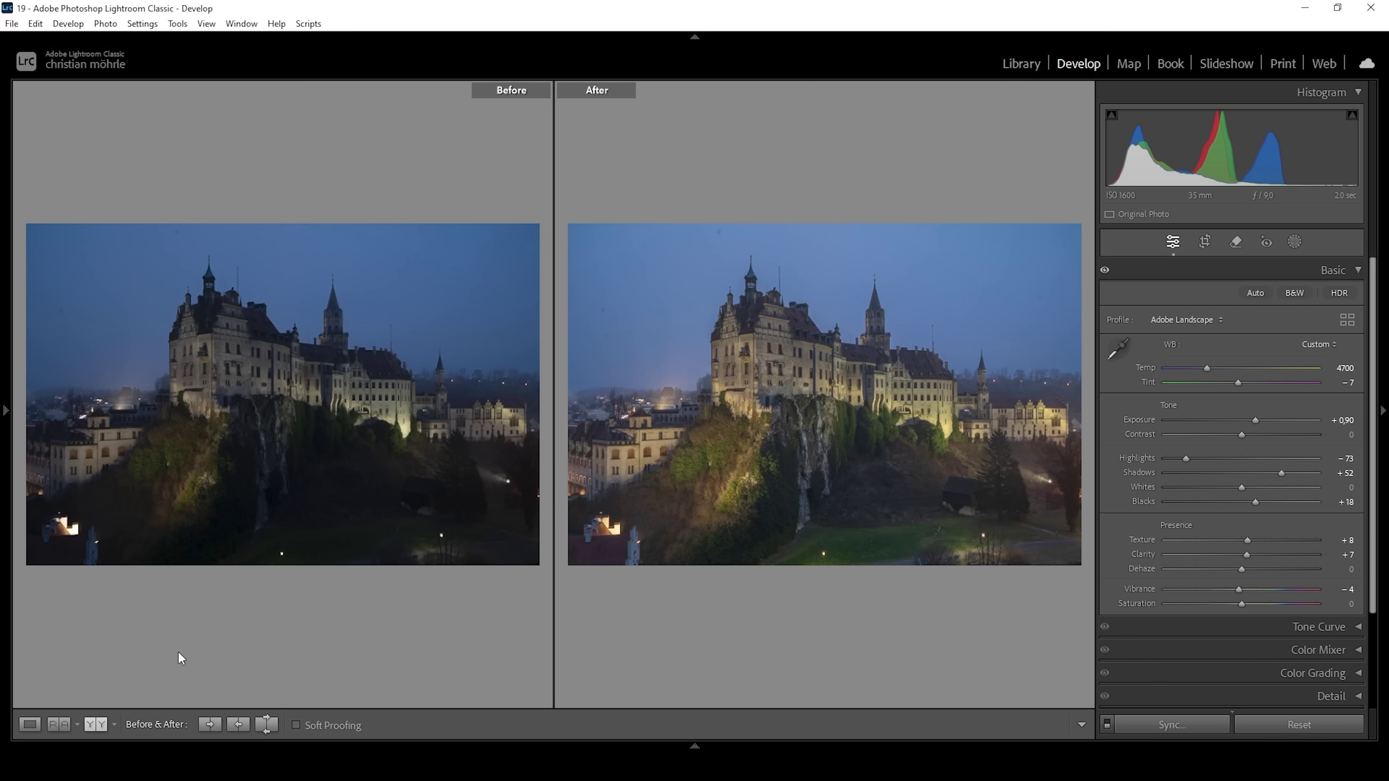
pyautogui.click(30, 723)
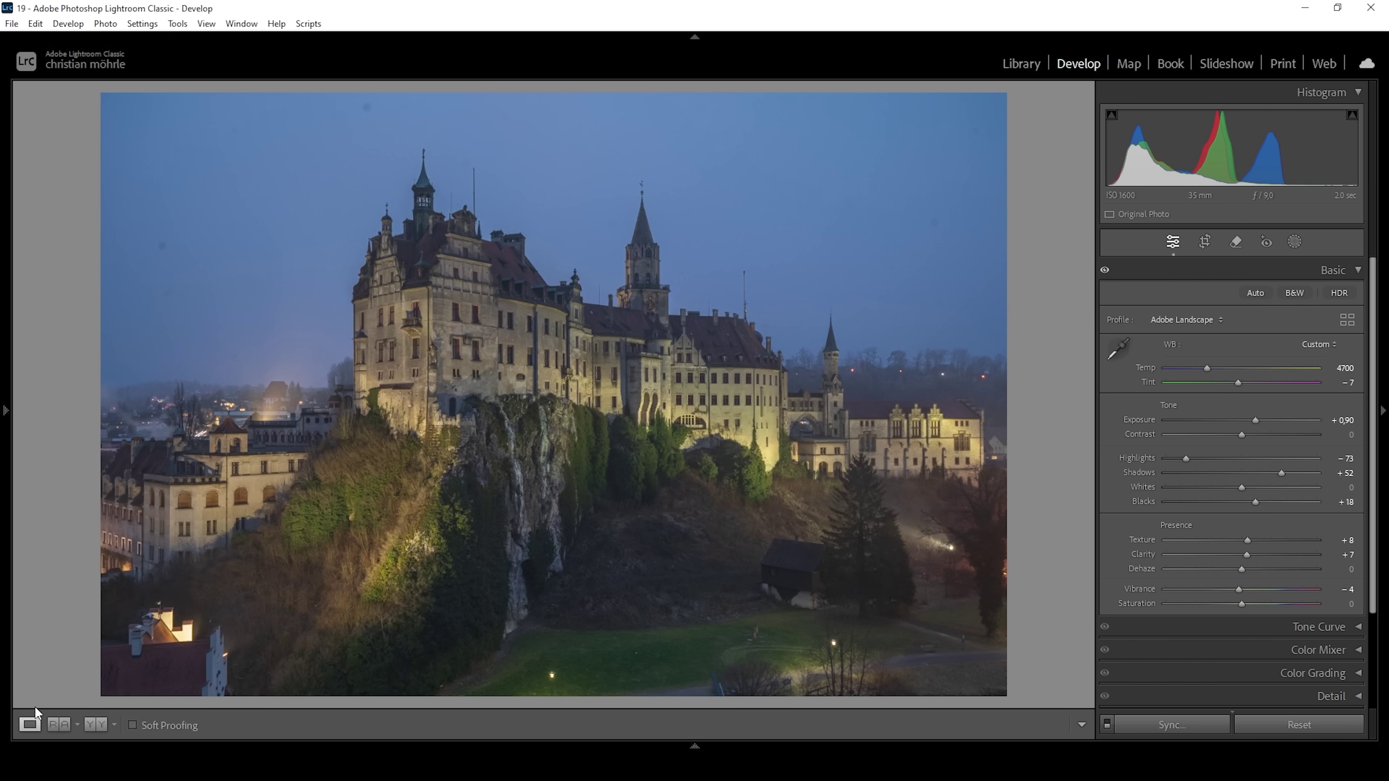
# - Create a mask that selects the sky and set its Exposure to -0.20
pyautogui.click(1295, 243)
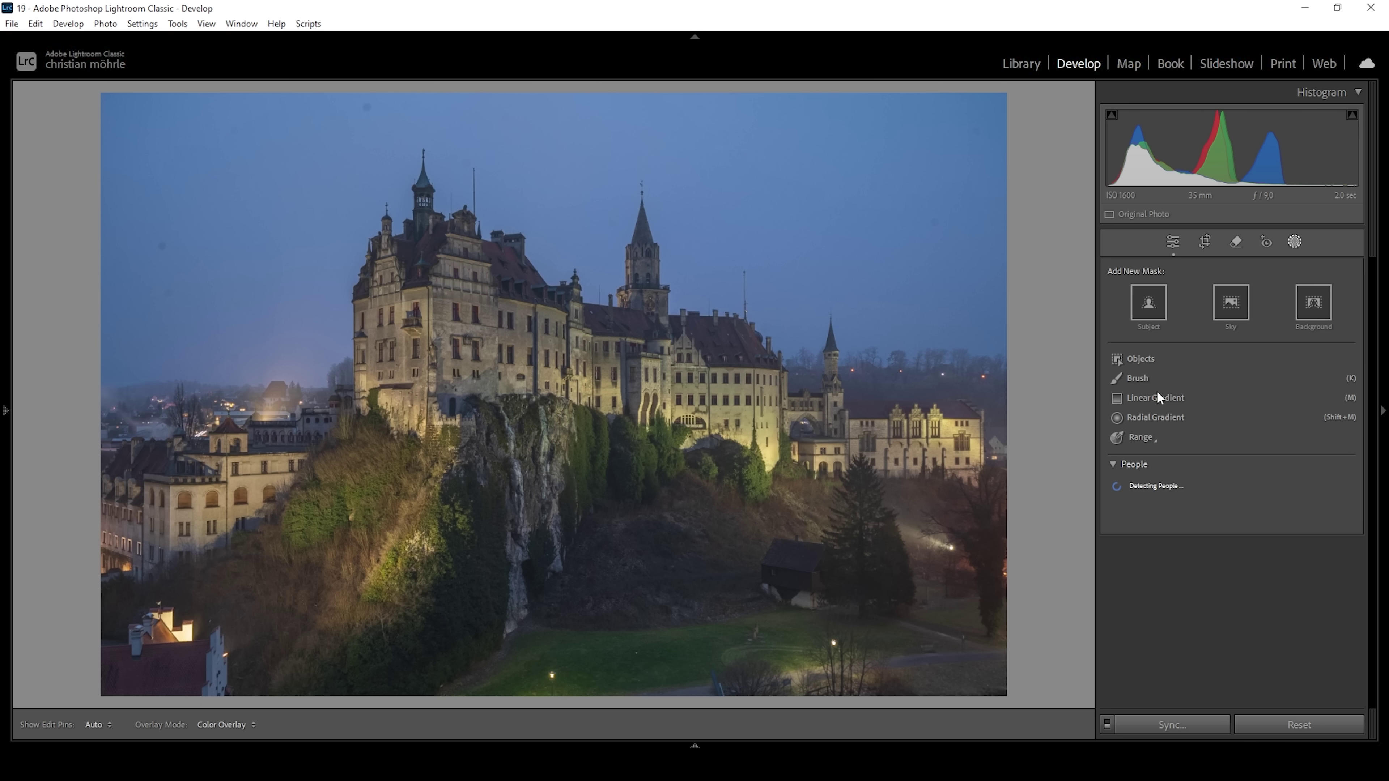
pyautogui.click(1228, 305)
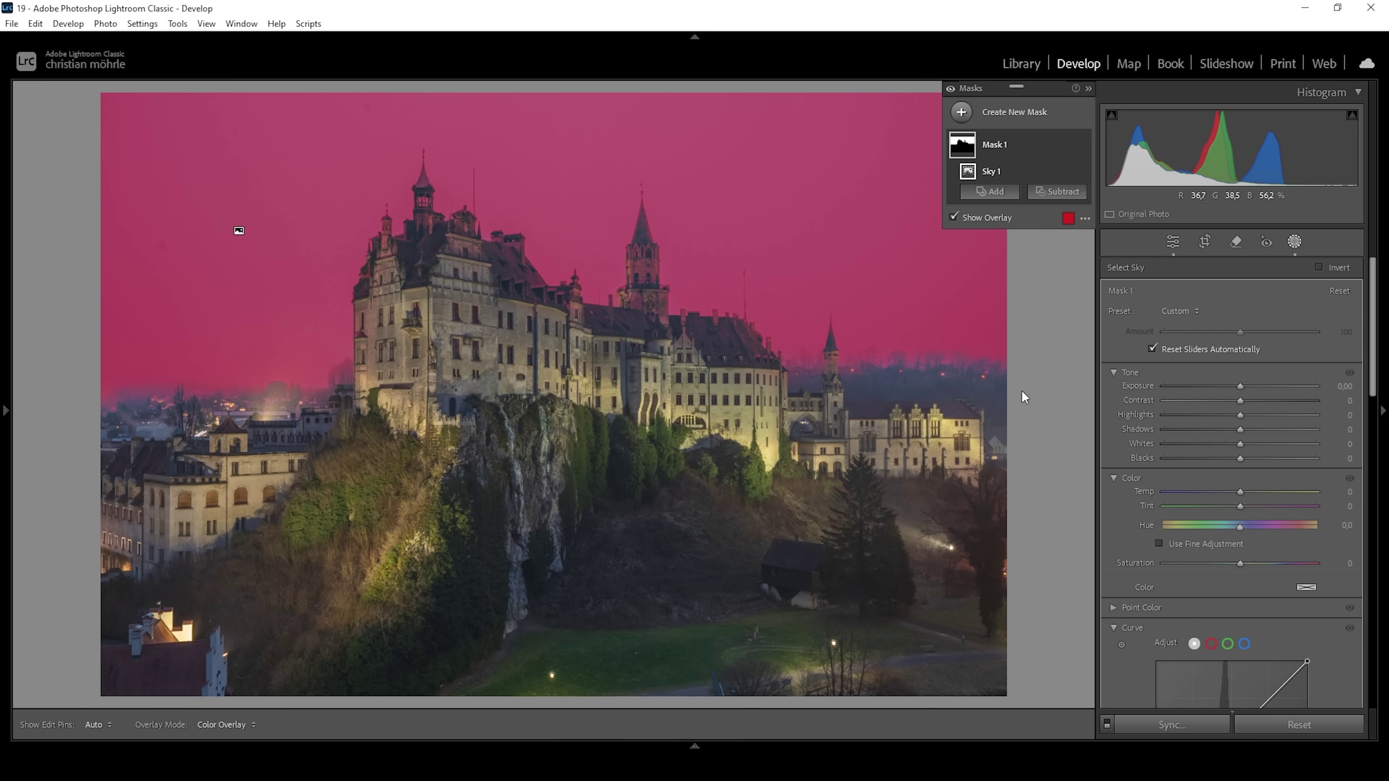
pyautogui.hotkey('shift', 'w')
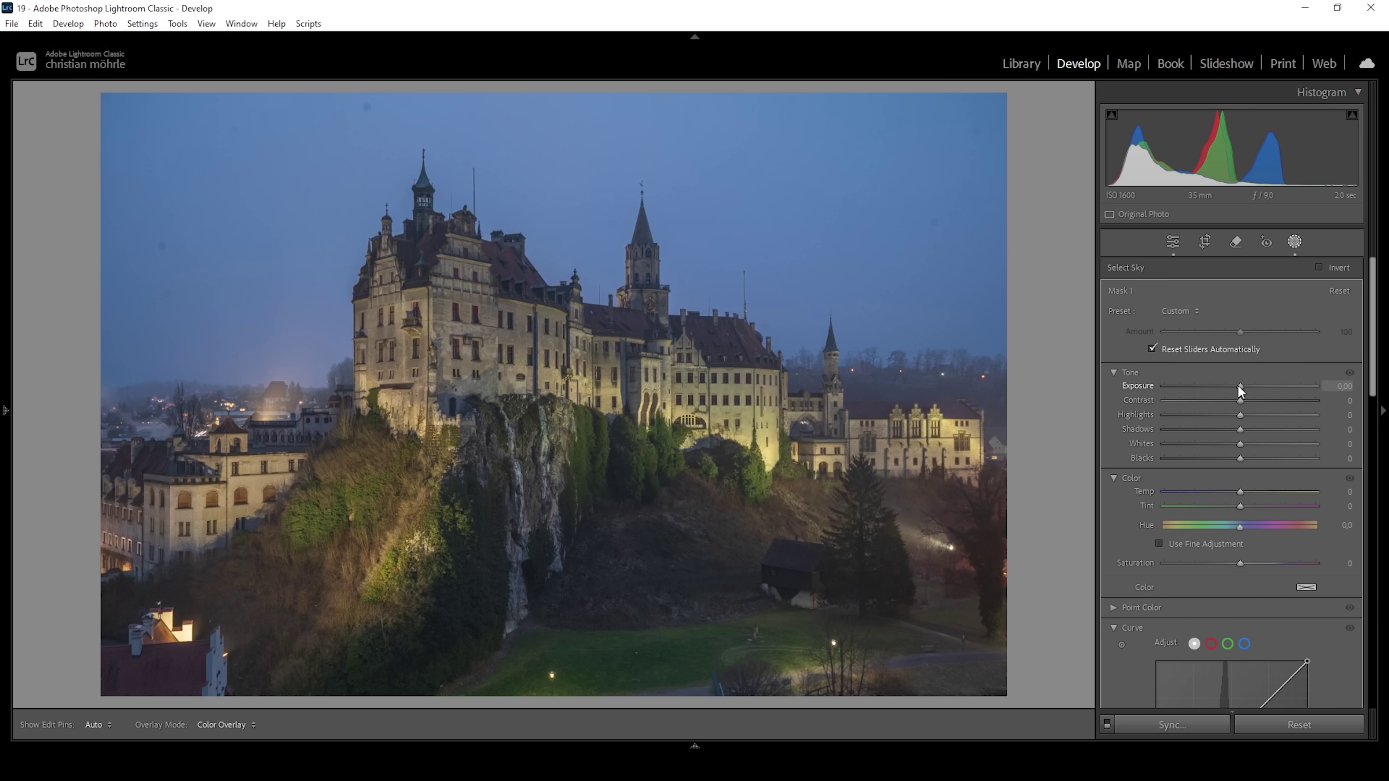
pyautogui.moveTo(1237, 384); pyautogui.dragTo(1232, 384)
pyautogui.click(1340, 386)
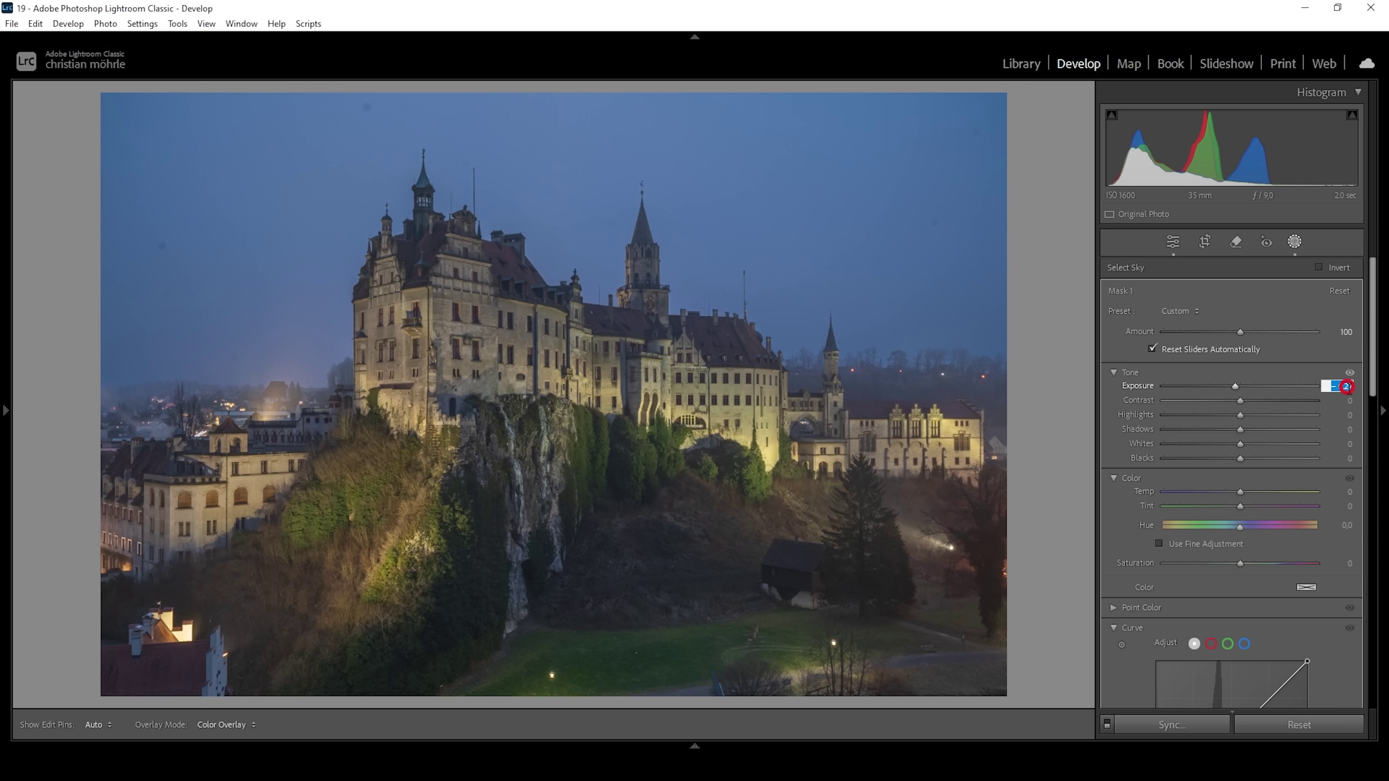
pyautogui.write('-0,2')
pyautogui.press('Return')
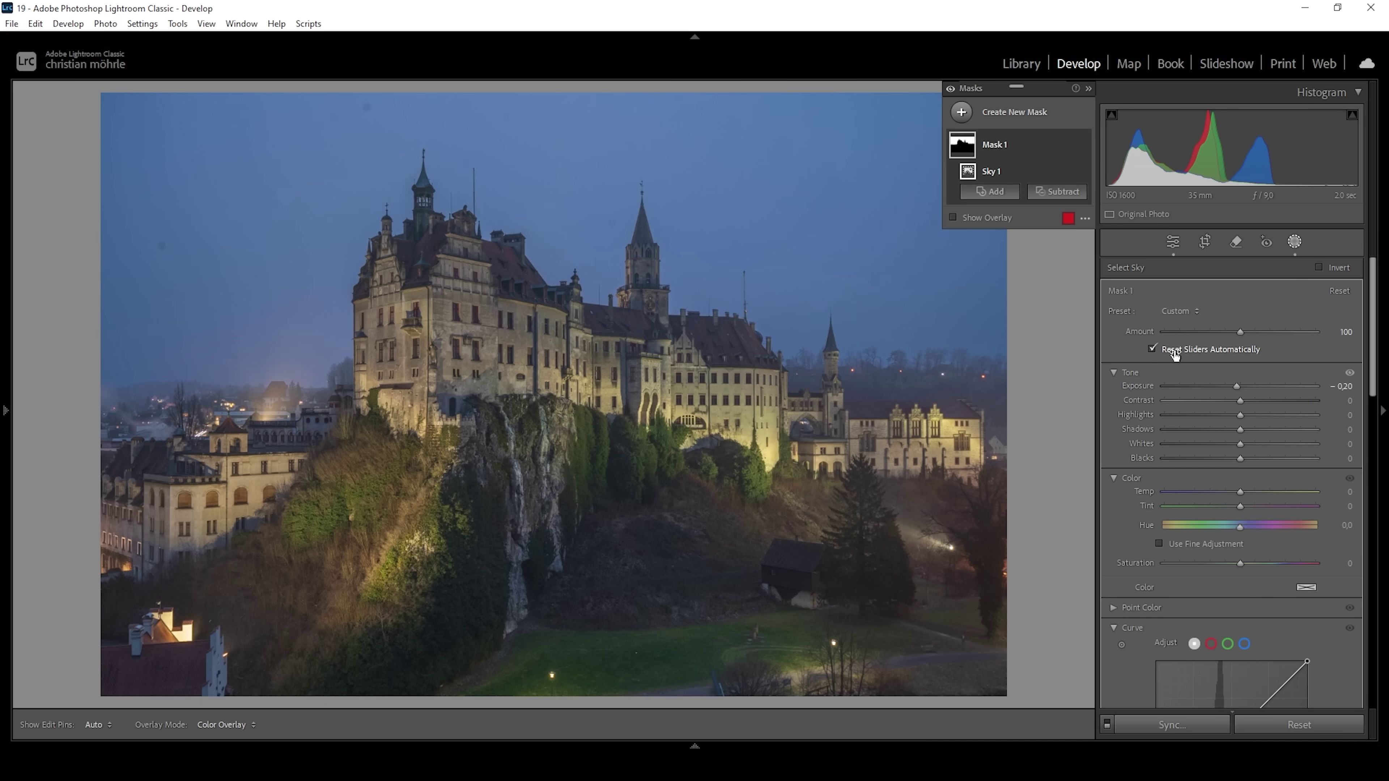
# - Darken the upper sky to Exposure -0.40 using a second sky mask with a linear gradient subtracted from its lower part
pyautogui.click(962, 113)
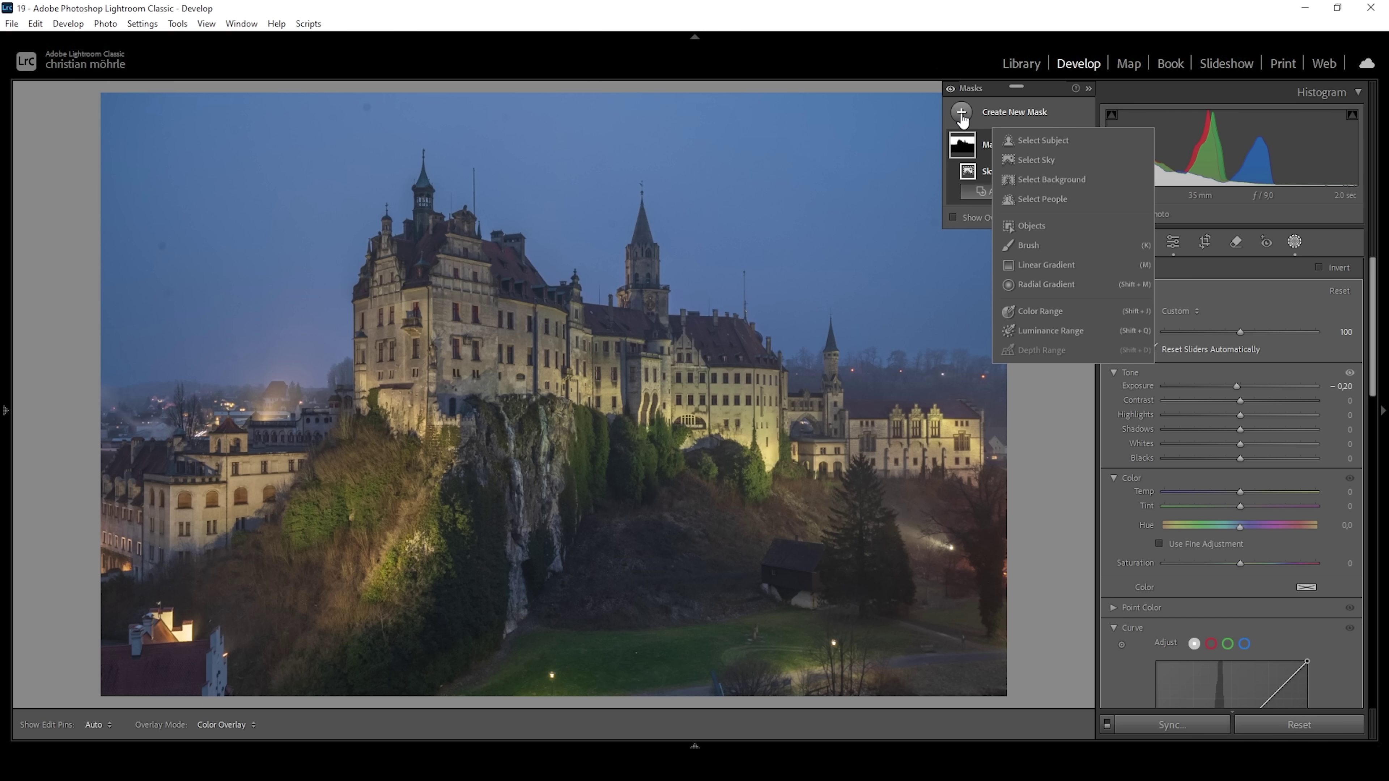
pyautogui.click(1029, 159)
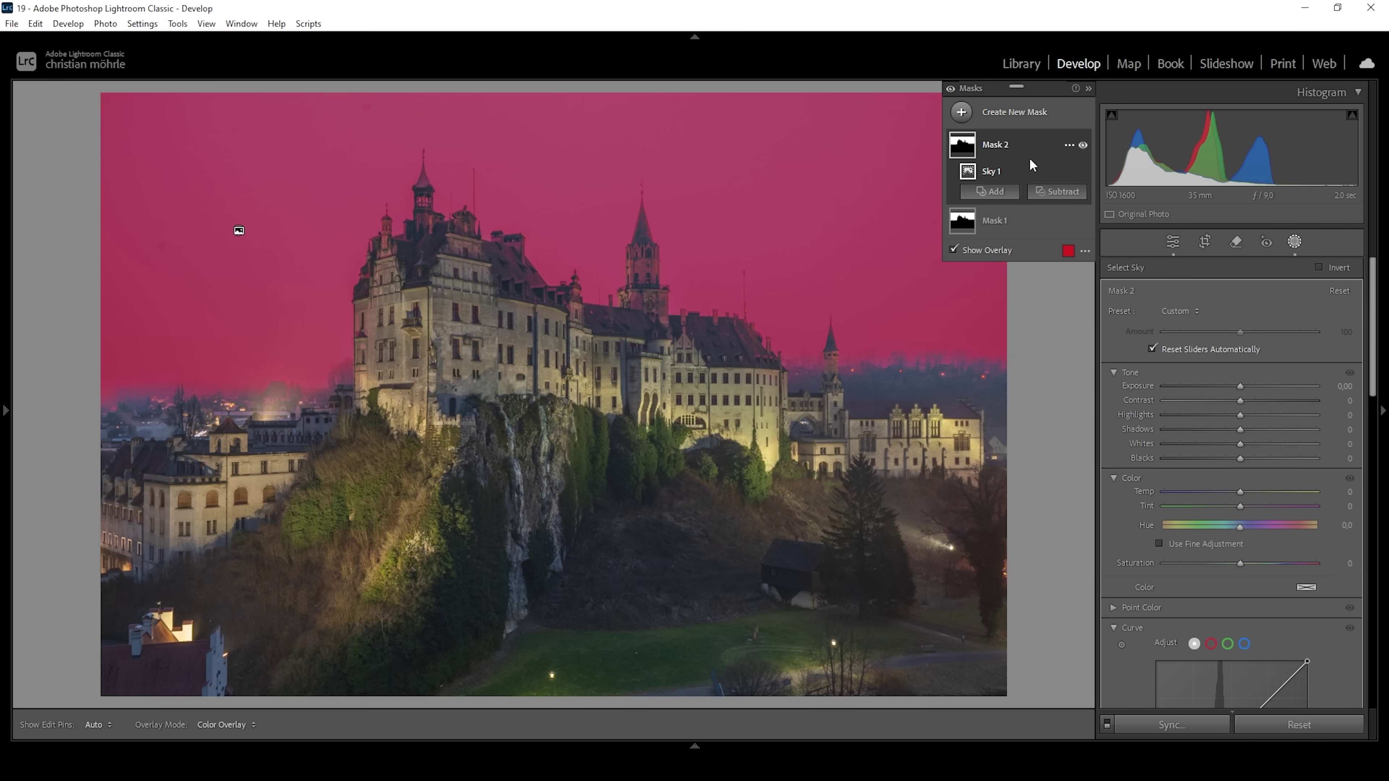
pyautogui.moveTo(1051, 230)
pyautogui.click(1057, 191)
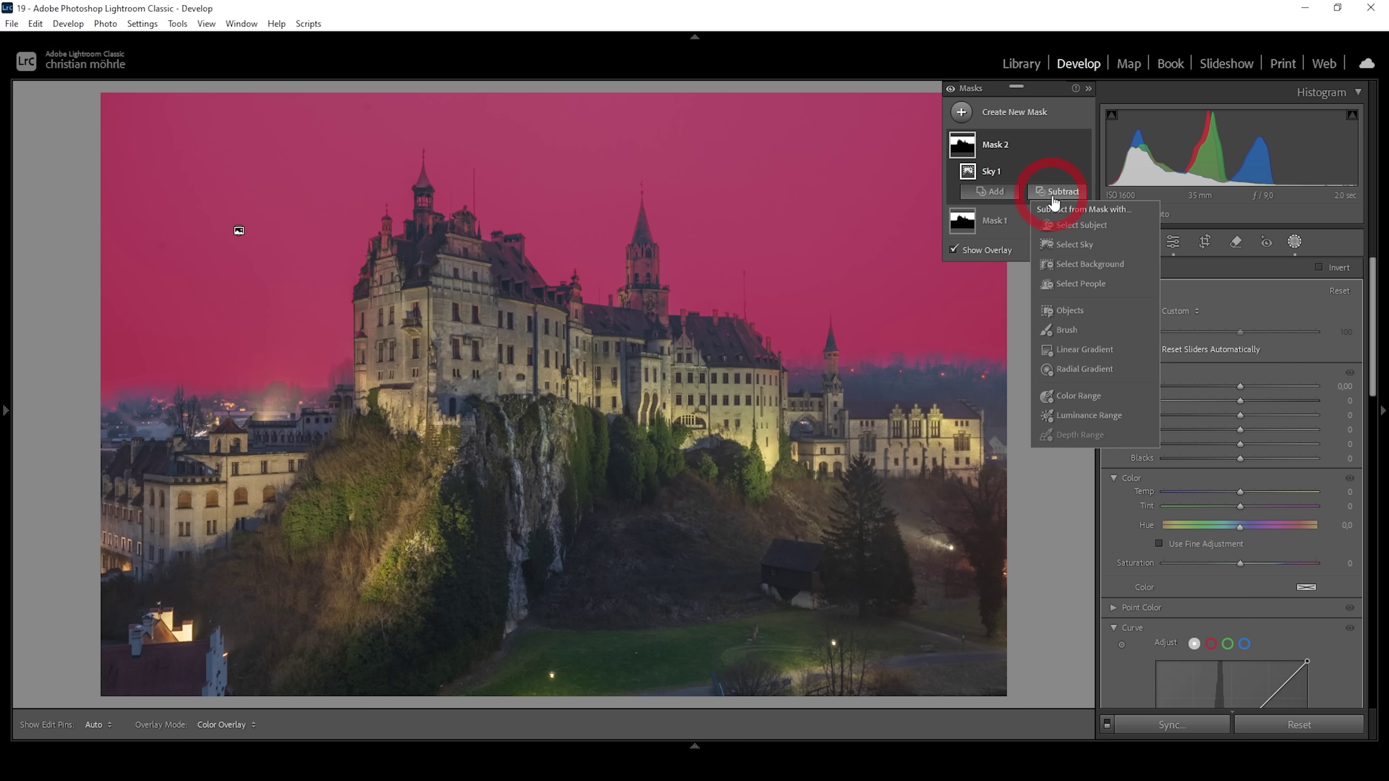
pyautogui.click(1085, 353)
pyautogui.moveTo(239, 347); pyautogui.dragTo(239, 113)
pyautogui.moveTo(561, 110); pyautogui.dragTo(565, 93)
pyautogui.moveTo(566, 347); pyautogui.dragTo(565, 336)
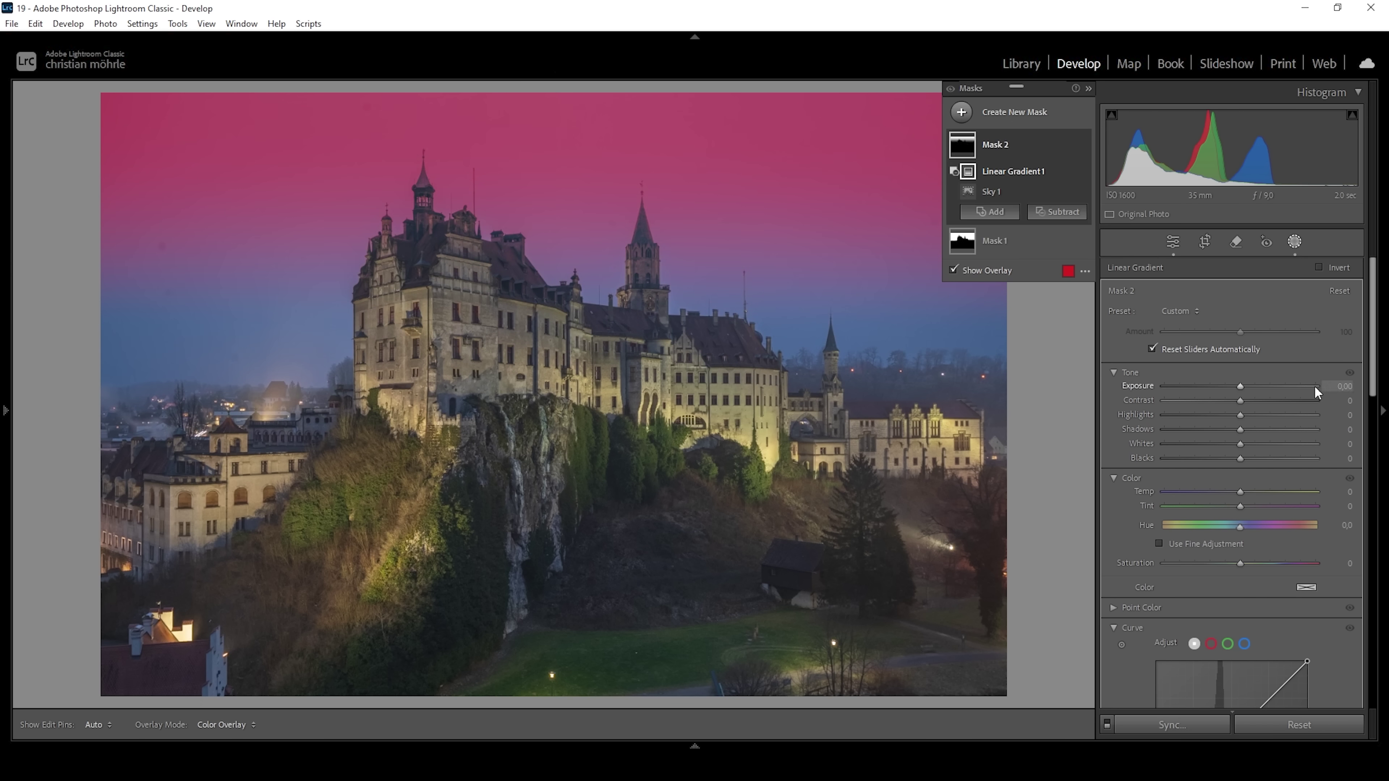
pyautogui.moveTo(1239, 386); pyautogui.dragTo(1232, 385)
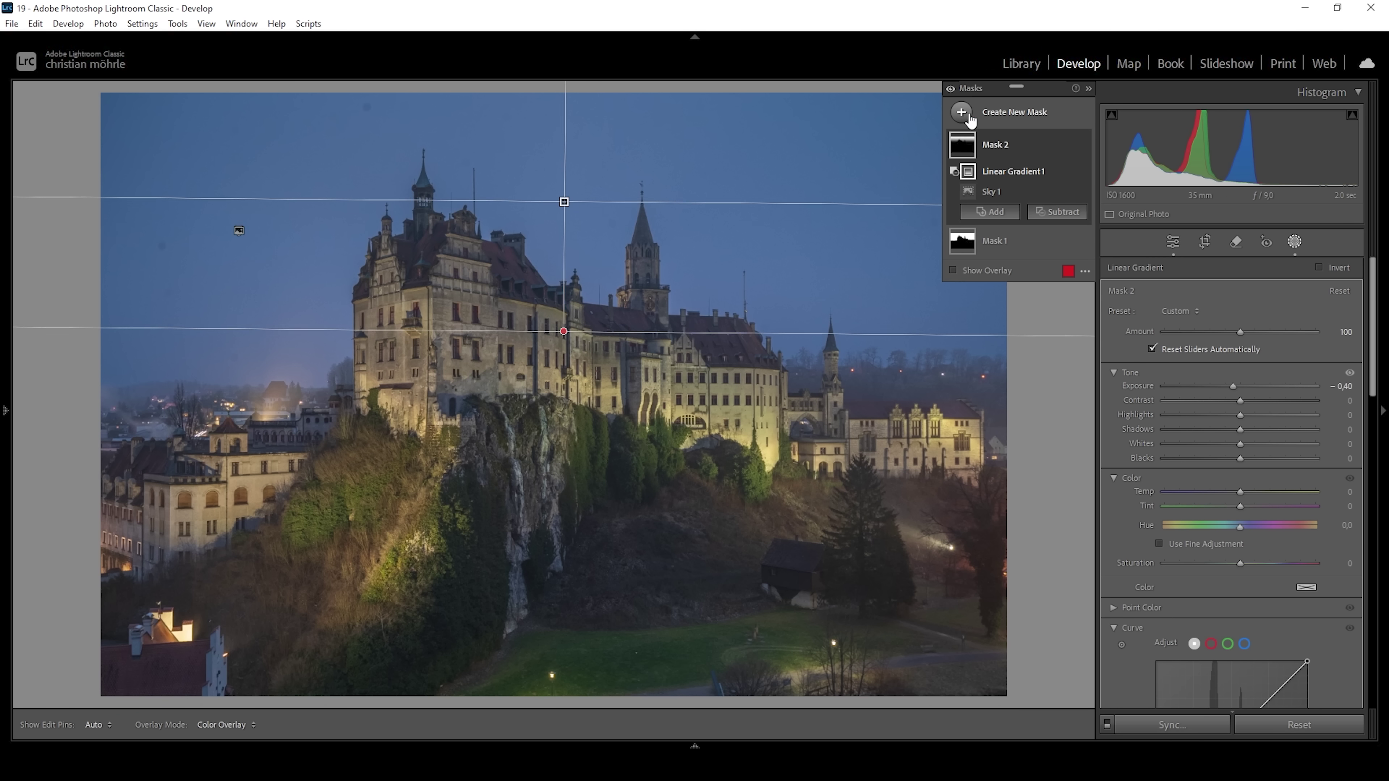
# - Add a slightly tilted linear gradient mask falling from the photo's upper edge to the towers, with Exposure at -0.72
pyautogui.click(990, 211)
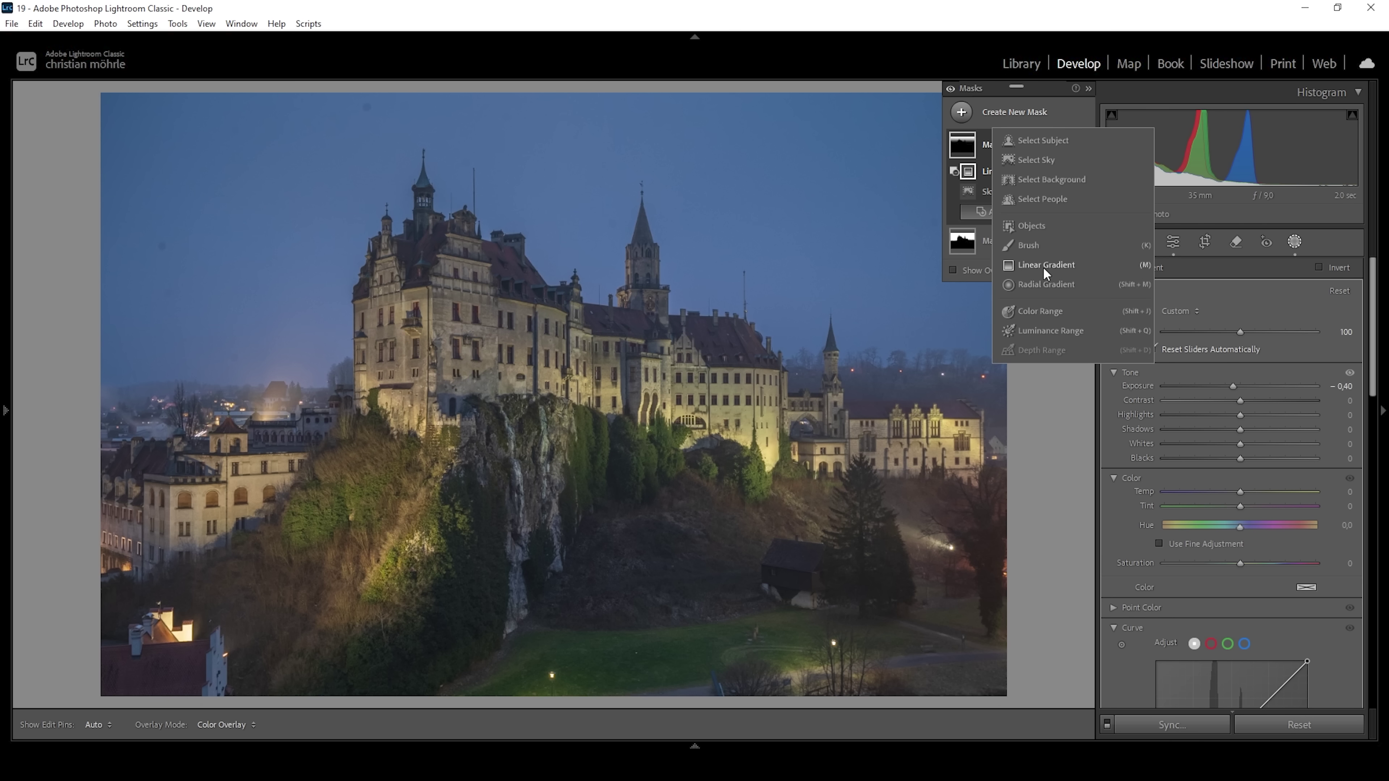
pyautogui.click(1043, 265)
pyautogui.moveTo(728, 87); pyautogui.dragTo(701, 287)
pyautogui.moveTo(726, 89); pyautogui.dragTo(731, 70)
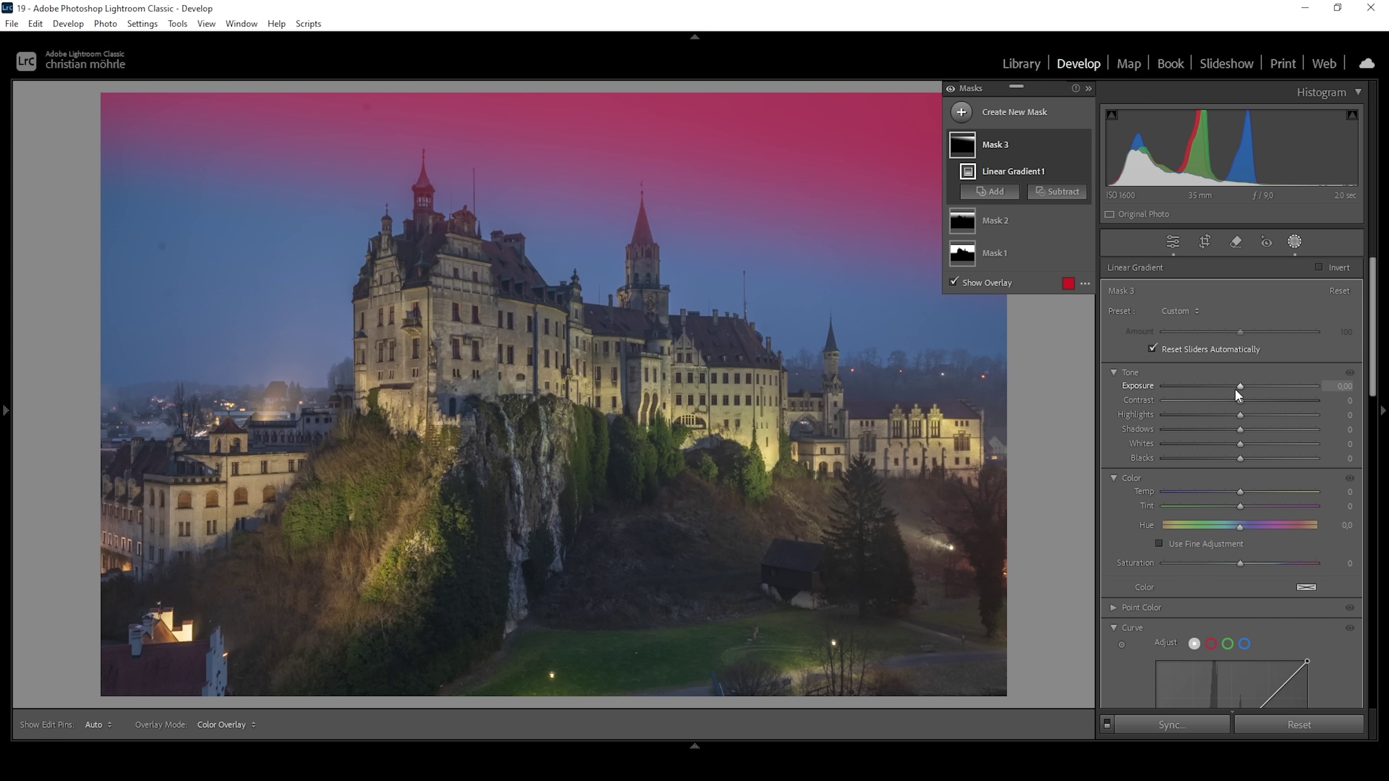
pyautogui.moveTo(1239, 387); pyautogui.dragTo(1228, 385)
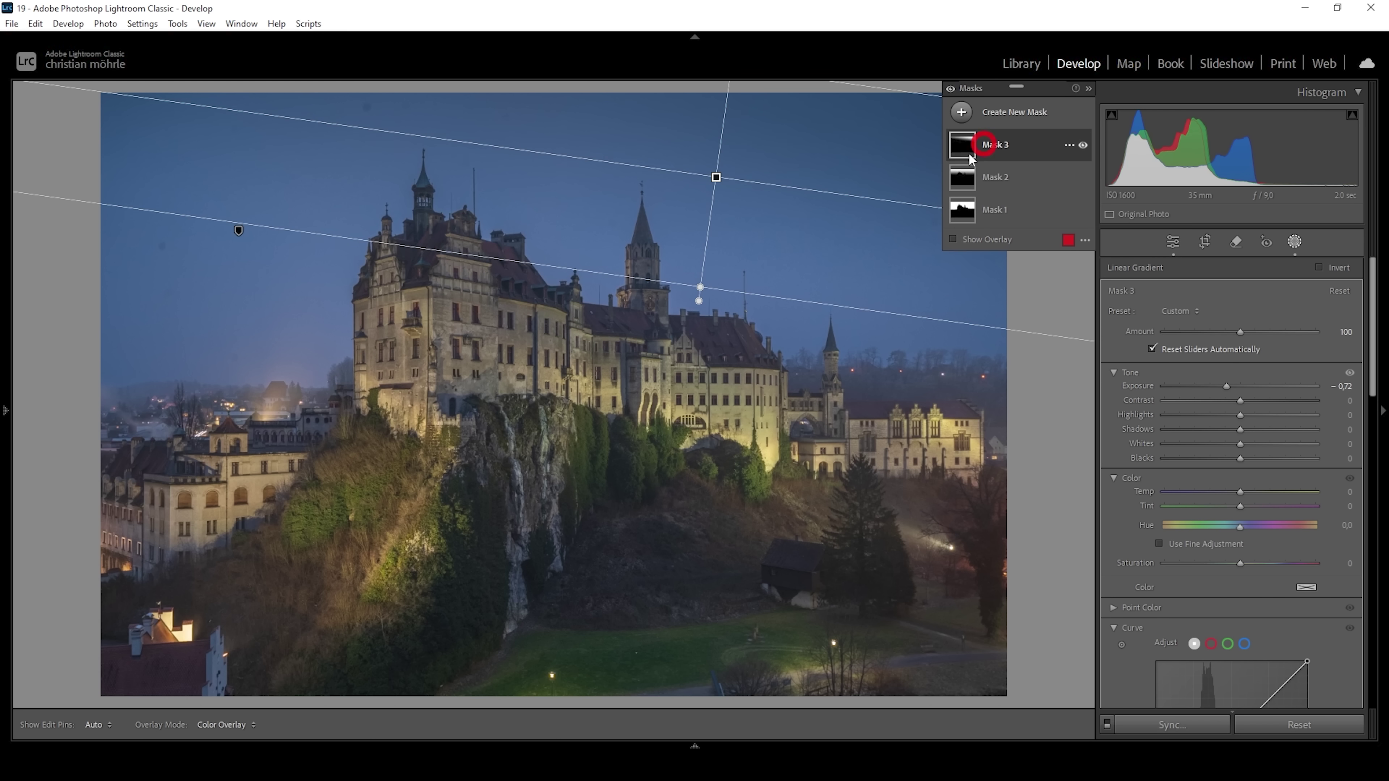
pyautogui.moveTo(702, 290); pyautogui.dragTo(698, 313)
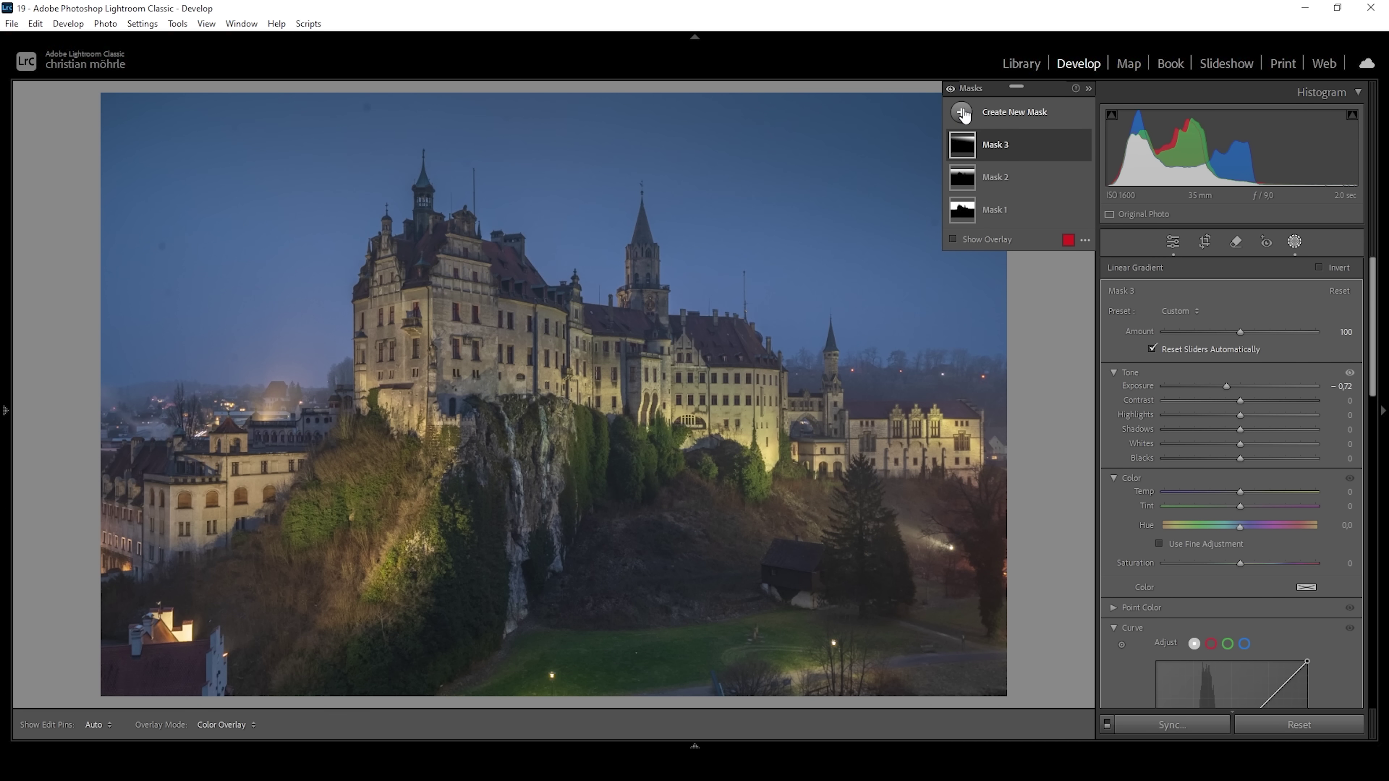
# - Add another sky mask, subtract a level linear gradient fading it out towards the horizon, and set its Exposure to -0.65
pyautogui.click(962, 113)
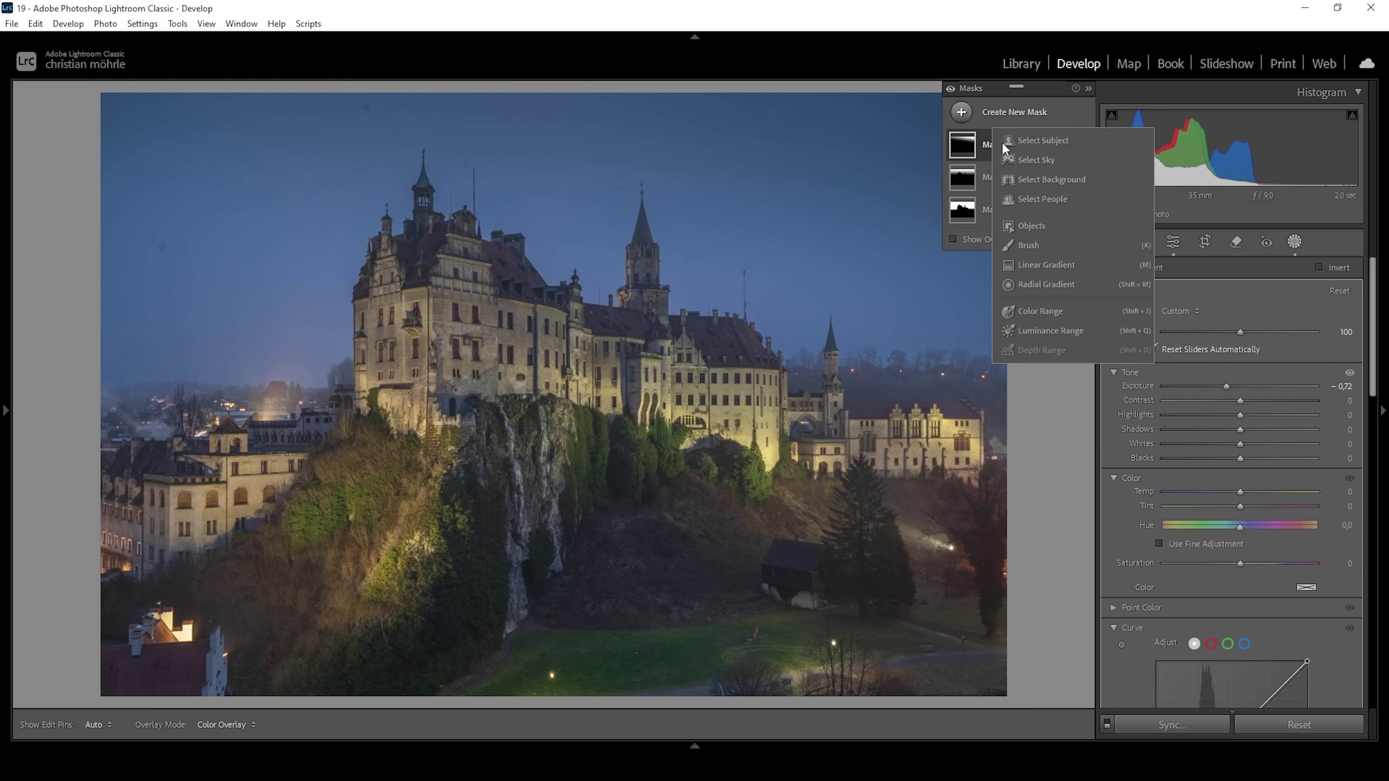
pyautogui.click(1061, 157)
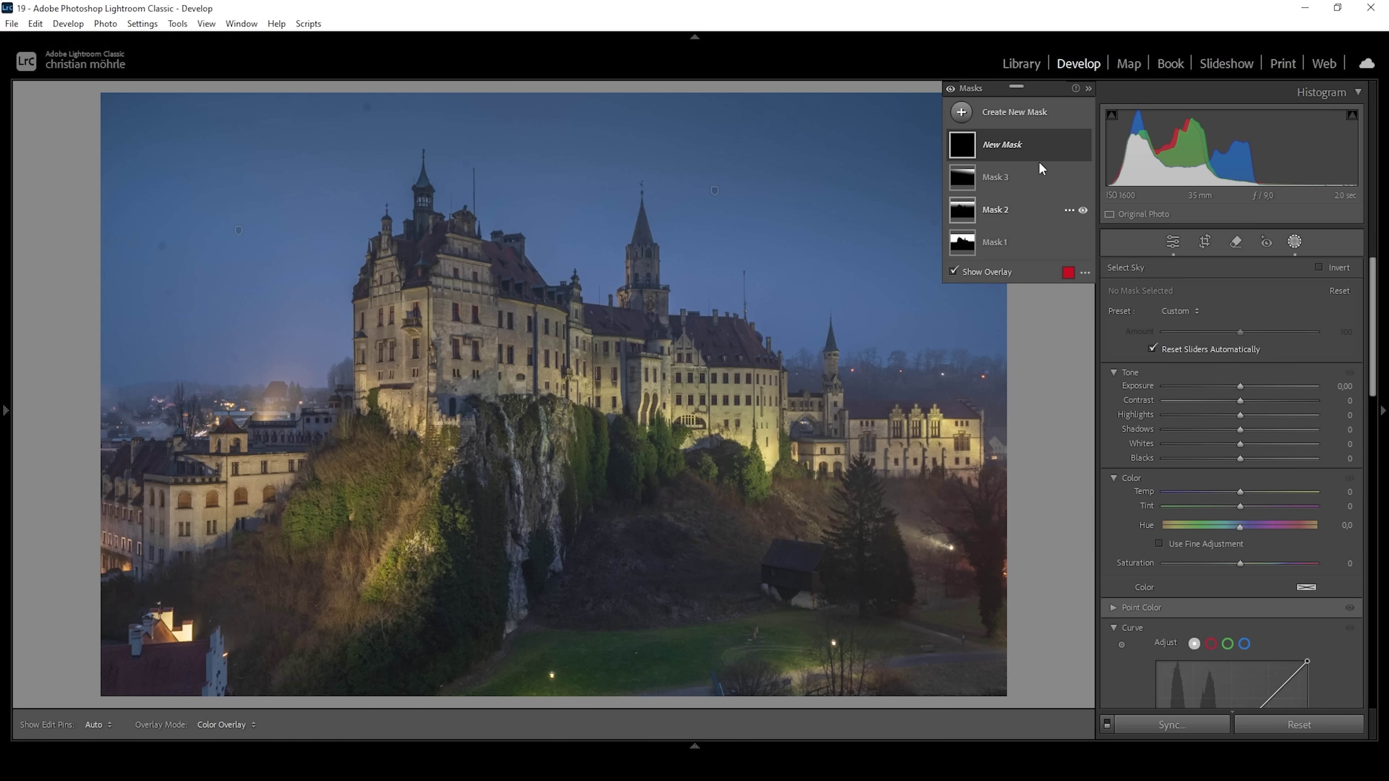
pyautogui.click(1022, 144)
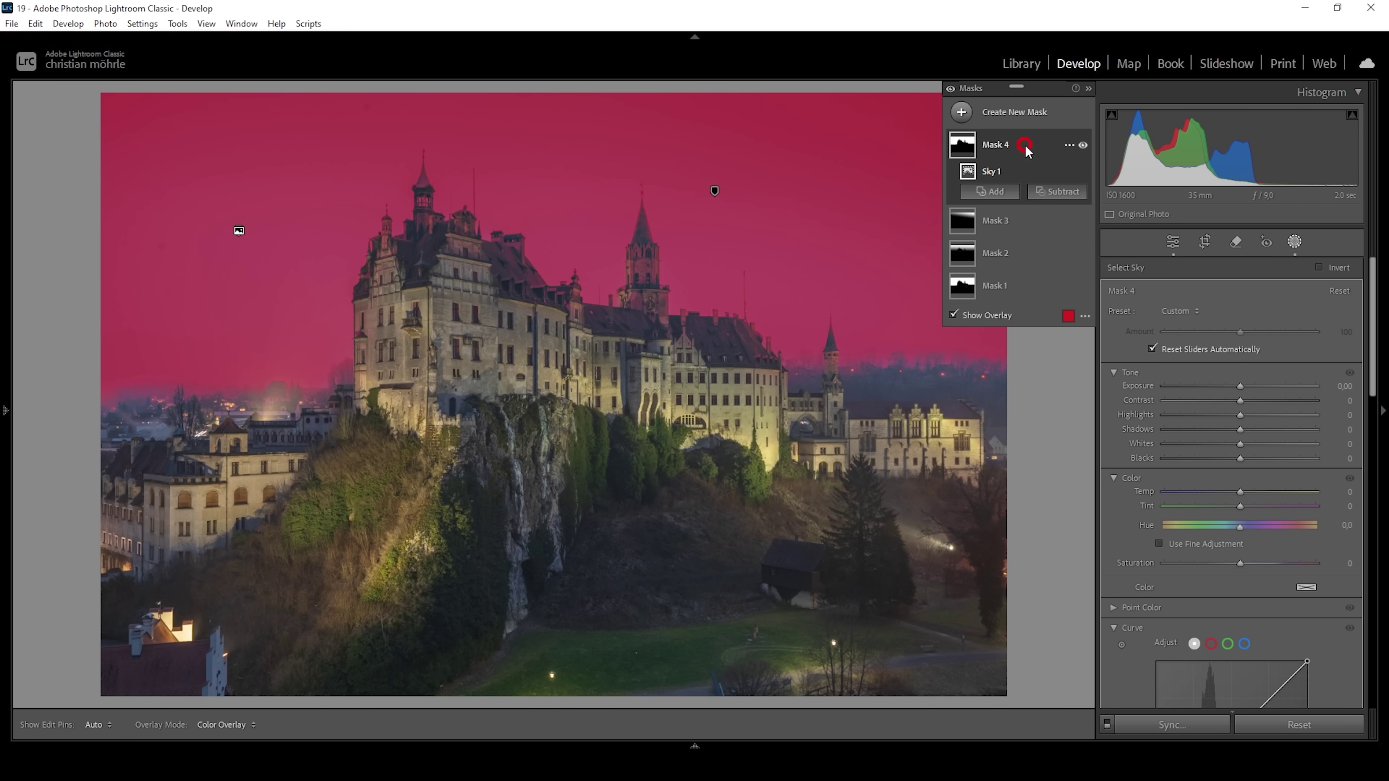
pyautogui.click(1049, 193)
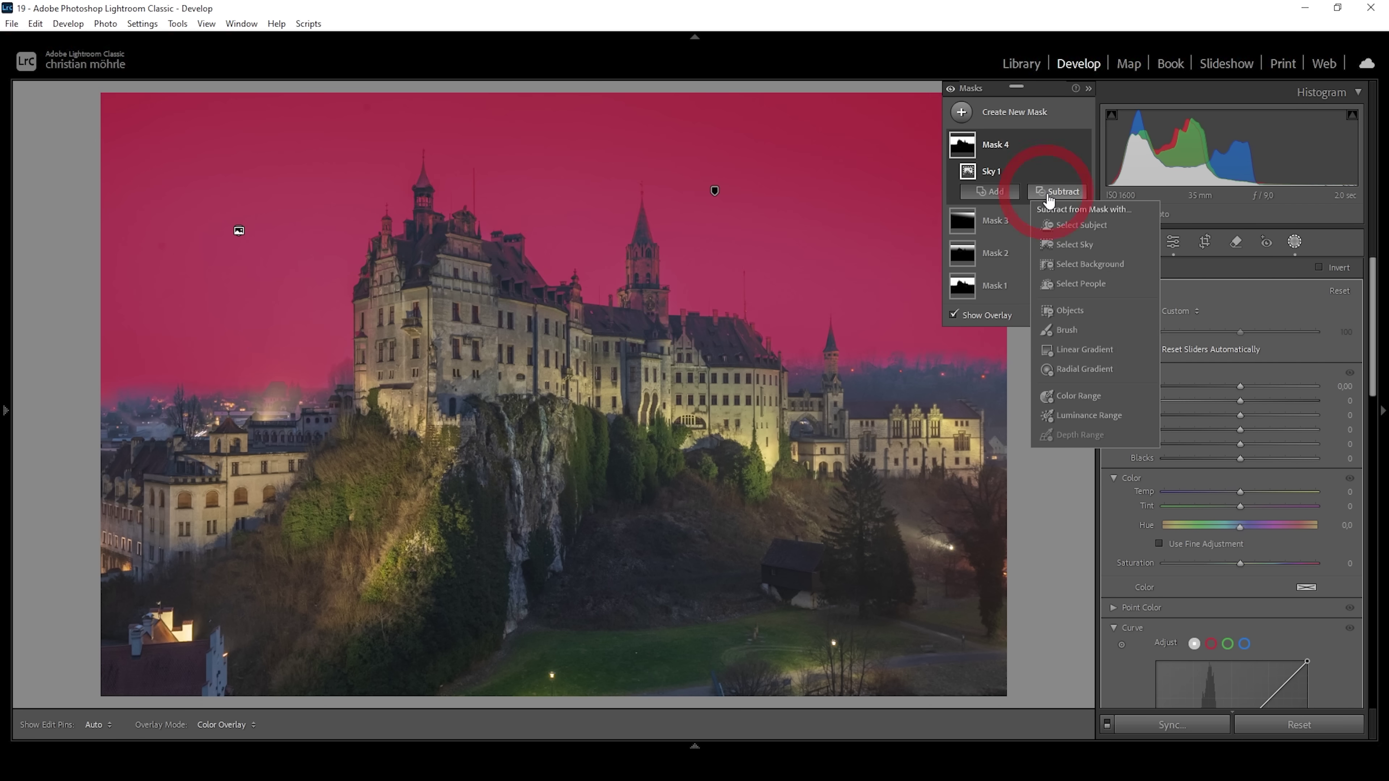
pyautogui.click(1058, 350)
pyautogui.moveTo(581, 307); pyautogui.dragTo(580, 108)
pyautogui.moveTo(579, 308); pyautogui.dragTo(580, 350)
pyautogui.moveTo(580, 105); pyautogui.dragTo(583, 62)
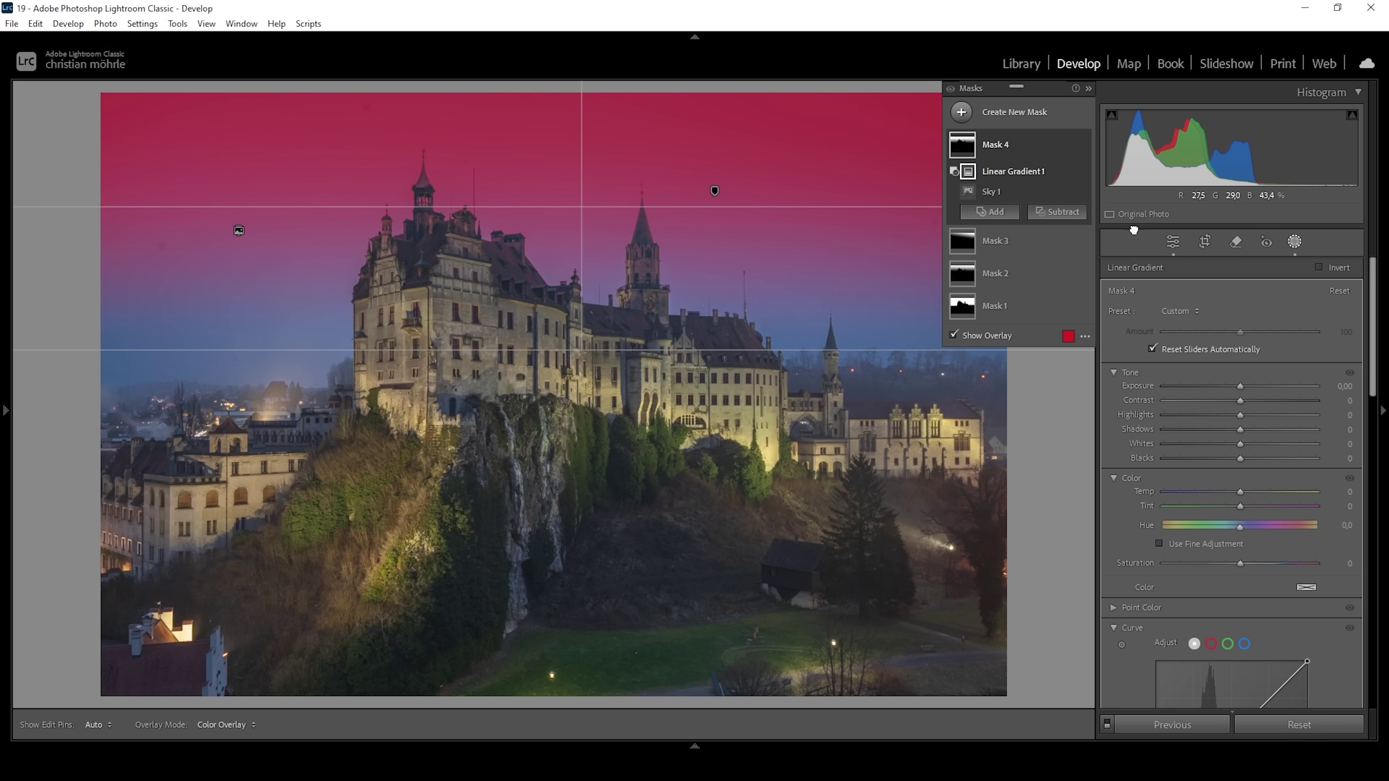
pyautogui.moveTo(1240, 386); pyautogui.dragTo(1225, 384)
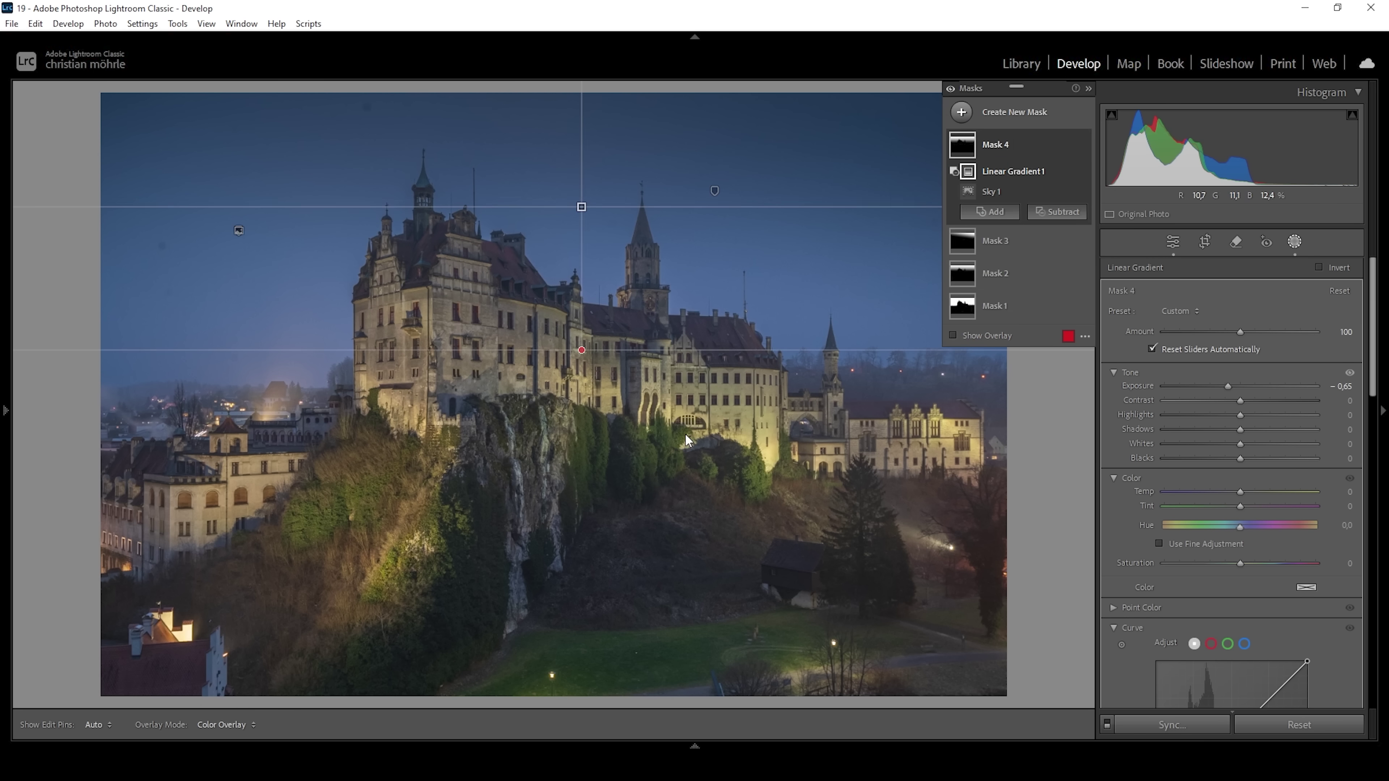
# - Add another sky mask and subtract a broad level linear gradient from the upper sky, fading out below the castle
pyautogui.click(962, 111)
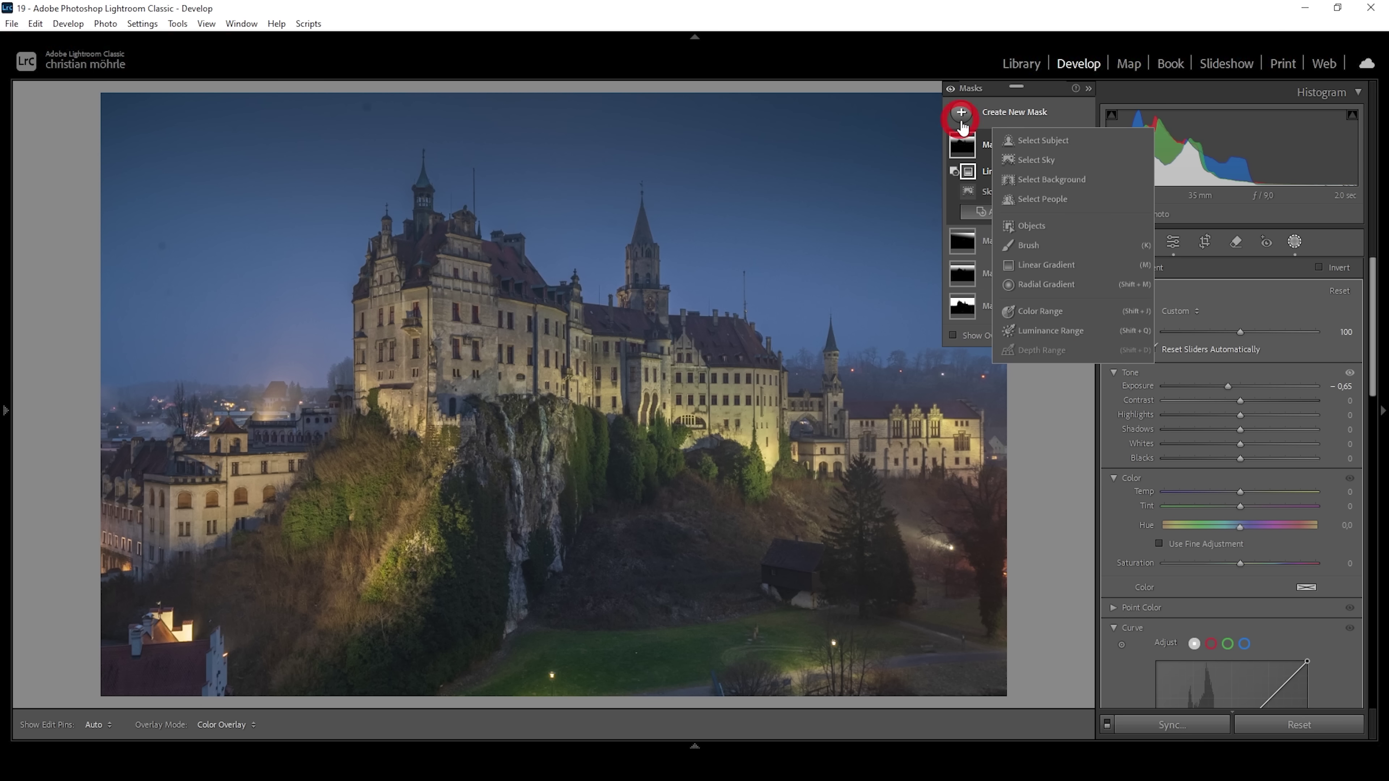
pyautogui.click(1059, 163)
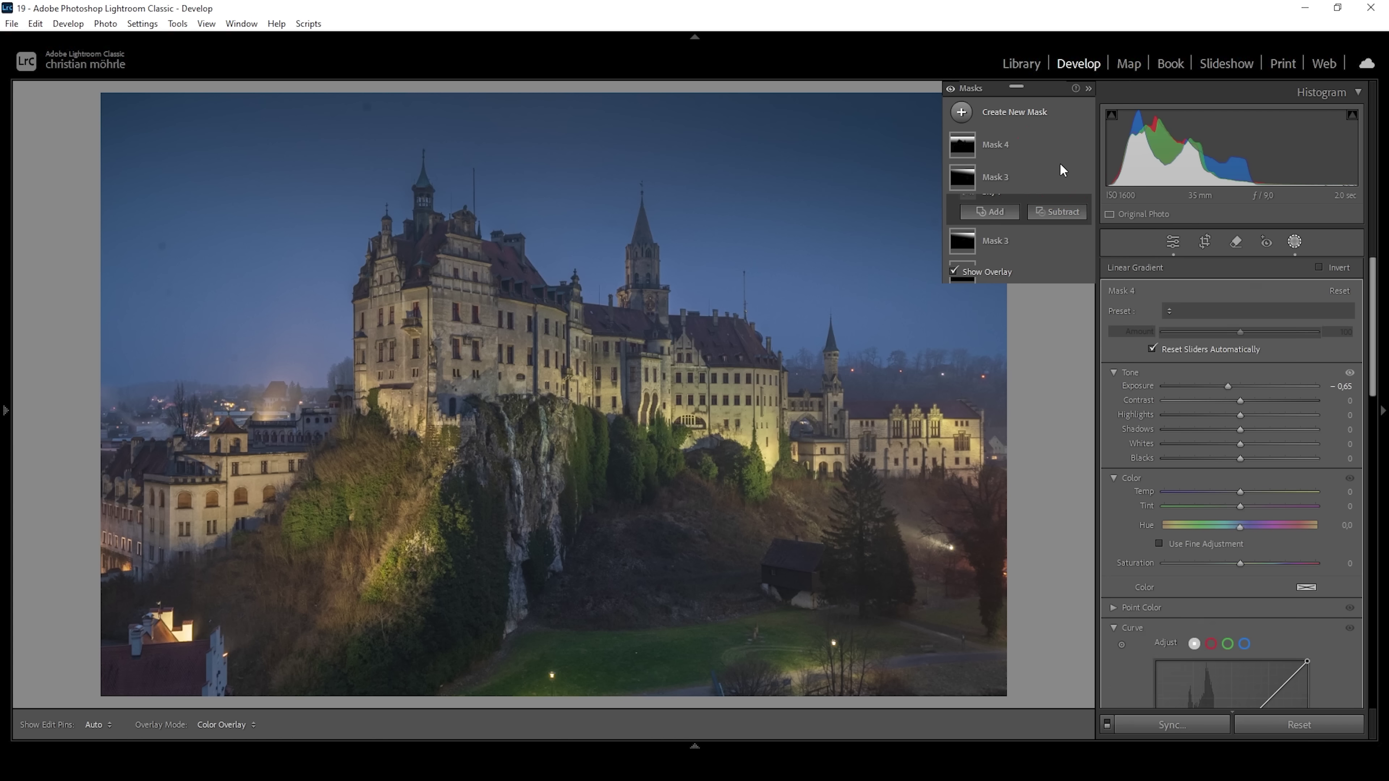
pyautogui.click(1061, 193)
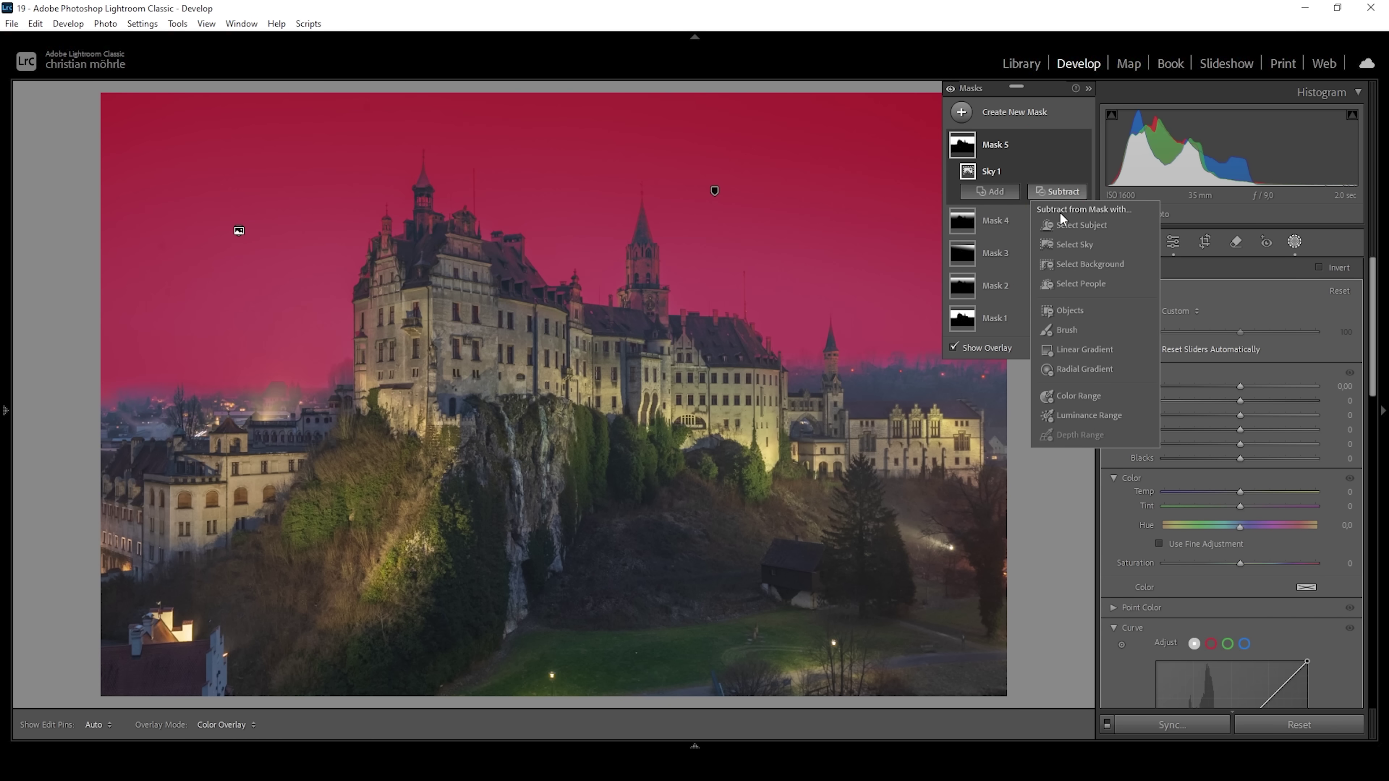
pyautogui.click(1075, 347)
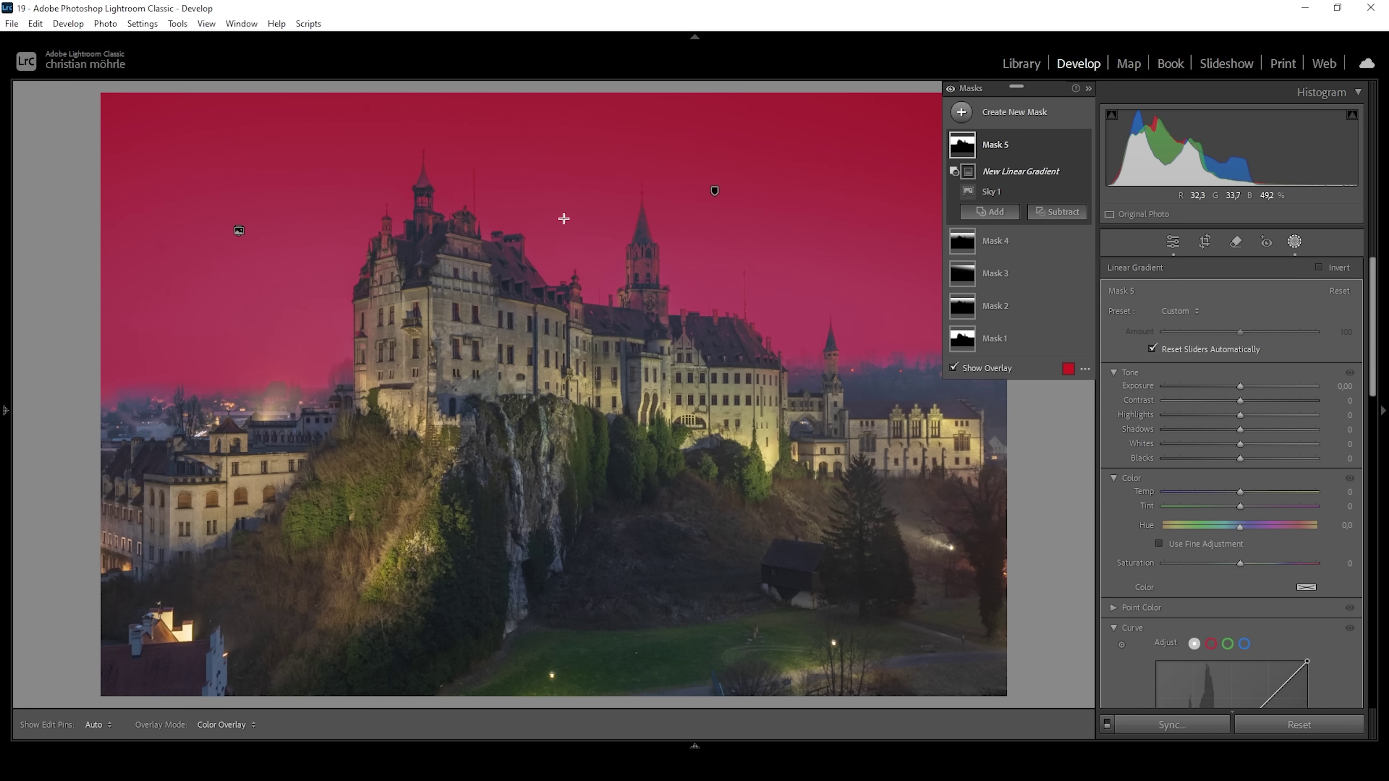
pyautogui.moveTo(574, 192); pyautogui.dragTo(571, 329)
pyautogui.moveTo(571, 189); pyautogui.dragTo(574, 253)
pyautogui.moveTo(574, 376); pyautogui.dragTo(574, 497)
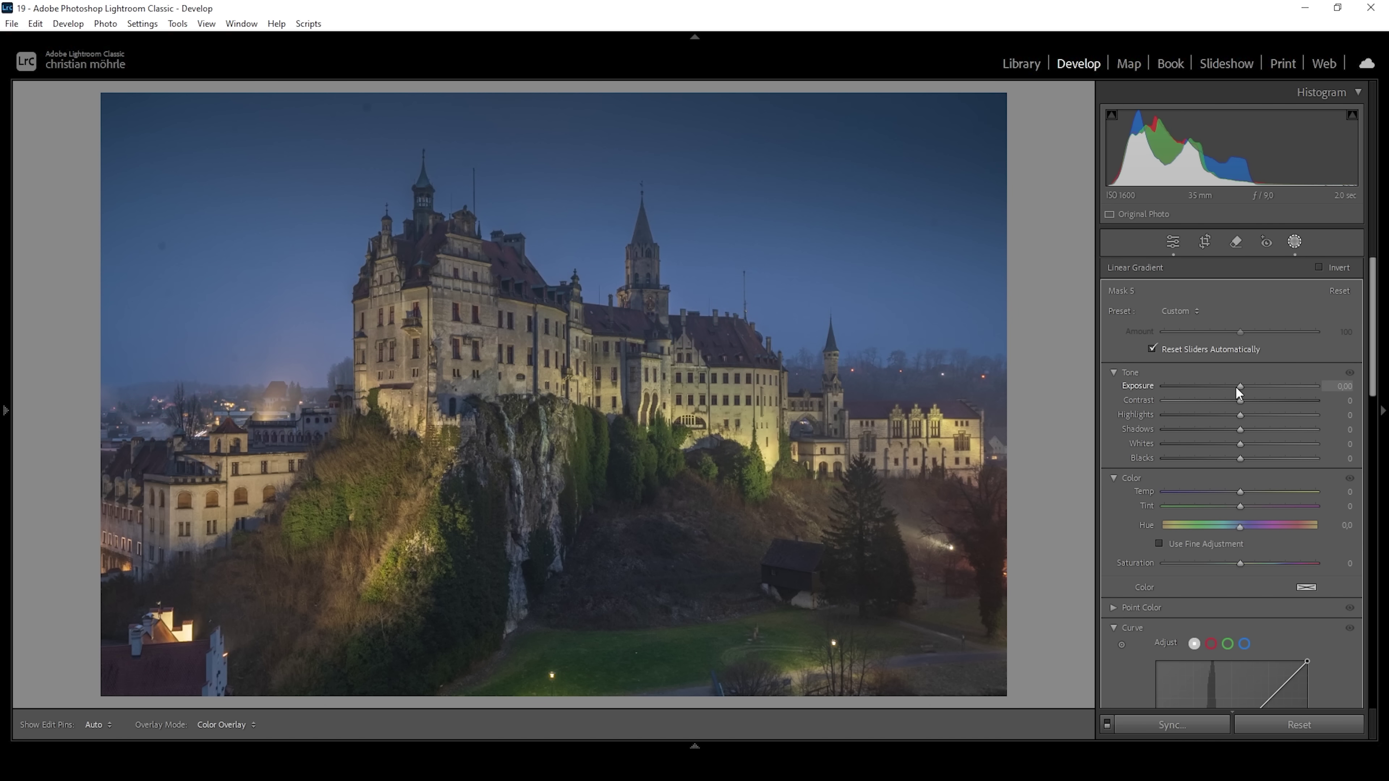
# - Brighten the horizon sky mask with Exposure 1.07 and Whites 16, and move its subtracted gradient's edges slightly higher
pyautogui.moveTo(1237, 386); pyautogui.dragTo(1259, 385)
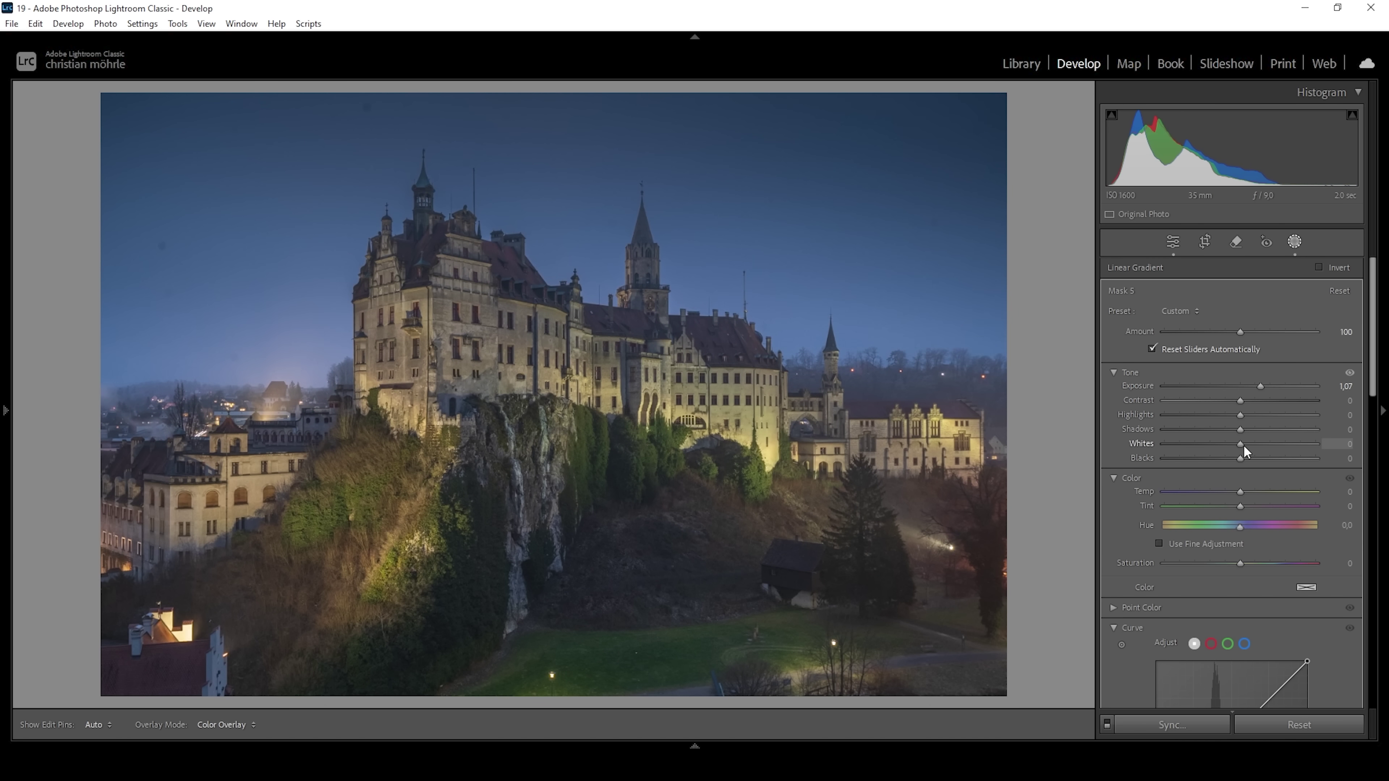
pyautogui.moveTo(1257, 446); pyautogui.dragTo(1255, 447)
pyautogui.moveTo(573, 253); pyautogui.dragTo(572, 221)
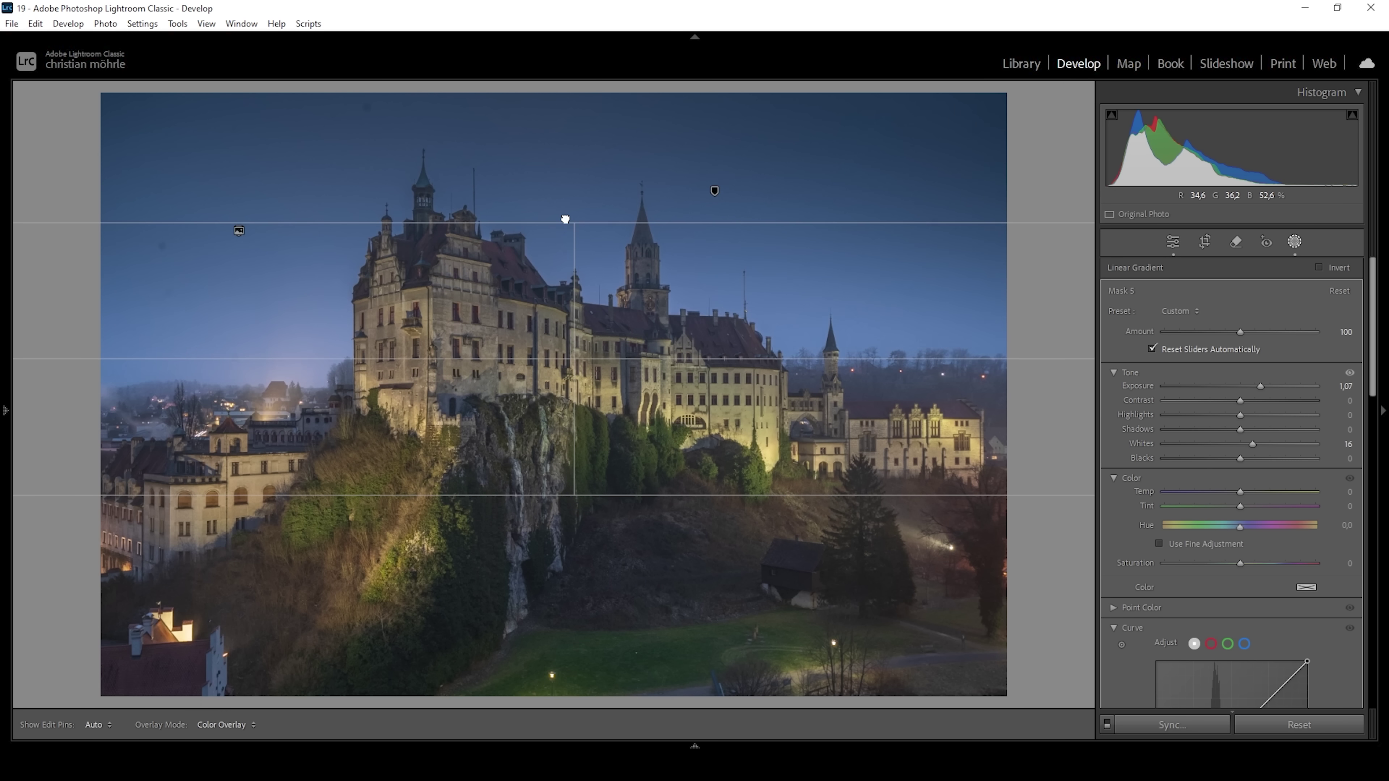
pyautogui.moveTo(574, 495); pyautogui.dragTo(574, 466)
pyautogui.moveTo(574, 222); pyautogui.dragTo(574, 213)
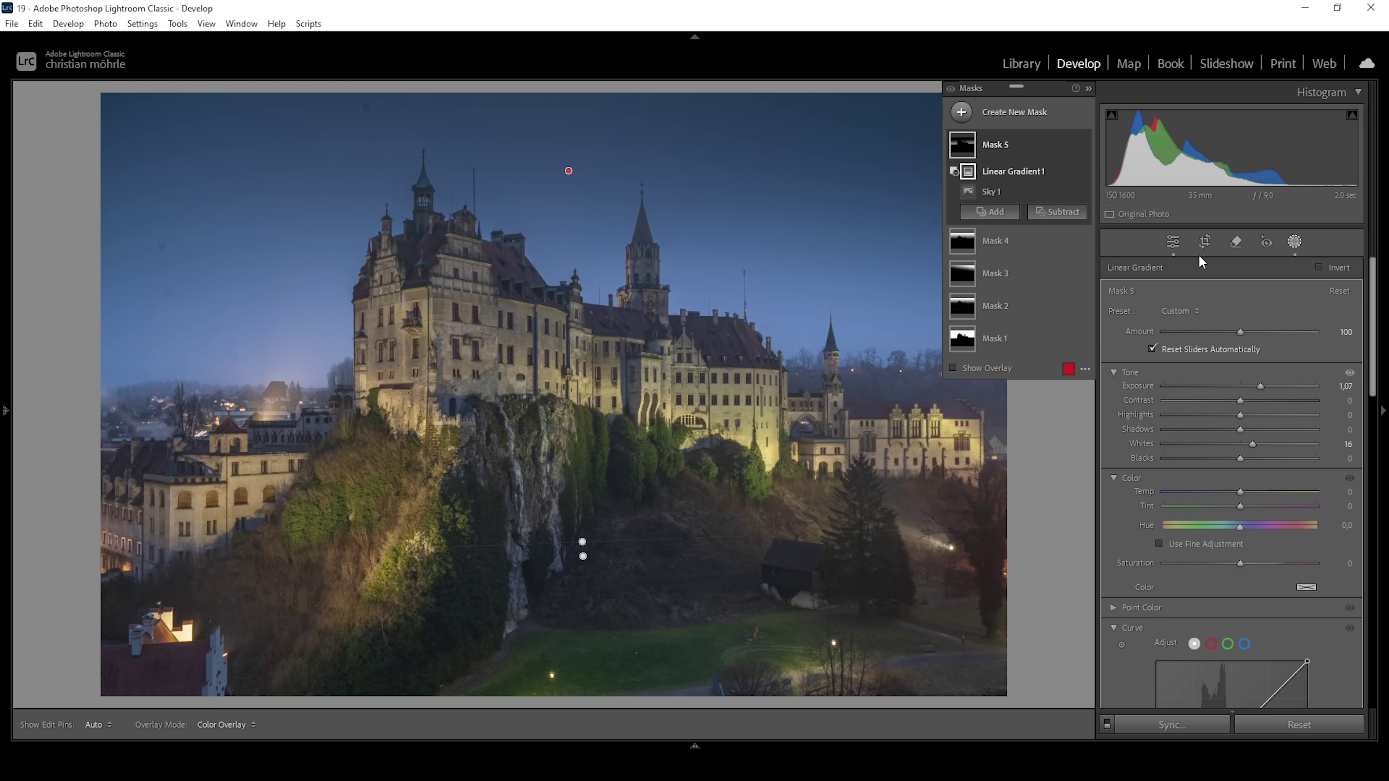
# - Create a subject mask of the castle and set its Contrast to 22, Shadows to -100 and Whites to 19
pyautogui.click(1172, 241)
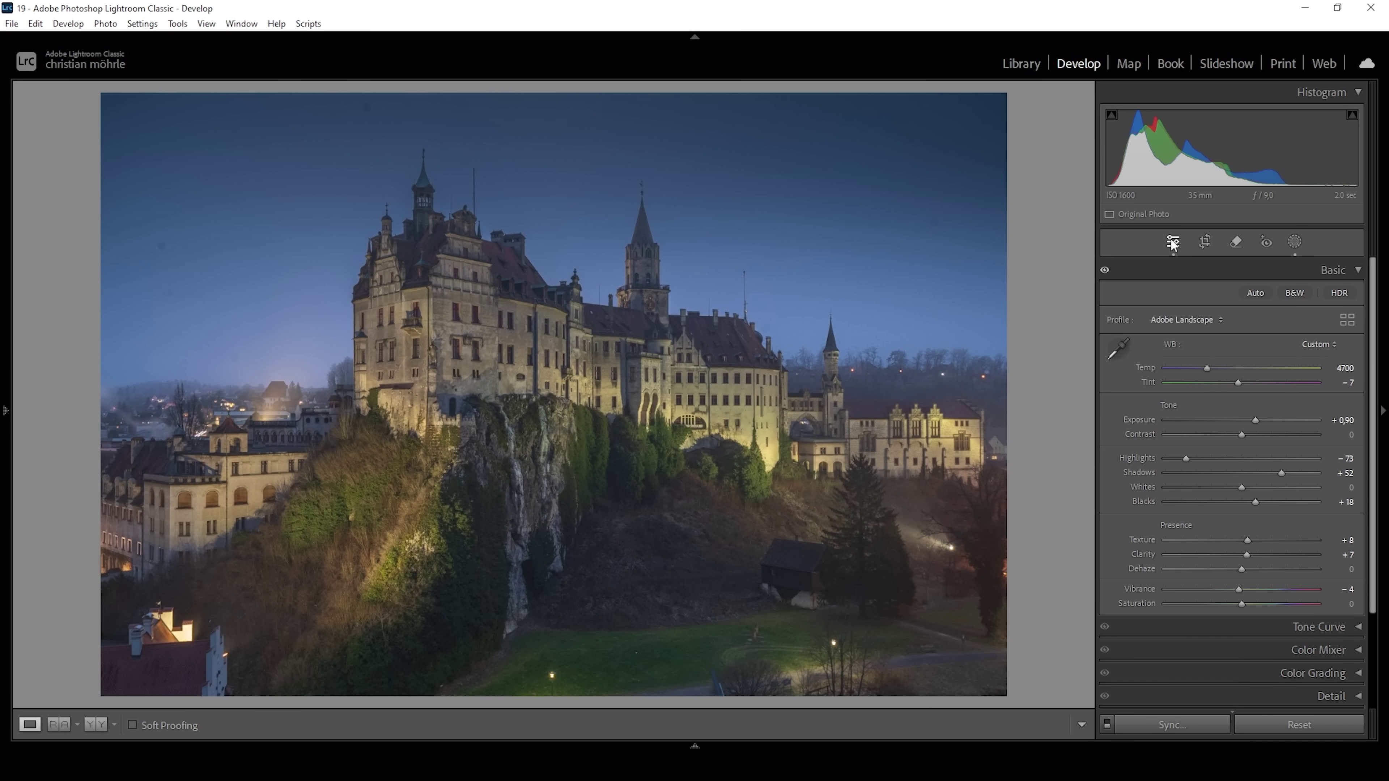
pyautogui.click(1294, 241)
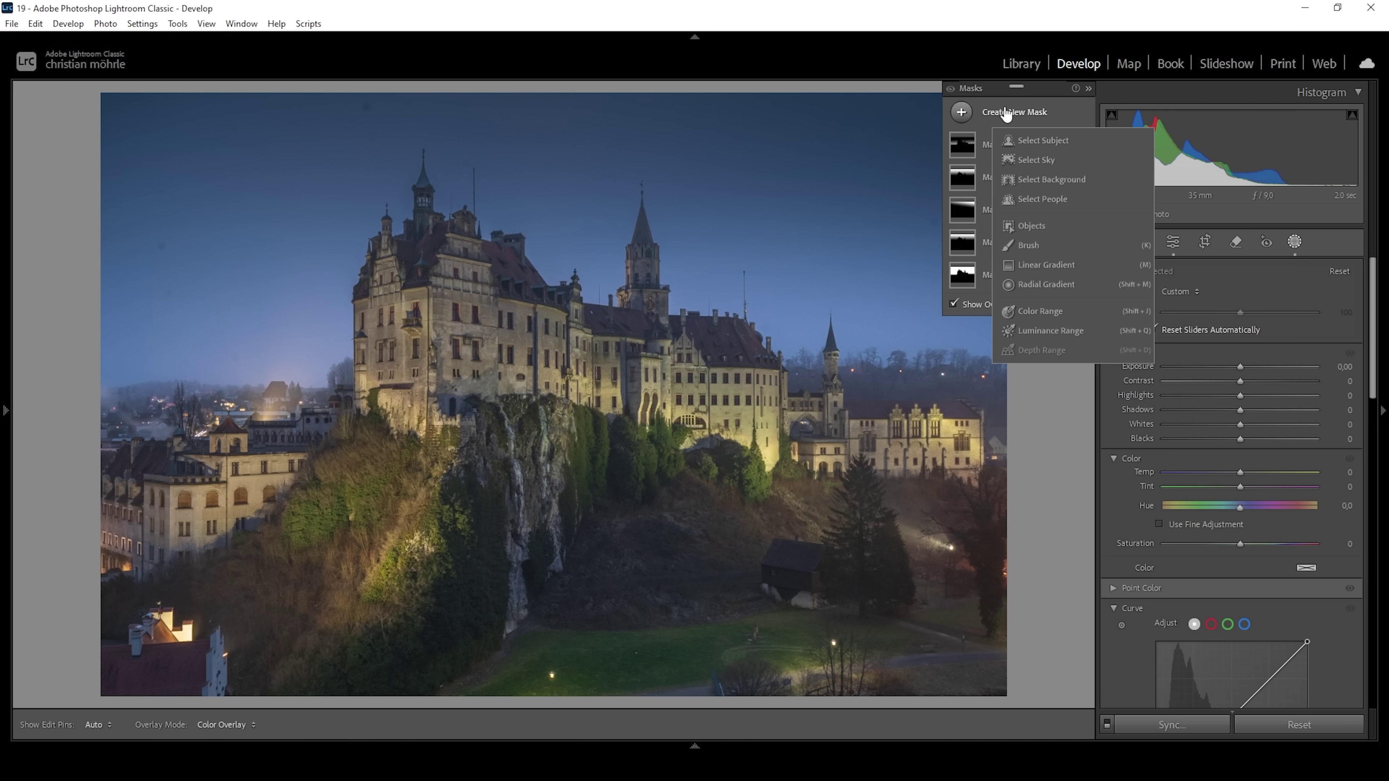
pyautogui.click(1059, 140)
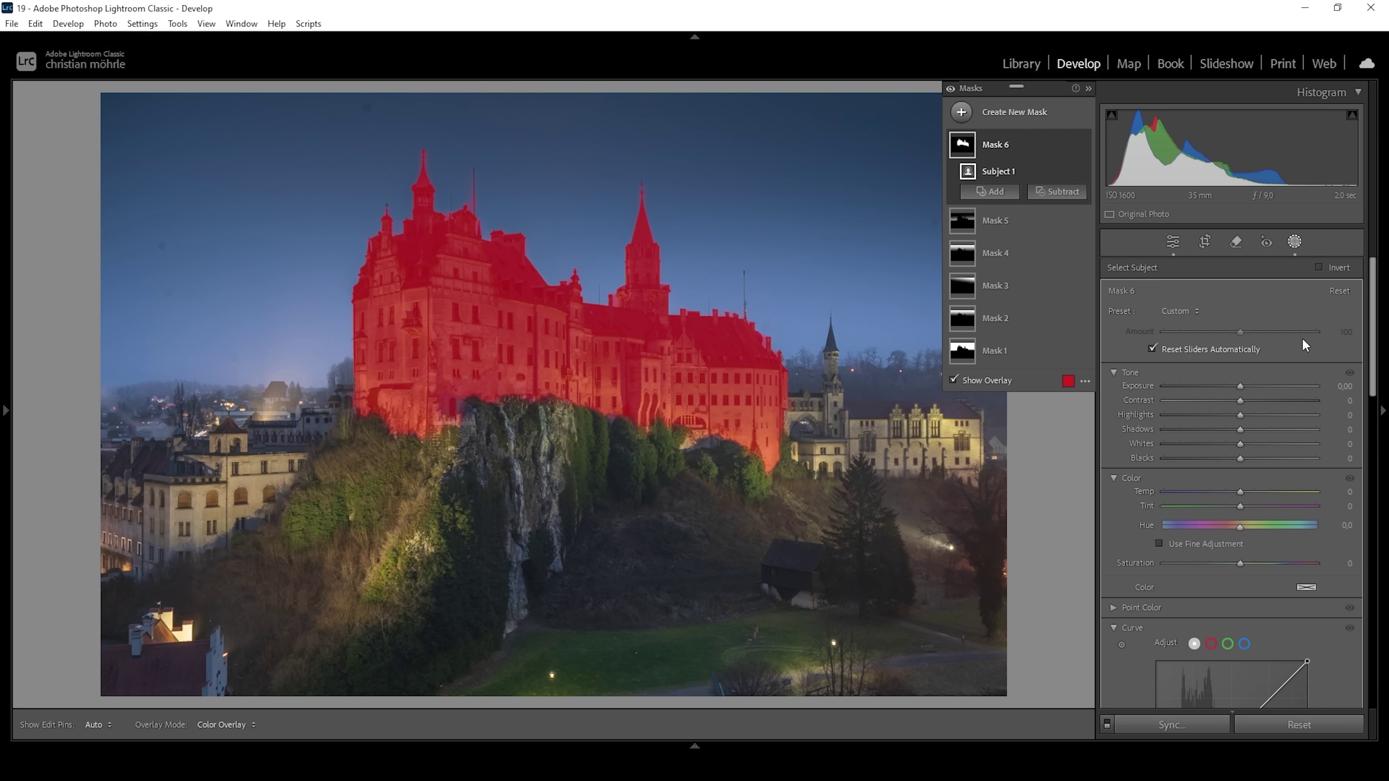
pyautogui.moveTo(1247, 402); pyautogui.dragTo(1055, 435)
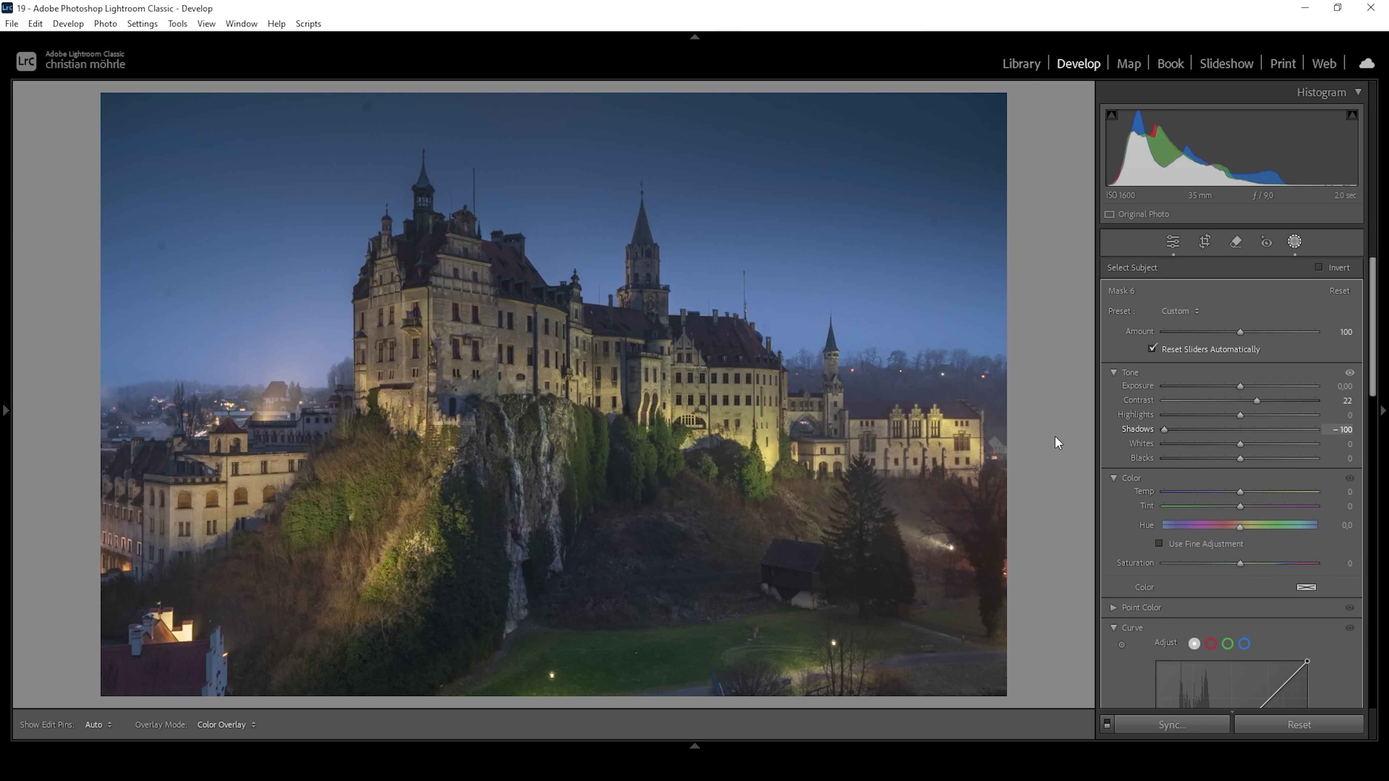
pyautogui.moveTo(1240, 444); pyautogui.dragTo(1254, 447)
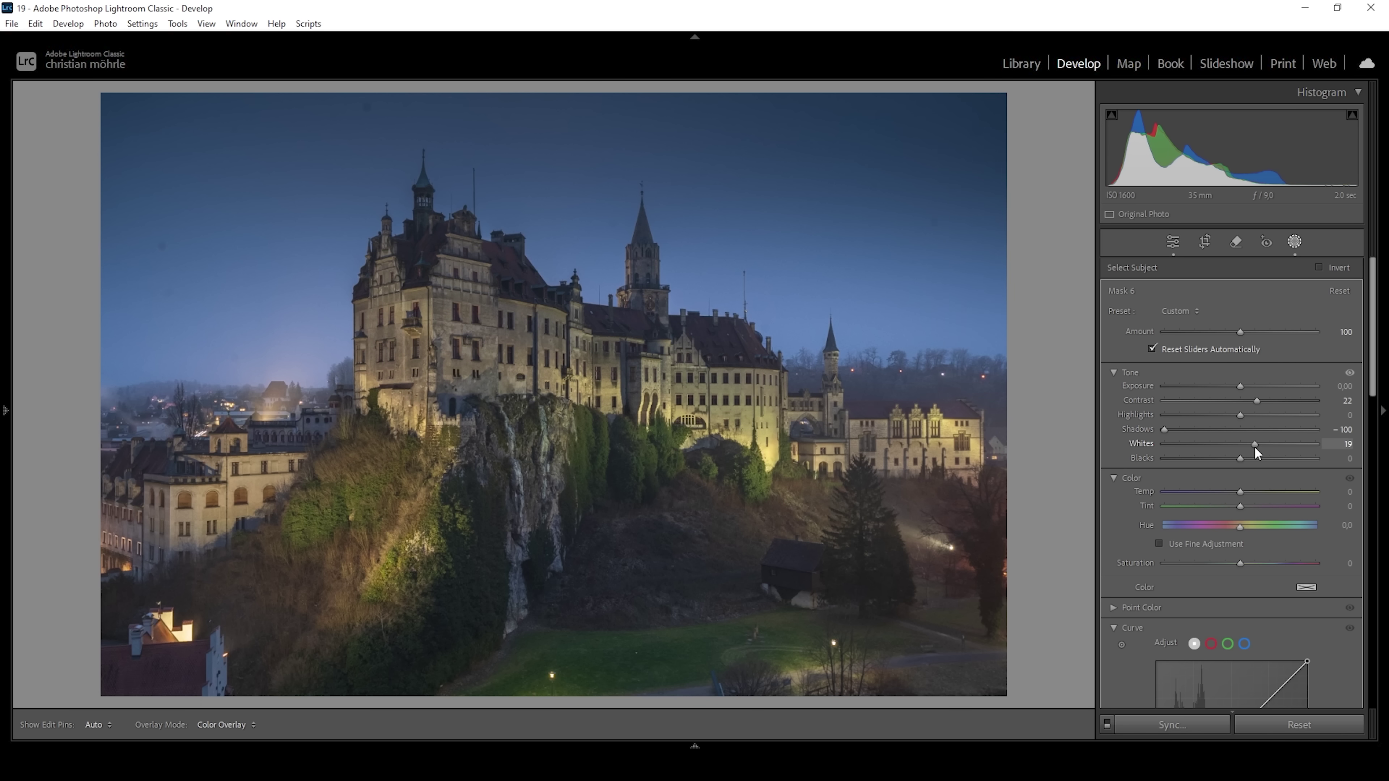
# - Set the castle mask's Clarity to 10 and Saturation to 30
pyautogui.scroll(-5, 1241, 547)
pyautogui.moveTo(1241, 599); pyautogui.dragTo(1248, 599)
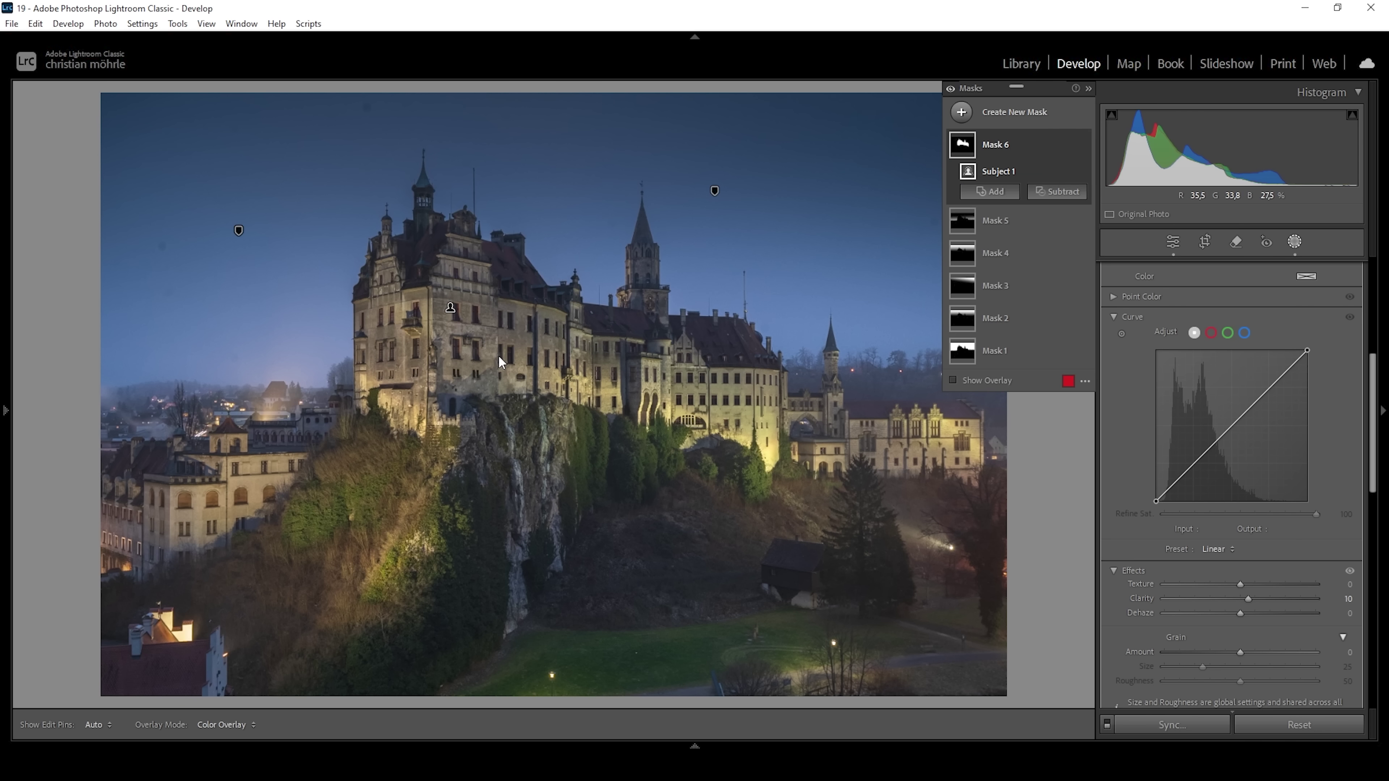
pyautogui.scroll(4, 1223, 571)
pyautogui.moveTo(1241, 460); pyautogui.dragTo(1263, 460)
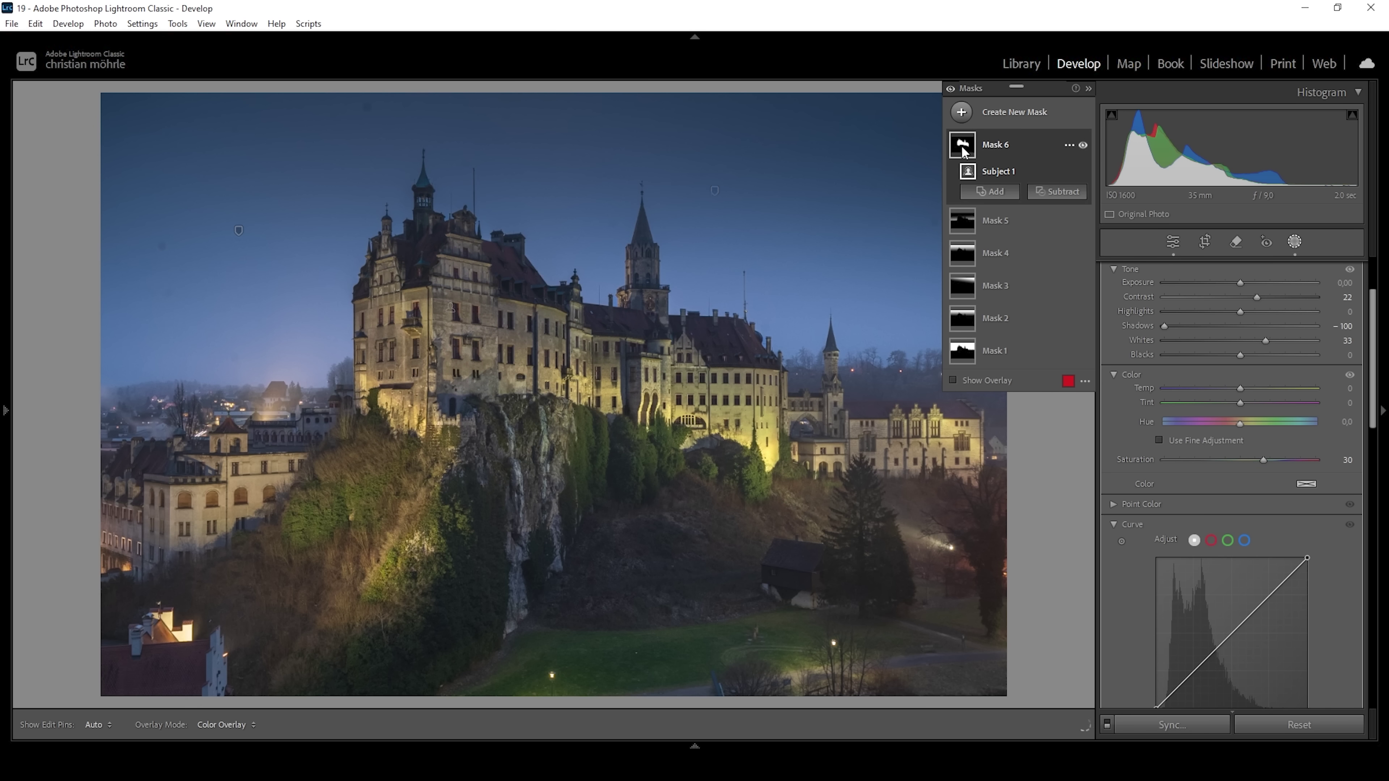
# - Brighten the castle's base to Exposure 0.23 using a second subject mask with a linear gradient subtracted from its upper part
pyautogui.click(962, 112)
pyautogui.click(1037, 140)
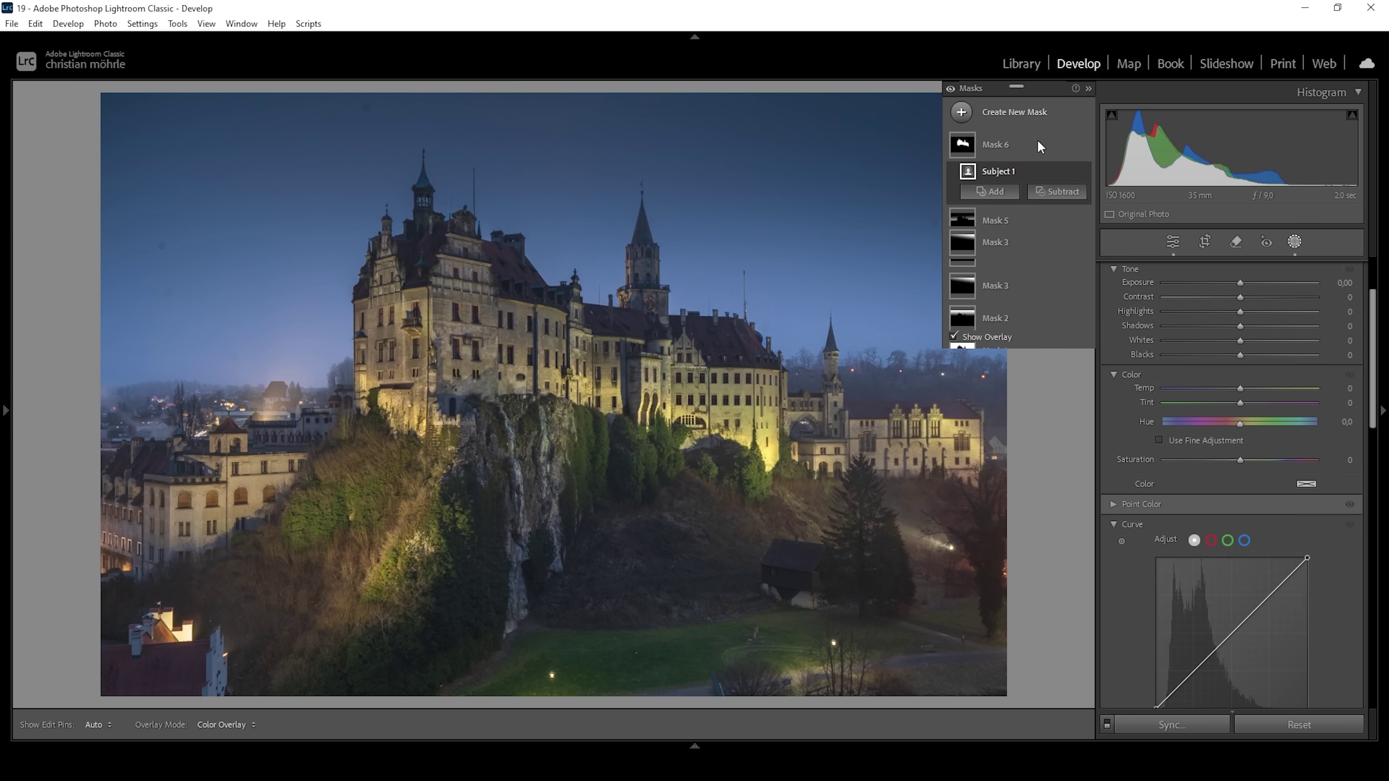
pyautogui.click(1055, 192)
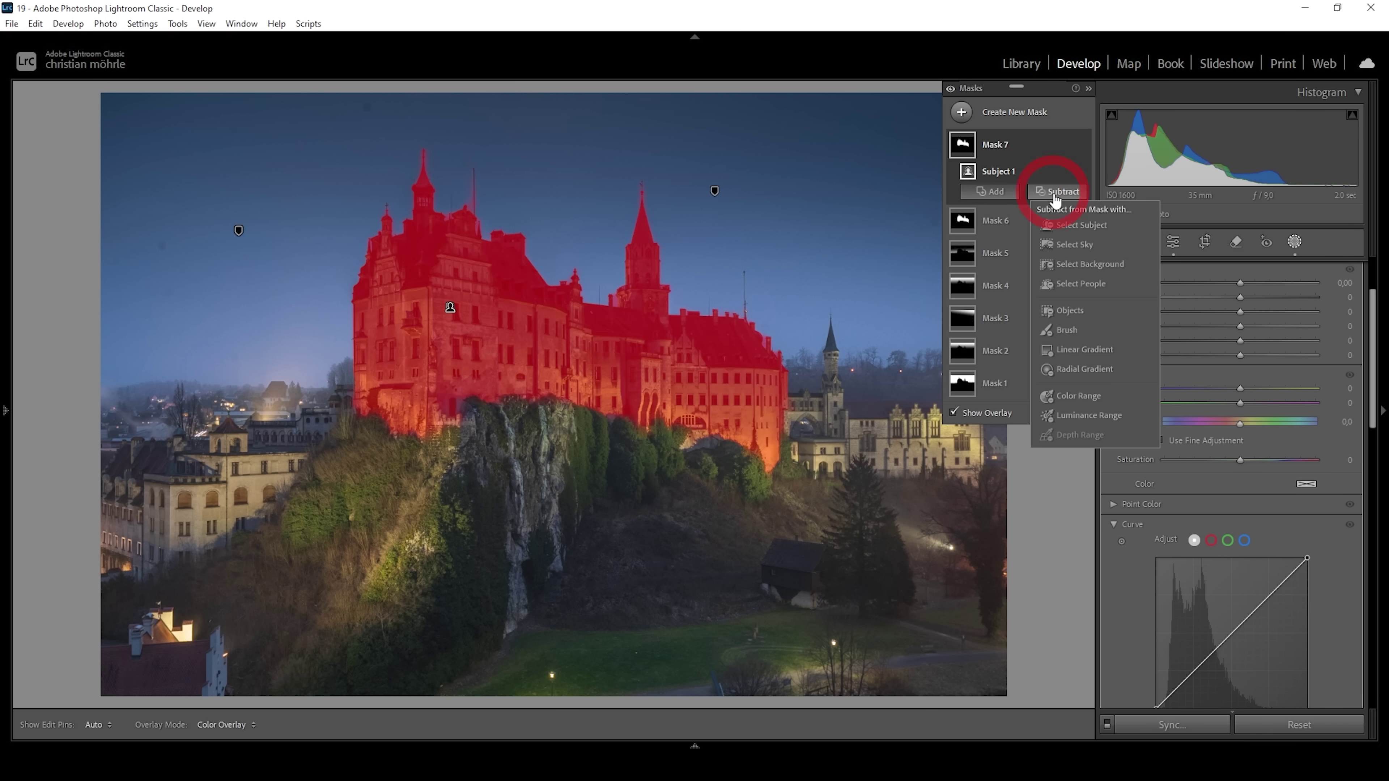
pyautogui.click(1074, 349)
pyautogui.moveTo(589, 339); pyautogui.dragTo(578, 501)
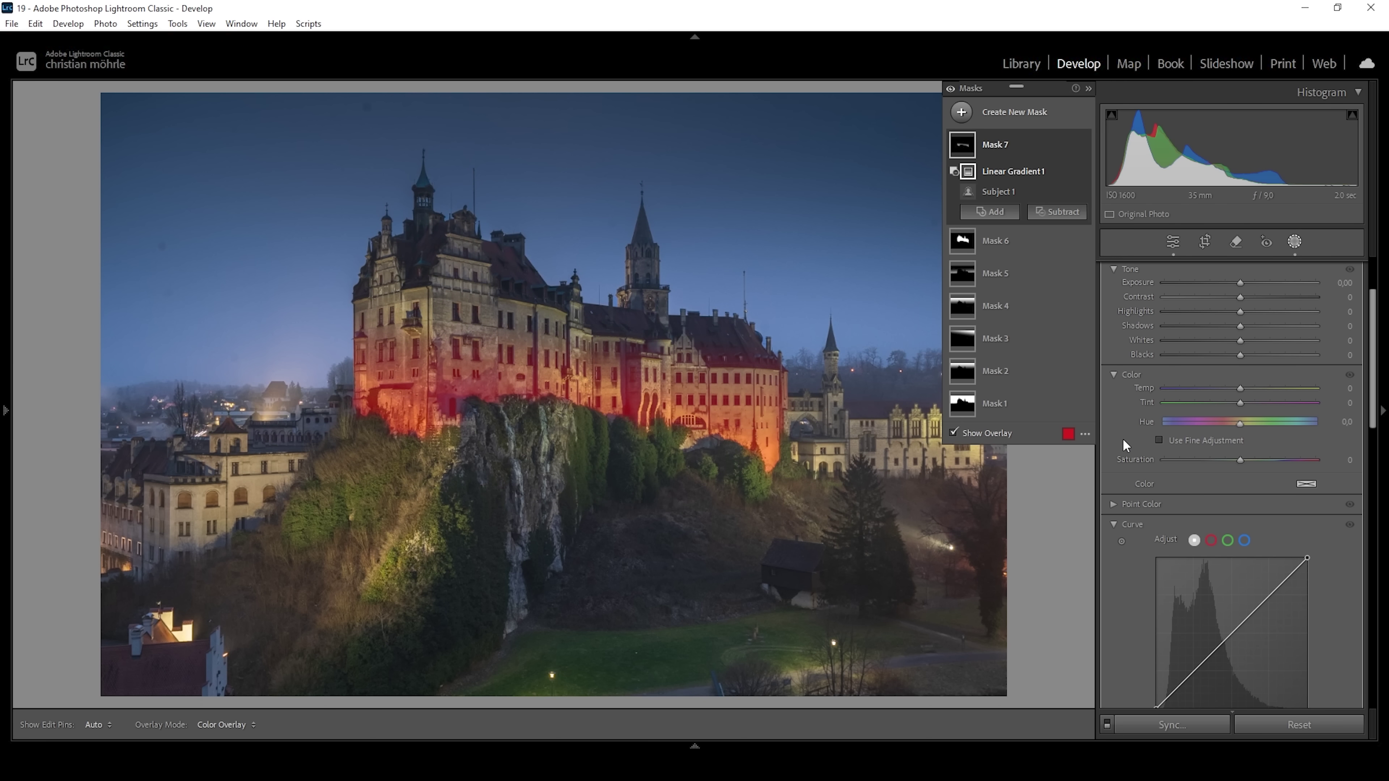
pyautogui.moveTo(1242, 281); pyautogui.dragTo(1246, 284)
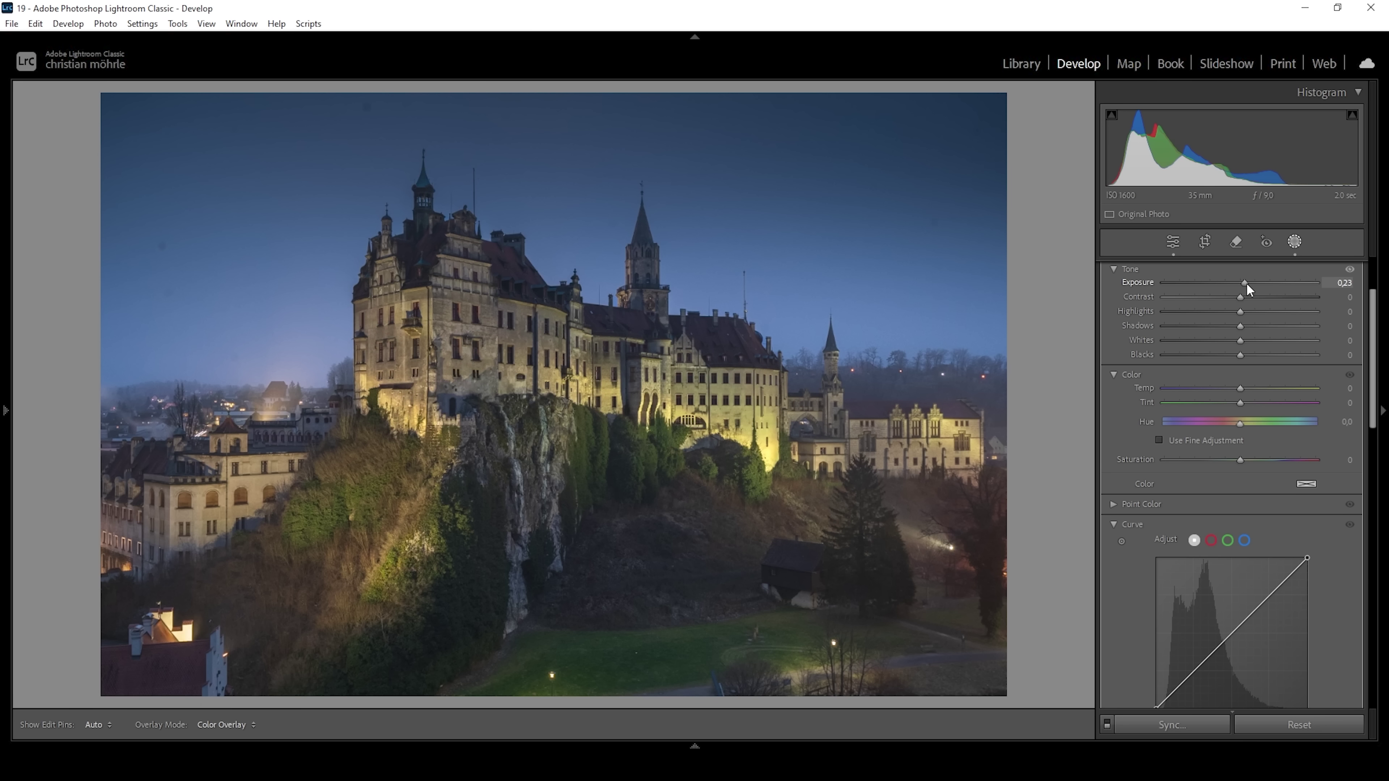
pyautogui.moveTo(1248, 285); pyautogui.dragTo(1246, 284)
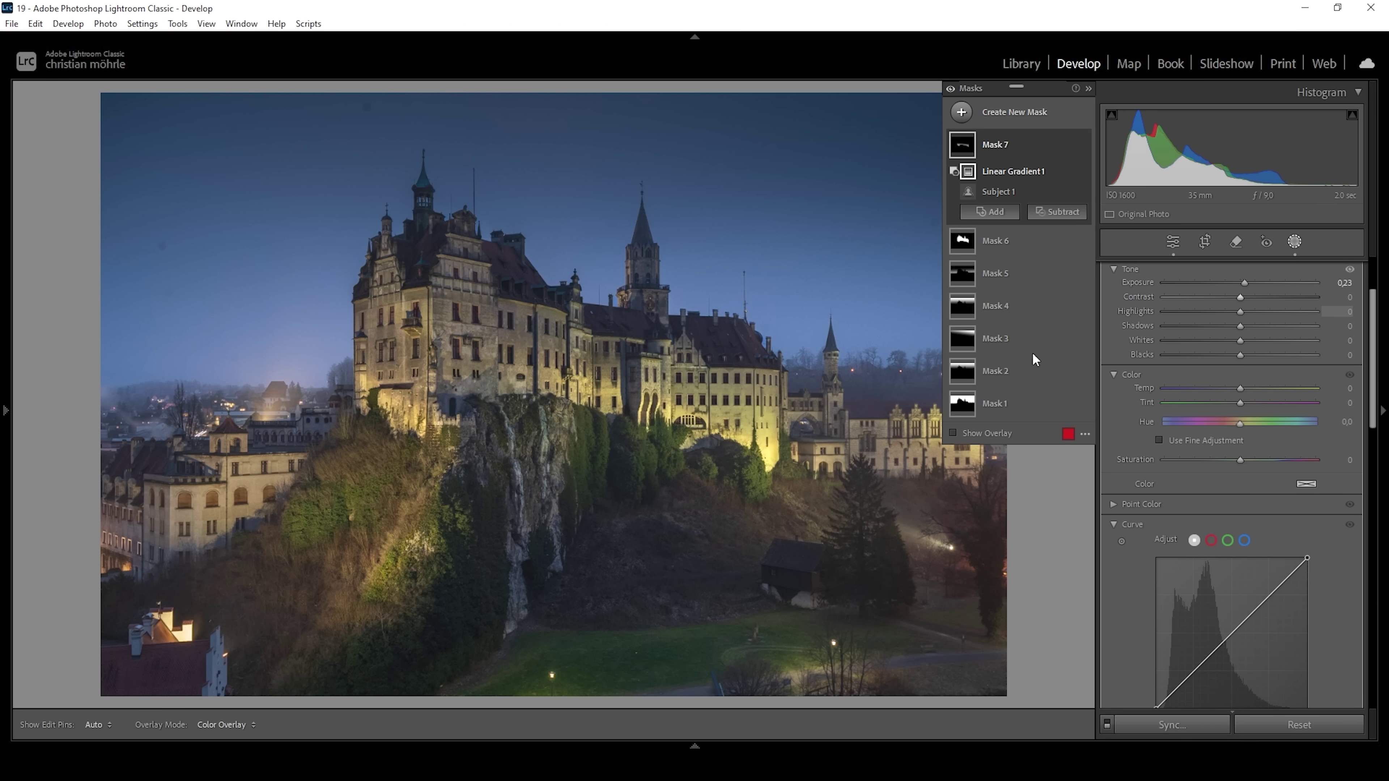
# - Create an object mask of the bushy hillside below the castle using rectangle selection and set its Saturation to -42
pyautogui.click(991, 211)
pyautogui.click(1033, 227)
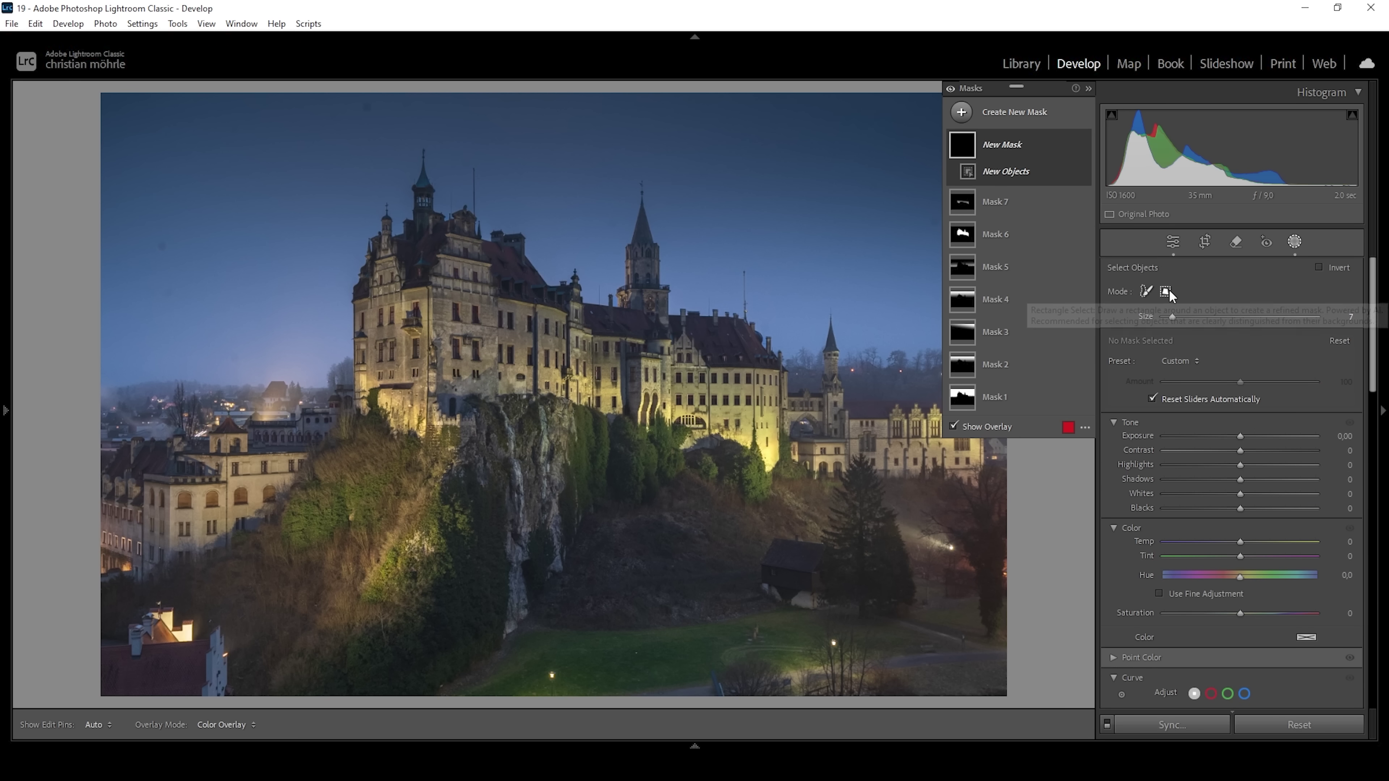
pyautogui.click(1166, 293)
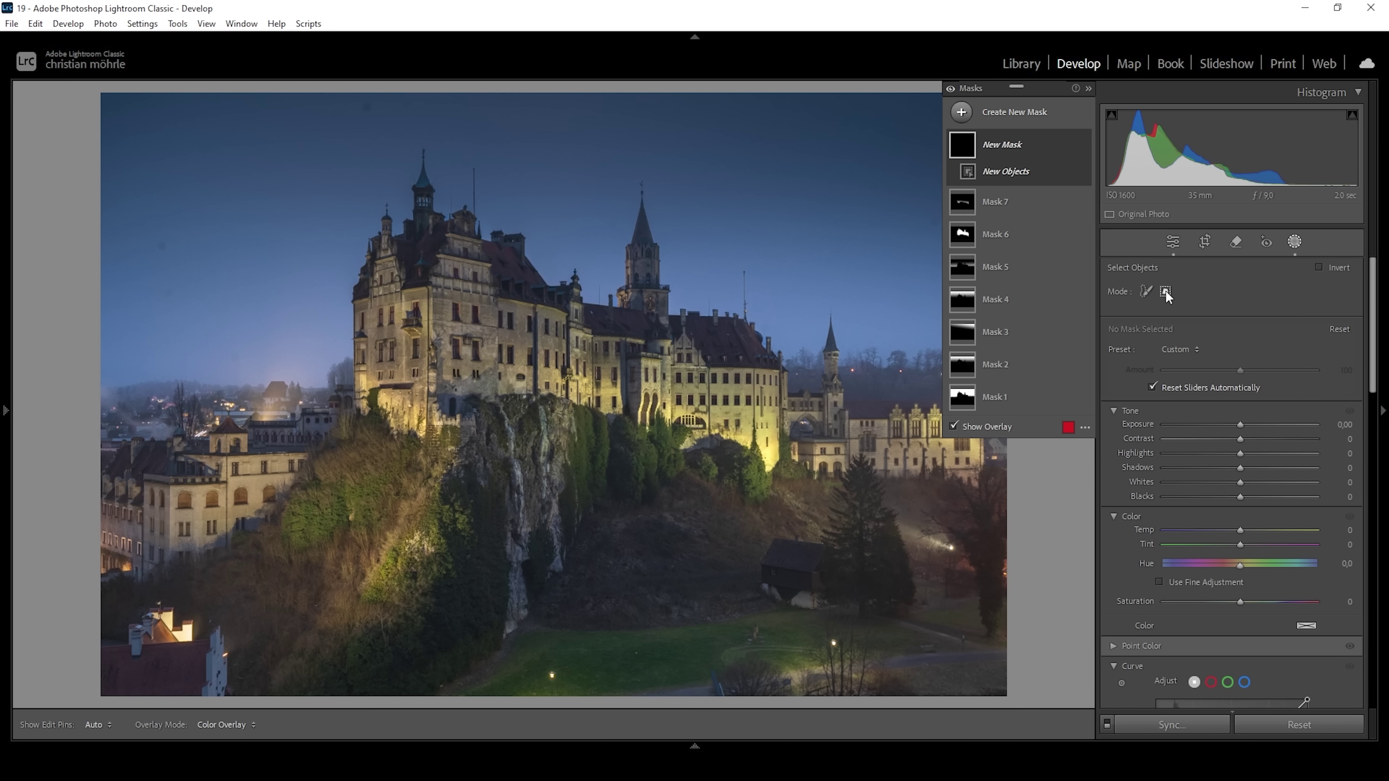
pyautogui.moveTo(219, 432); pyautogui.dragTo(466, 697)
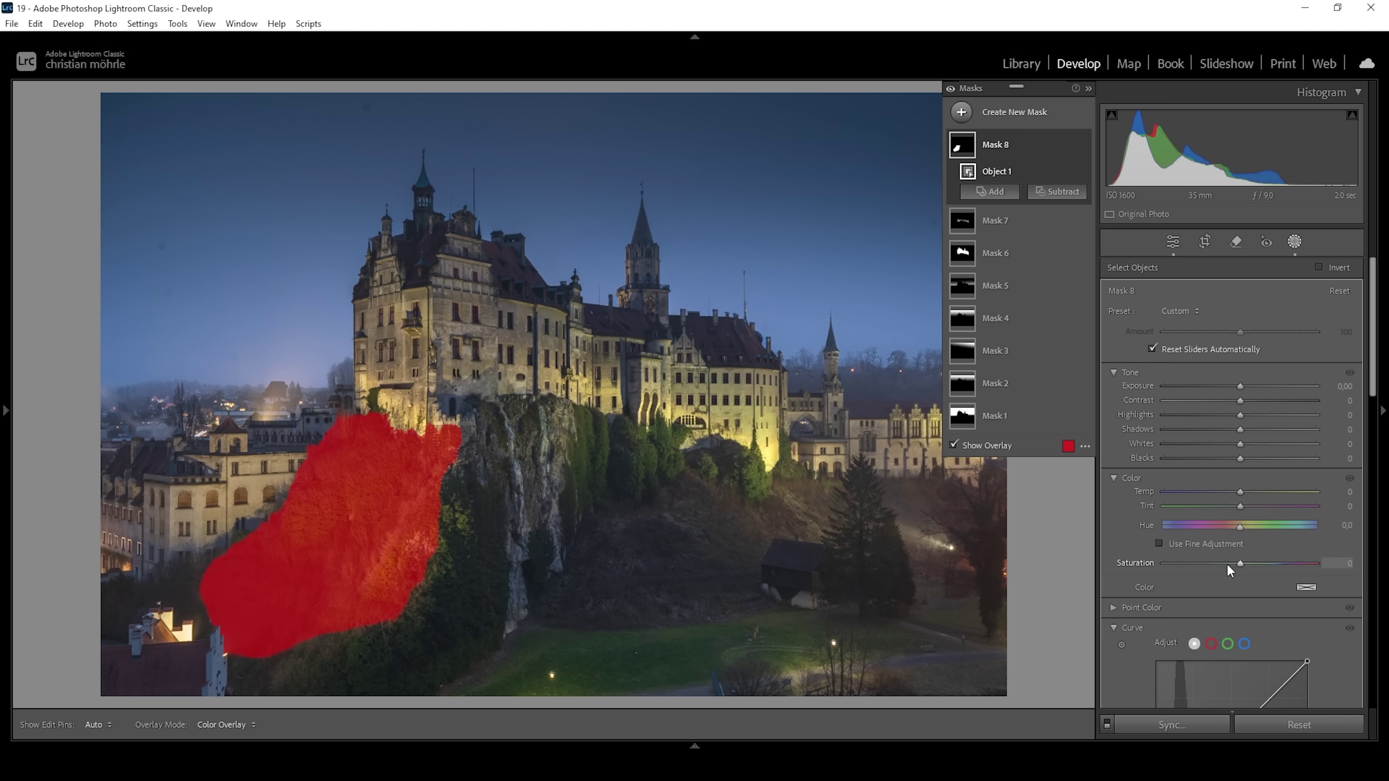
pyautogui.moveTo(1233, 567); pyautogui.dragTo(1218, 564)
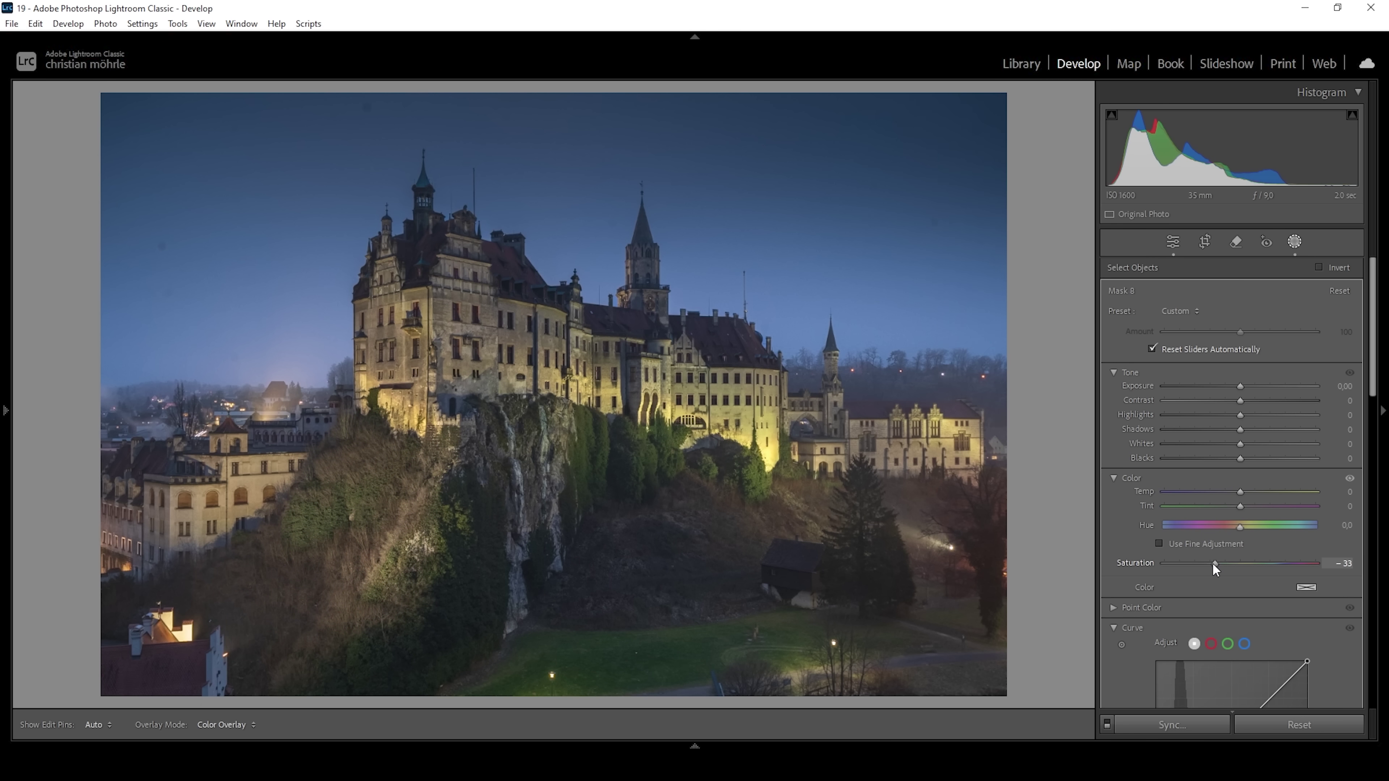
pyautogui.moveTo(1204, 565); pyautogui.dragTo(1203, 566)
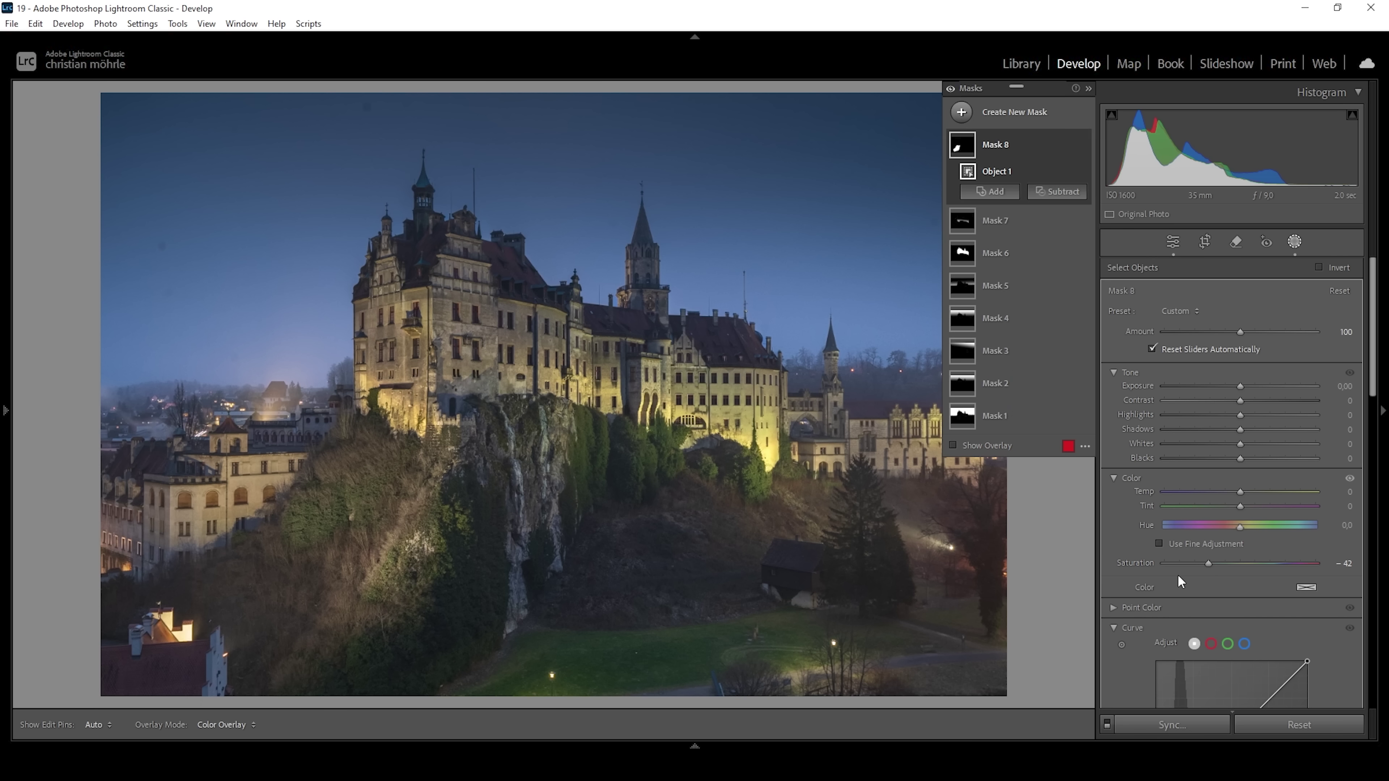
# - Compare the photo with all masks hidden and shown, and leave the masking tools
pyautogui.click(950, 89)
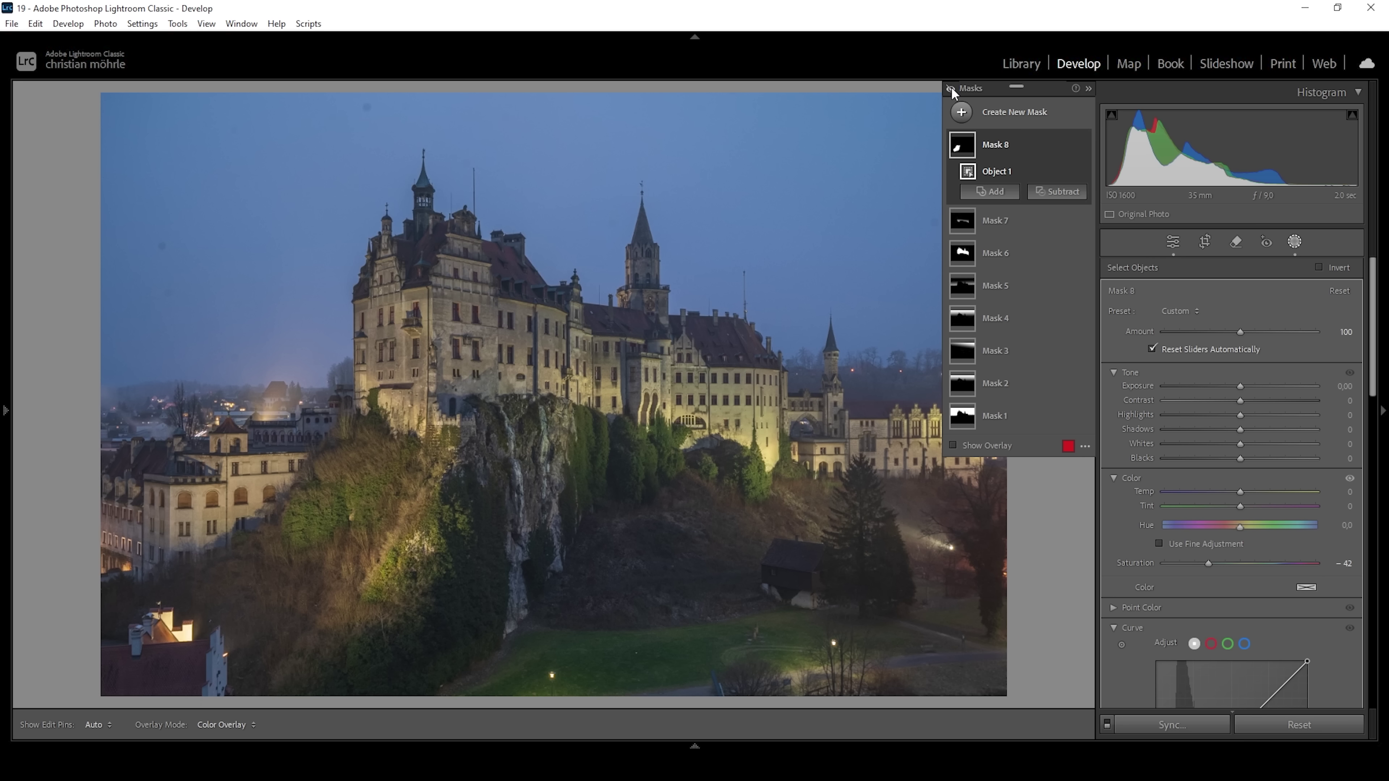
pyautogui.click(950, 88)
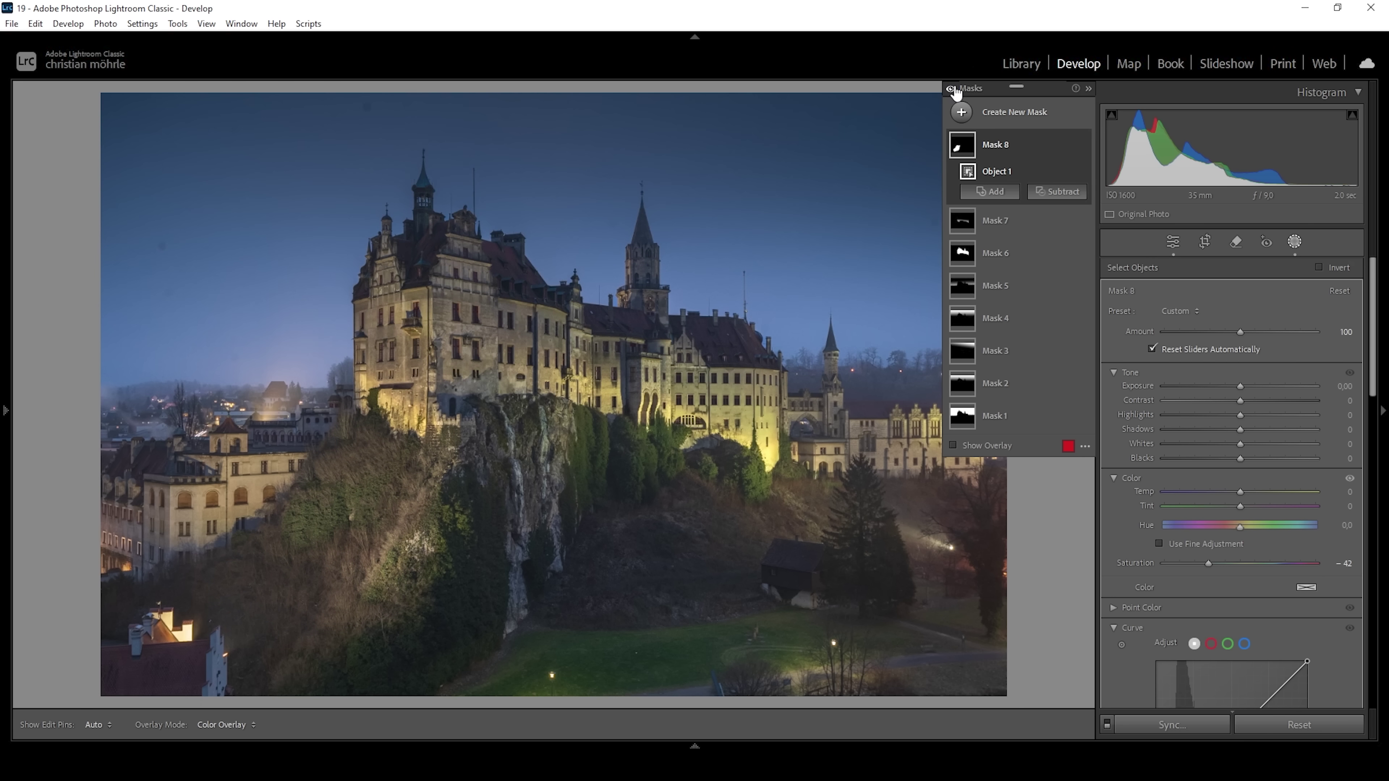
pyautogui.hotkey('shift', 'w')
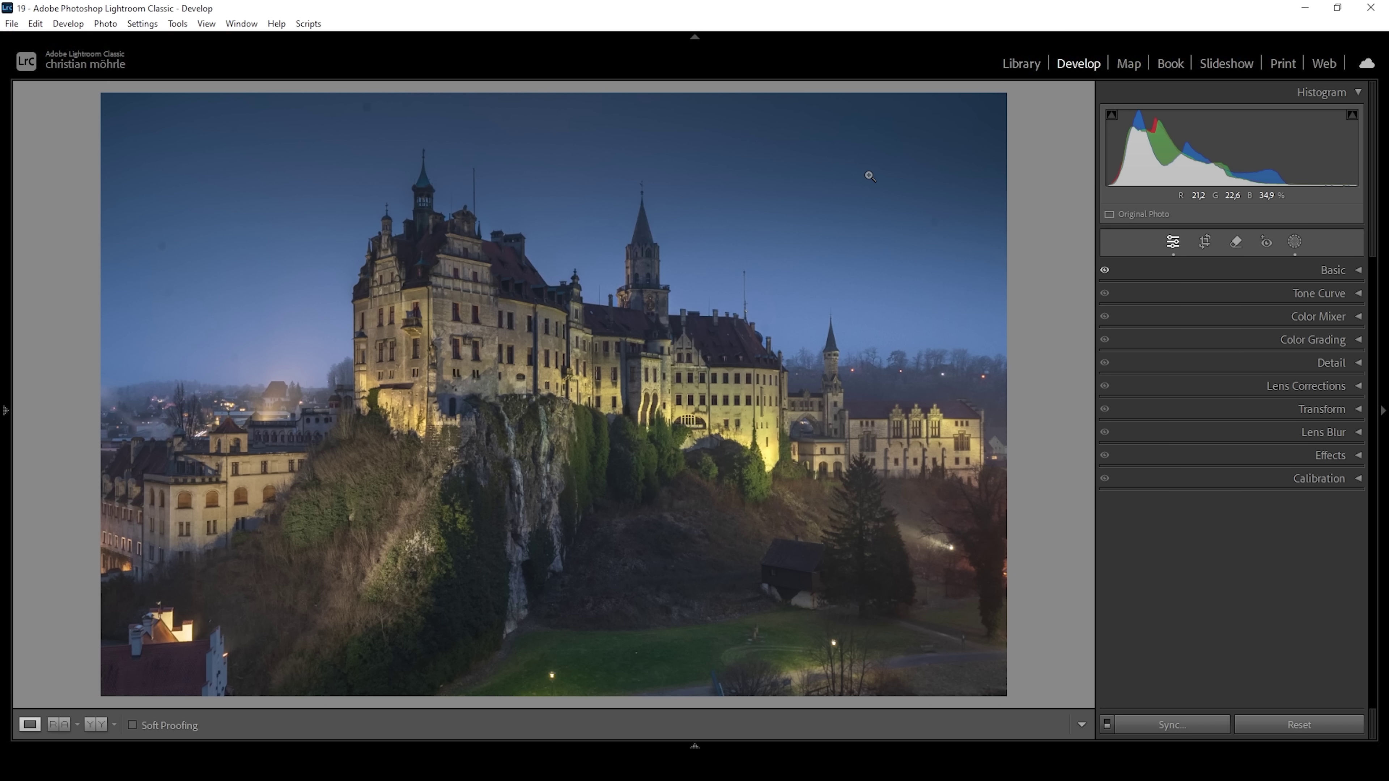
pyautogui.click(1344, 319)
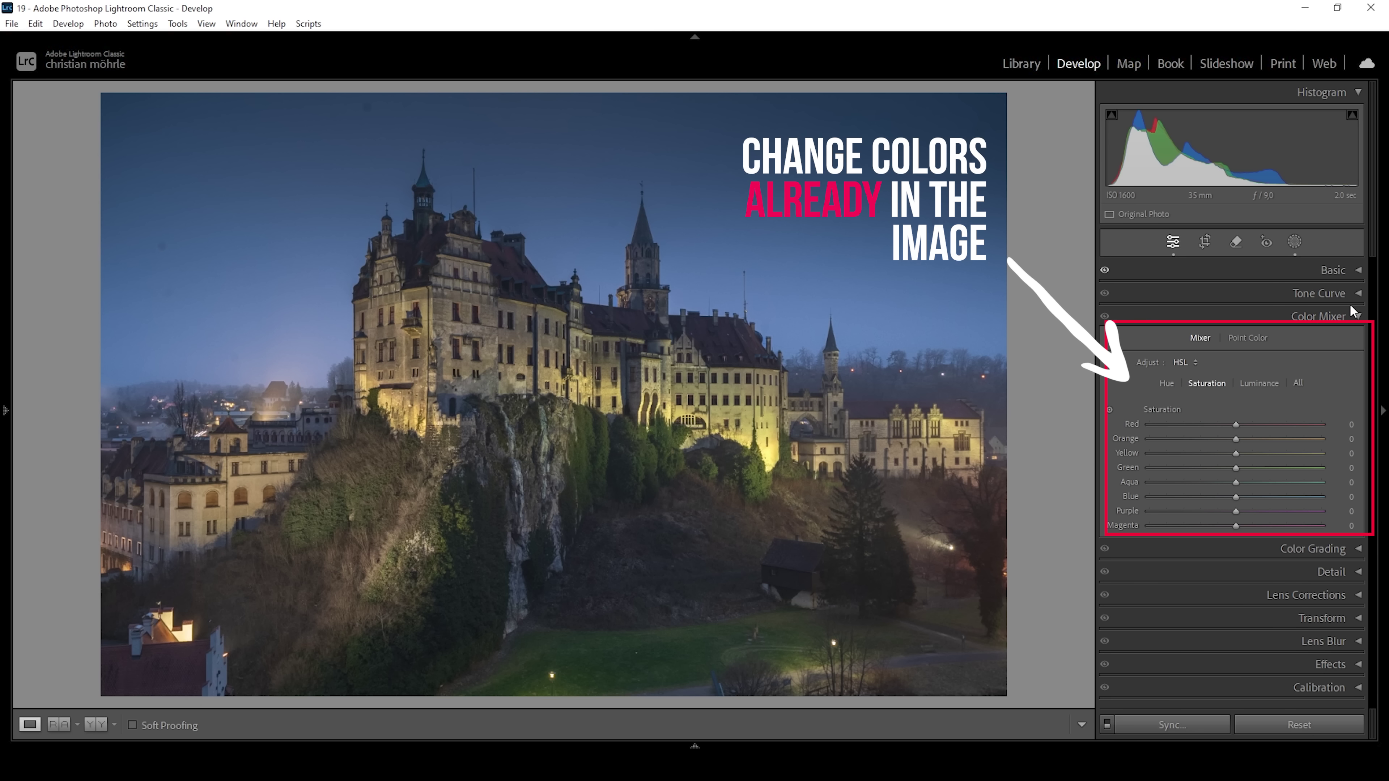
pyautogui.click(1351, 315)
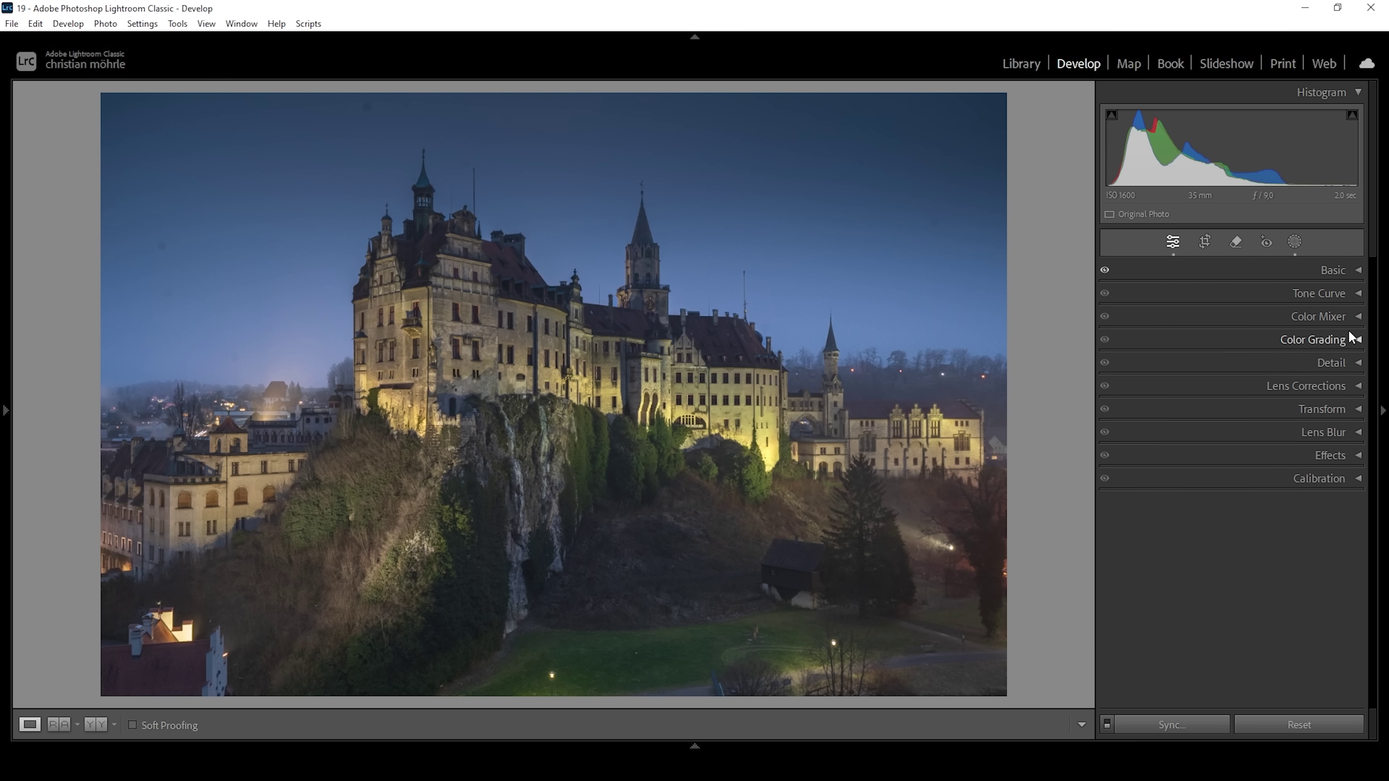
pyautogui.click(1346, 334)
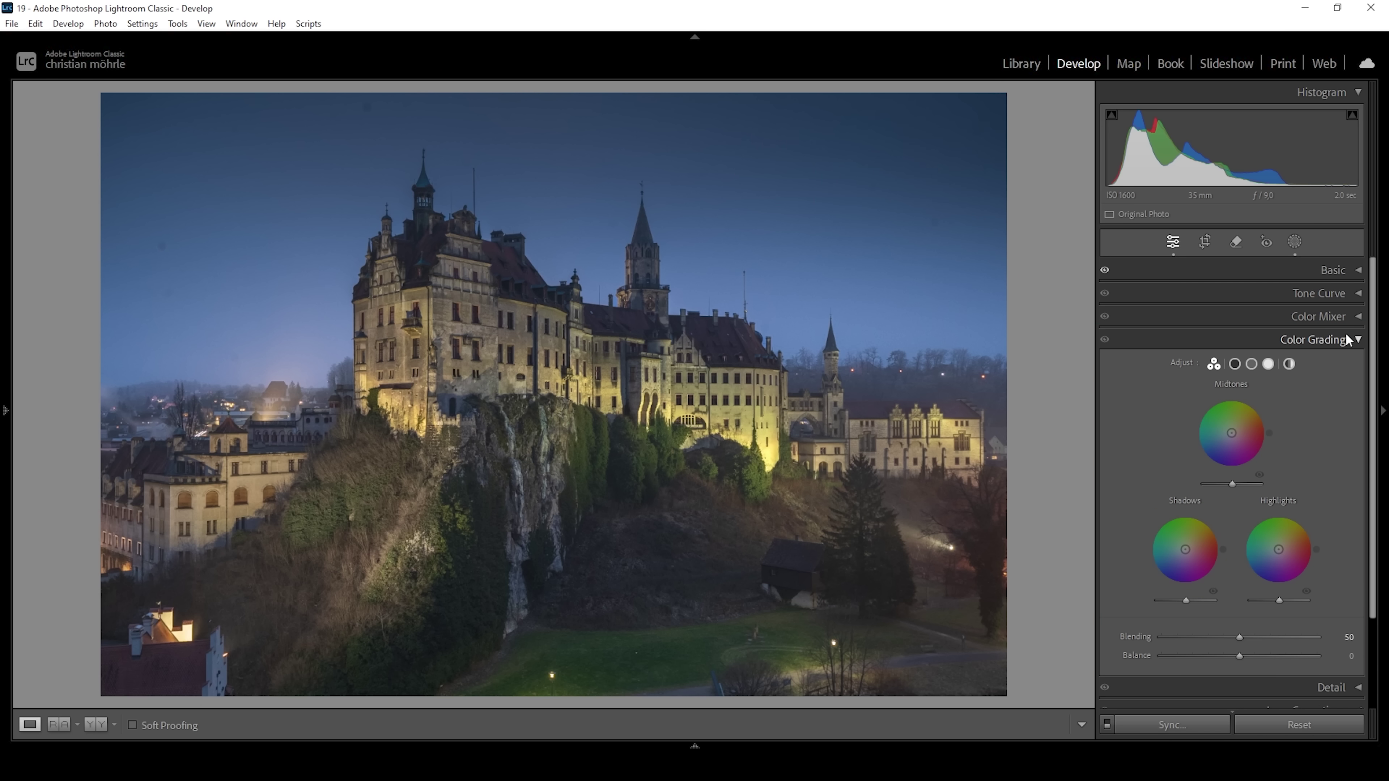
pyautogui.click(1346, 335)
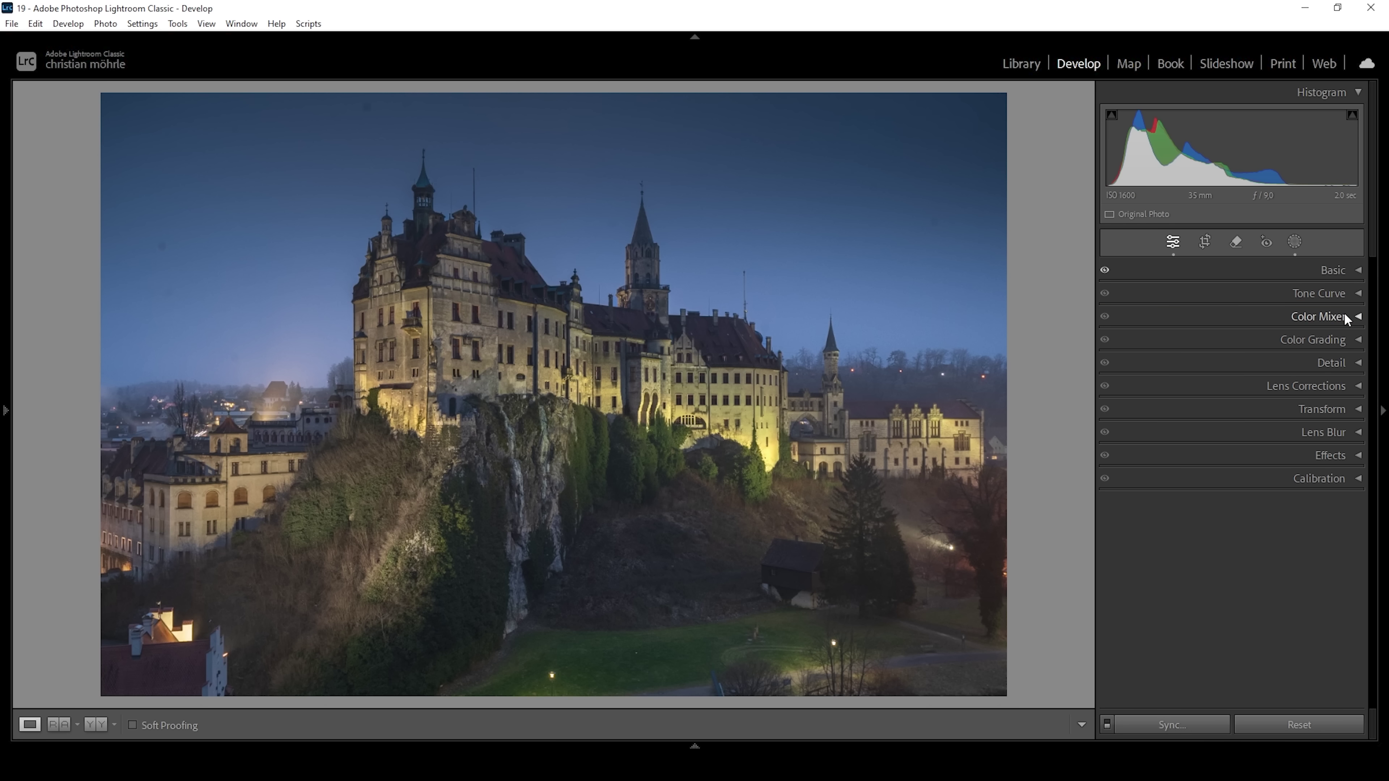
# - Shift the Yellow hue to -65 in the Color Mixer
pyautogui.click(1345, 317)
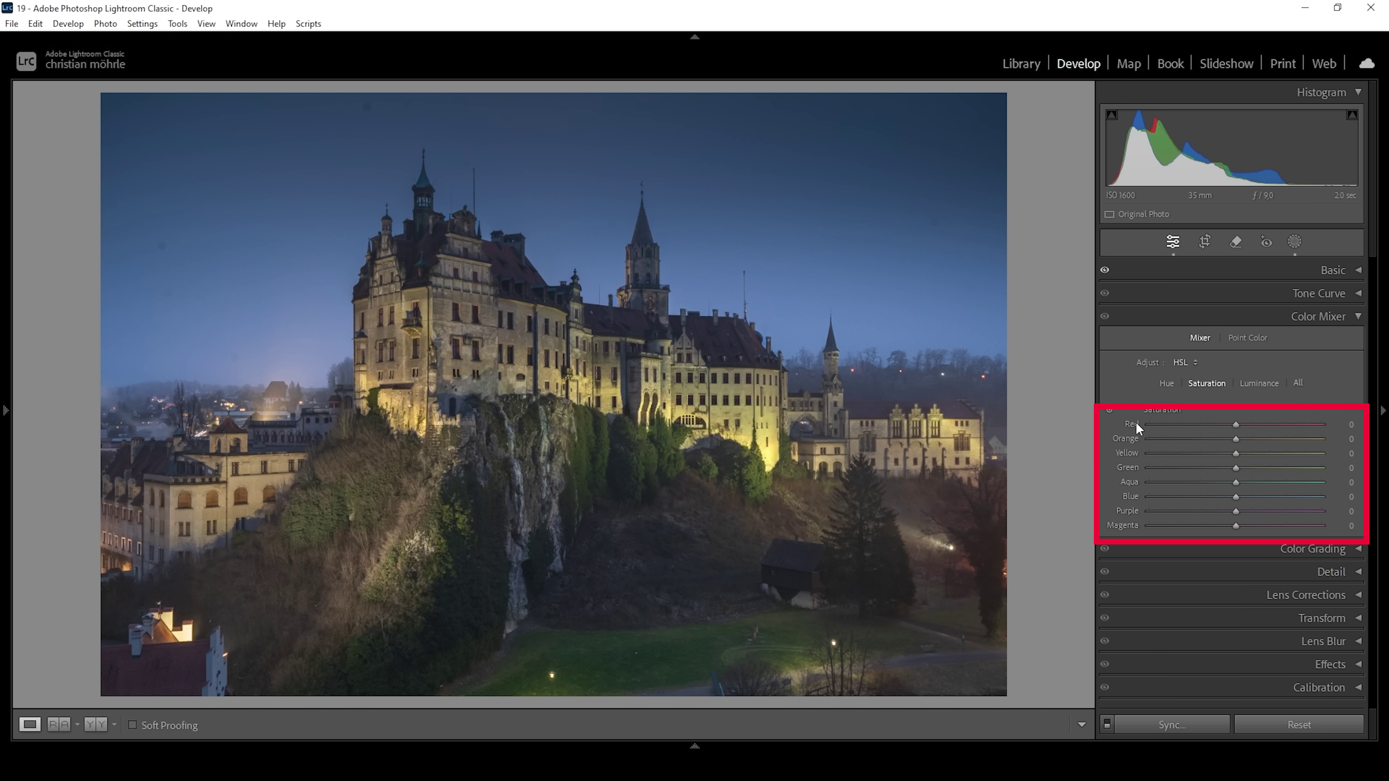
pyautogui.click(1167, 383)
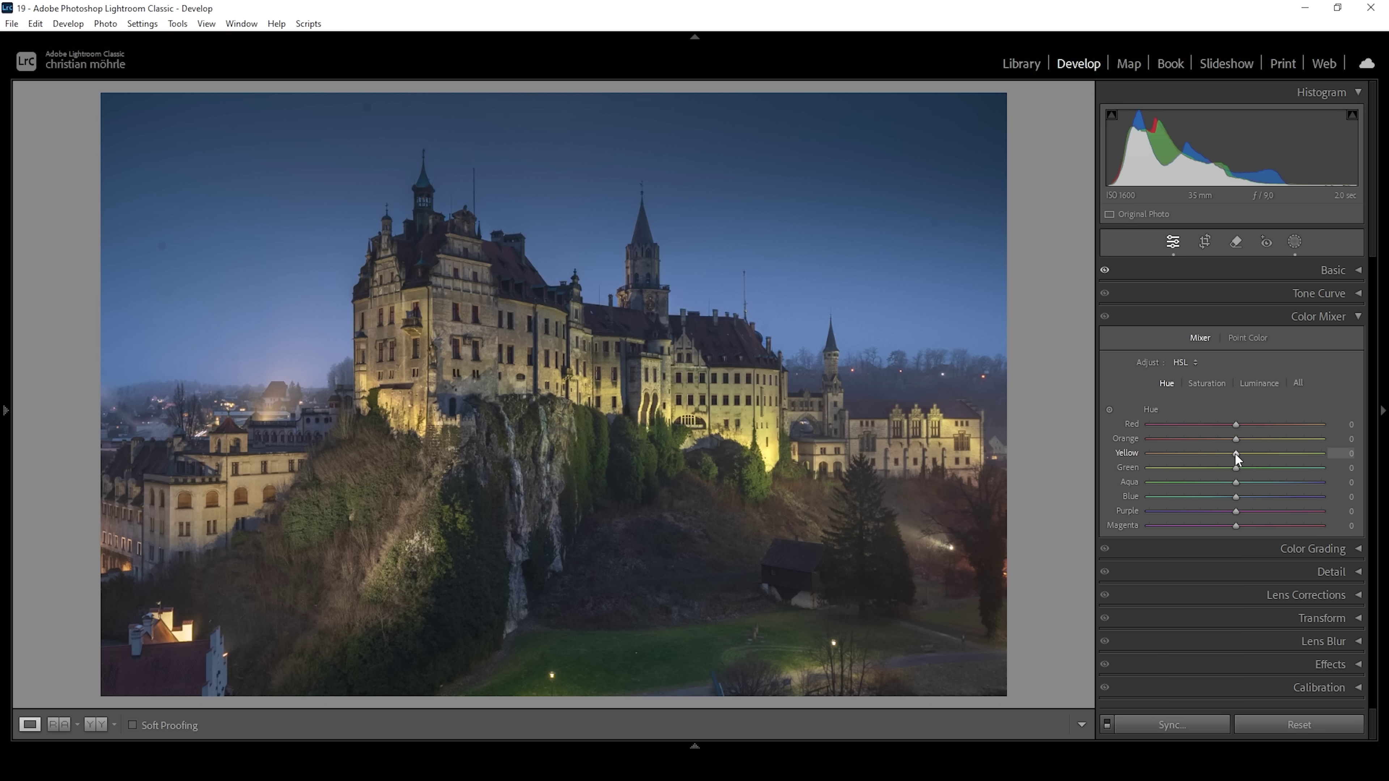
pyautogui.moveTo(1236, 455); pyautogui.dragTo(1200, 456)
pyautogui.moveTo(1200, 456); pyautogui.dragTo(1181, 461)
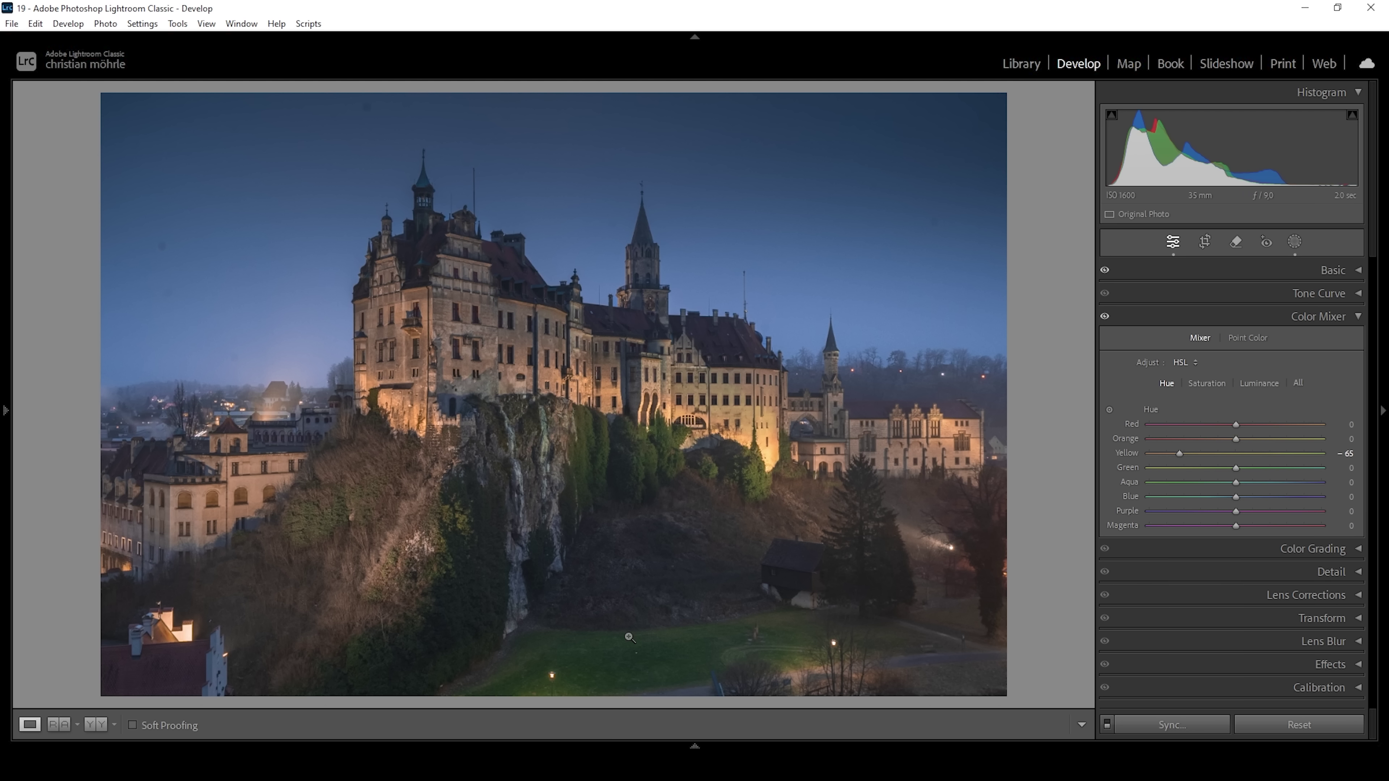
# - In the Color Mixer, shift the Green hue to -25, the Orange hue to -22 and the Blue hue slightly toward aqua
pyautogui.moveTo(1234, 468); pyautogui.dragTo(1223, 474)
pyautogui.moveTo(1222, 474); pyautogui.dragTo(1220, 474)
pyautogui.moveTo(1235, 440); pyautogui.dragTo(1270, 440)
pyautogui.doubleClick(1270, 440)
pyautogui.moveTo(1232, 441); pyautogui.dragTo(1217, 441)
pyautogui.moveTo(1220, 444); pyautogui.dragTo(1217, 444)
pyautogui.click(1105, 318)
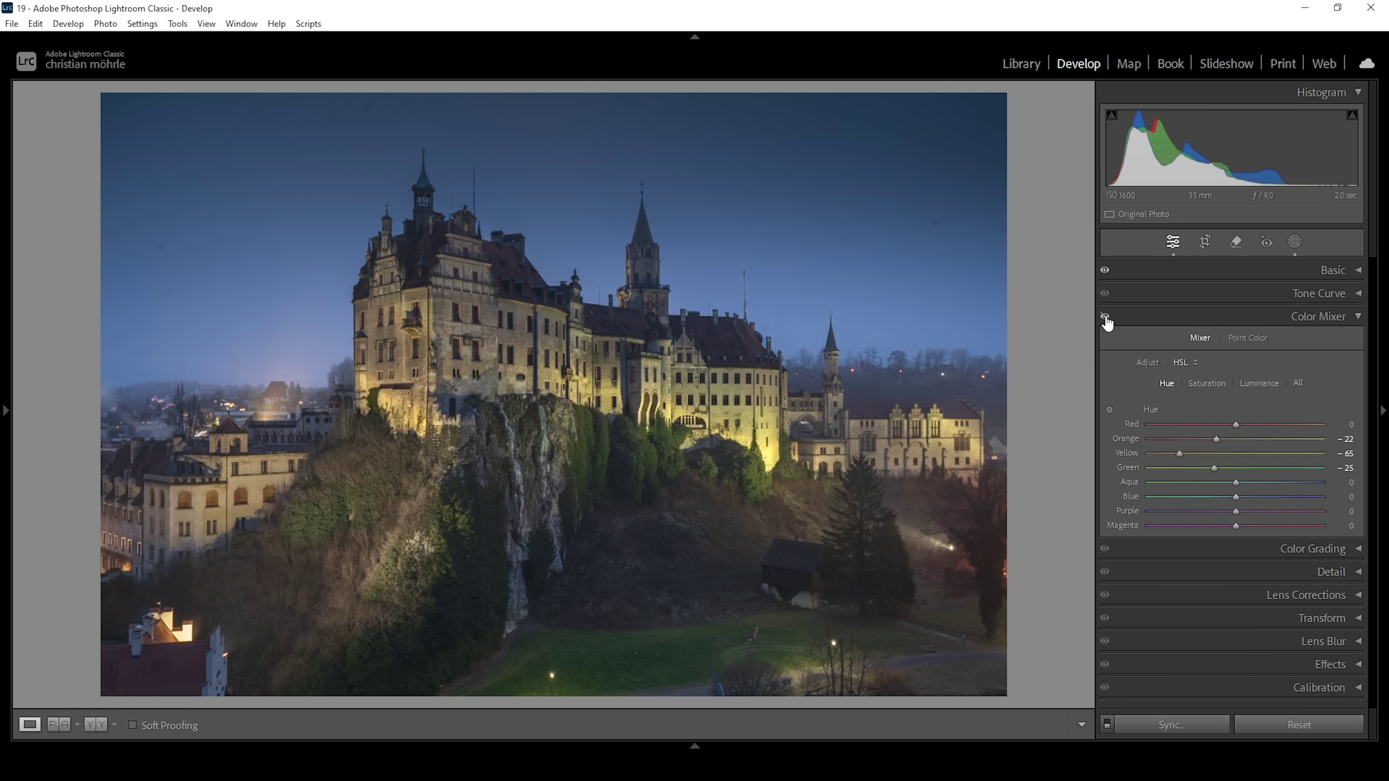
pyautogui.click(1105, 319)
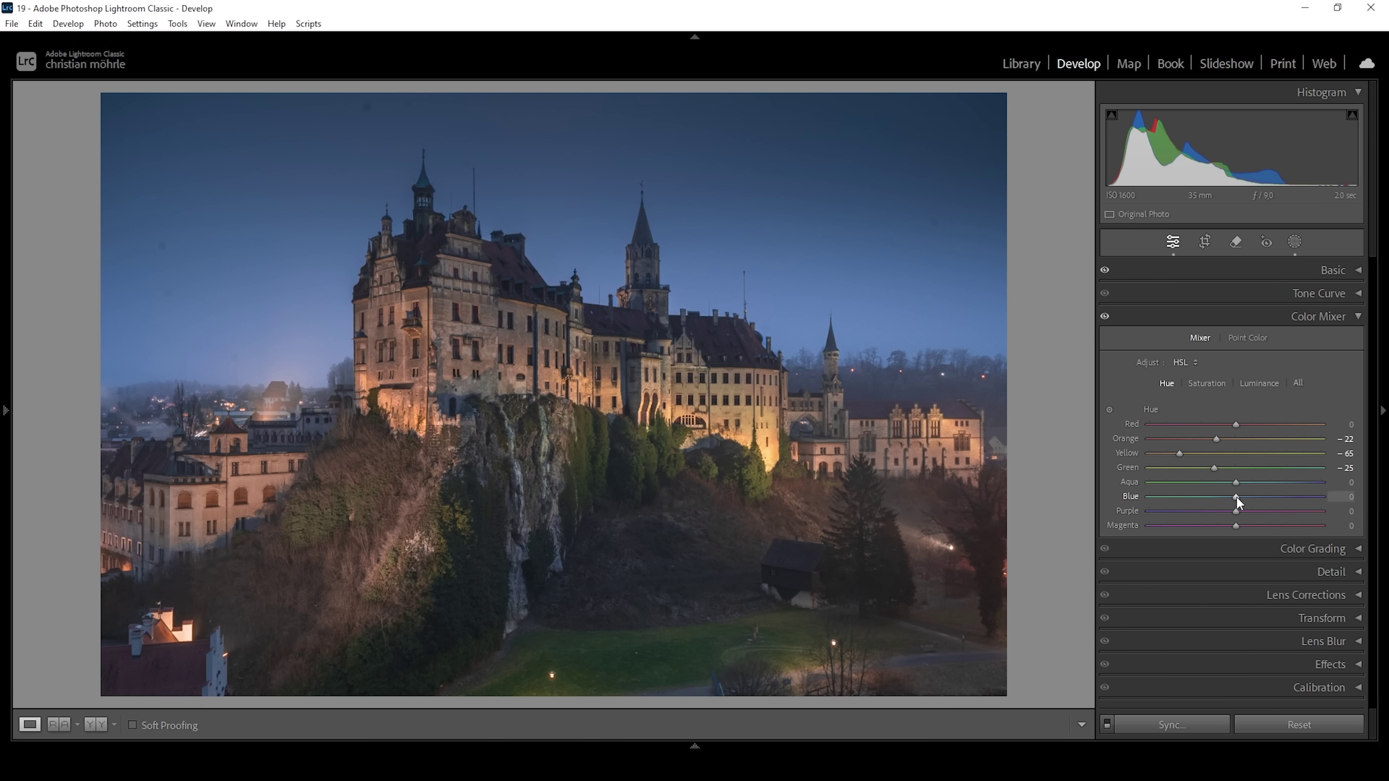
pyautogui.moveTo(1235, 497); pyautogui.dragTo(1228, 498)
# - Set the Color Mixer saturation to -8 for Blue, -11 for Purple, +5 for Orange and -23 for Yellow, and strongly reduce Green
pyautogui.click(1203, 383)
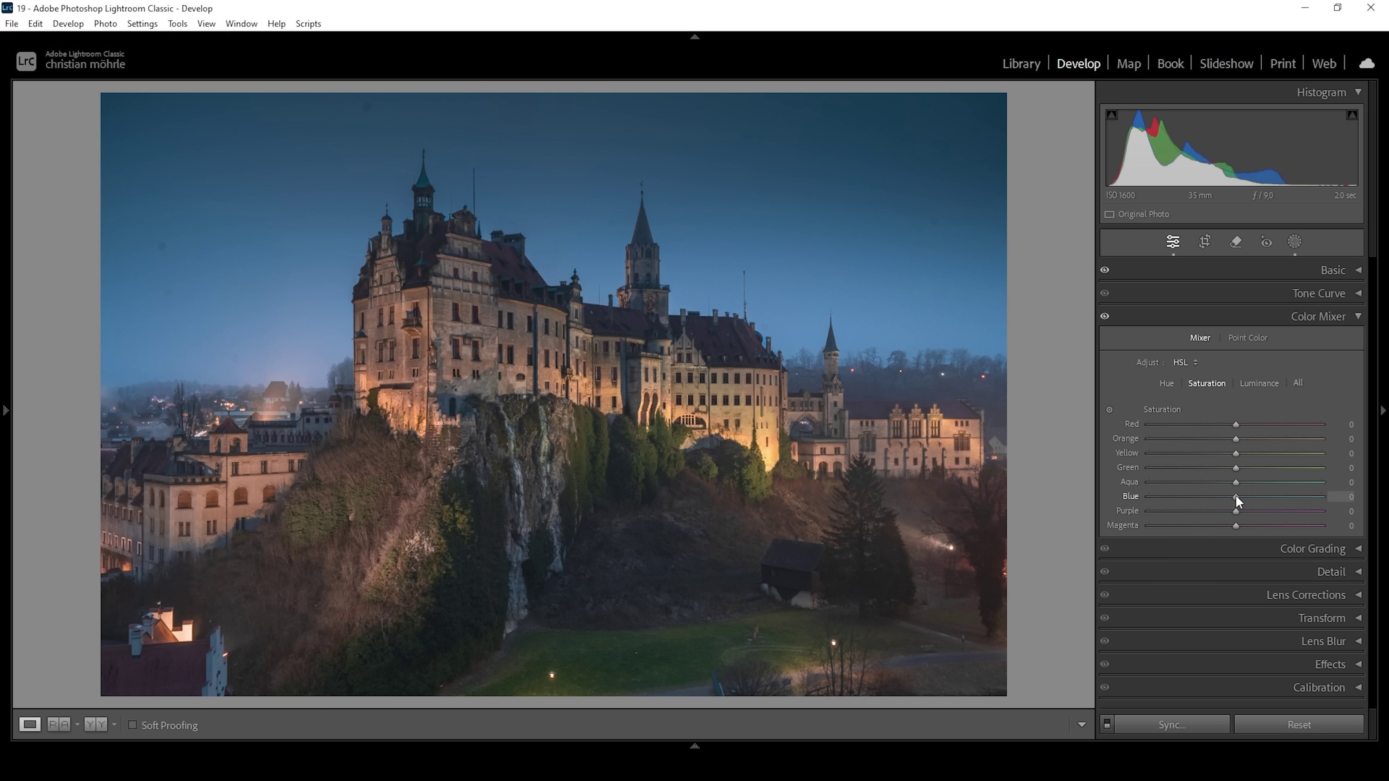
pyautogui.moveTo(1229, 495); pyautogui.dragTo(1228, 496)
pyautogui.moveTo(1230, 511); pyautogui.dragTo(1228, 512)
pyautogui.moveTo(1234, 454); pyautogui.dragTo(1223, 453)
pyautogui.moveTo(1217, 451); pyautogui.dragTo(1215, 451)
pyautogui.moveTo(1234, 466); pyautogui.dragTo(1214, 467)
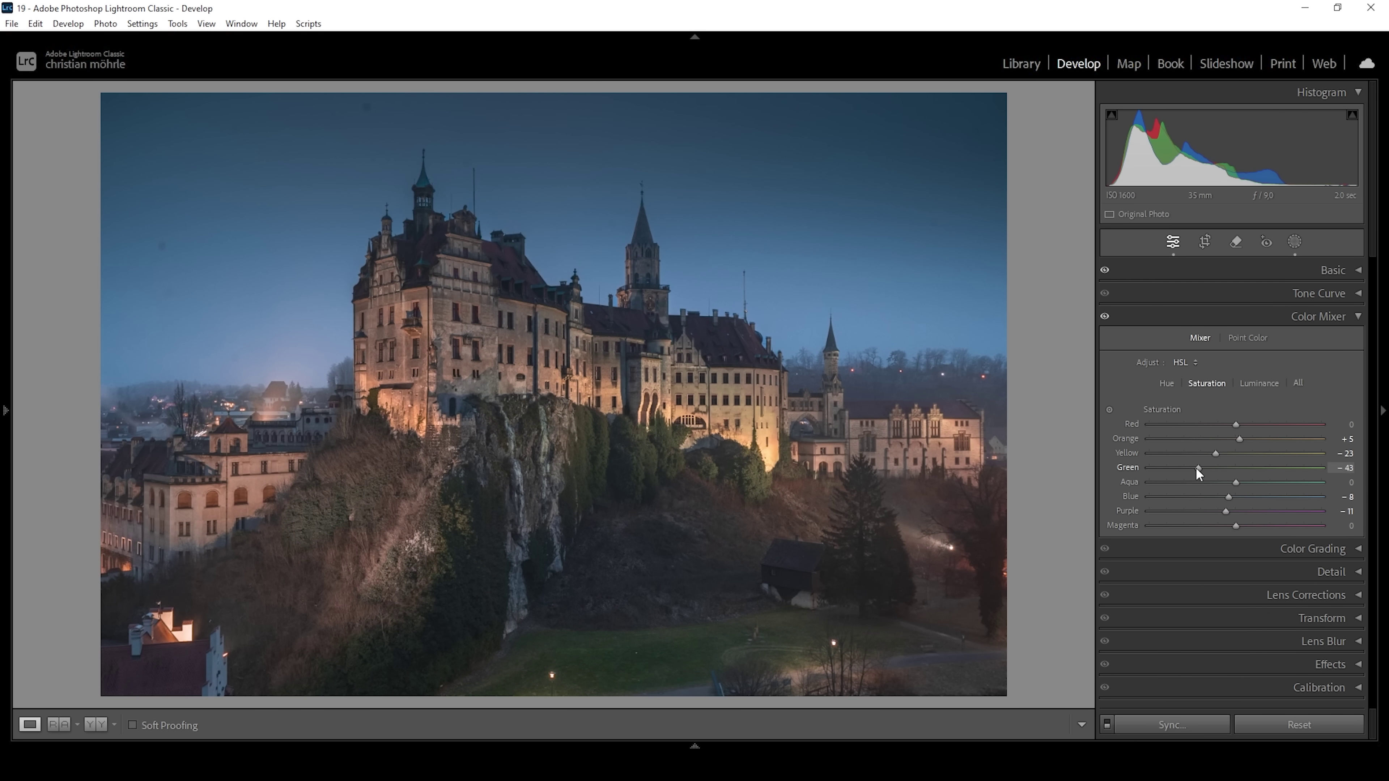
pyautogui.moveTo(1191, 466); pyautogui.dragTo(1190, 466)
# - Set the Color Mixer luminance to +27 for Orange, +17 for Yellow and -20 for Blue, and compare the photo without these color changes
pyautogui.click(1254, 382)
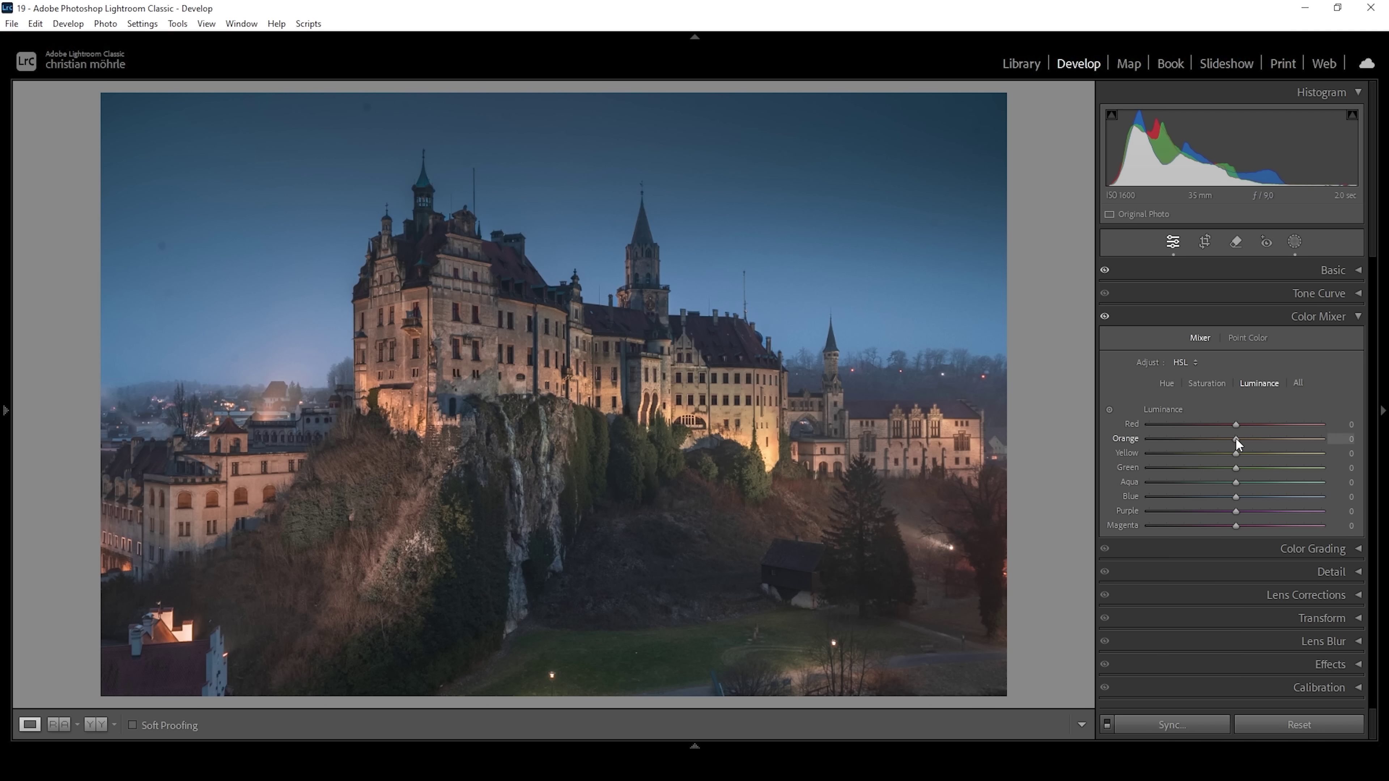
pyautogui.moveTo(1249, 439); pyautogui.dragTo(1255, 441)
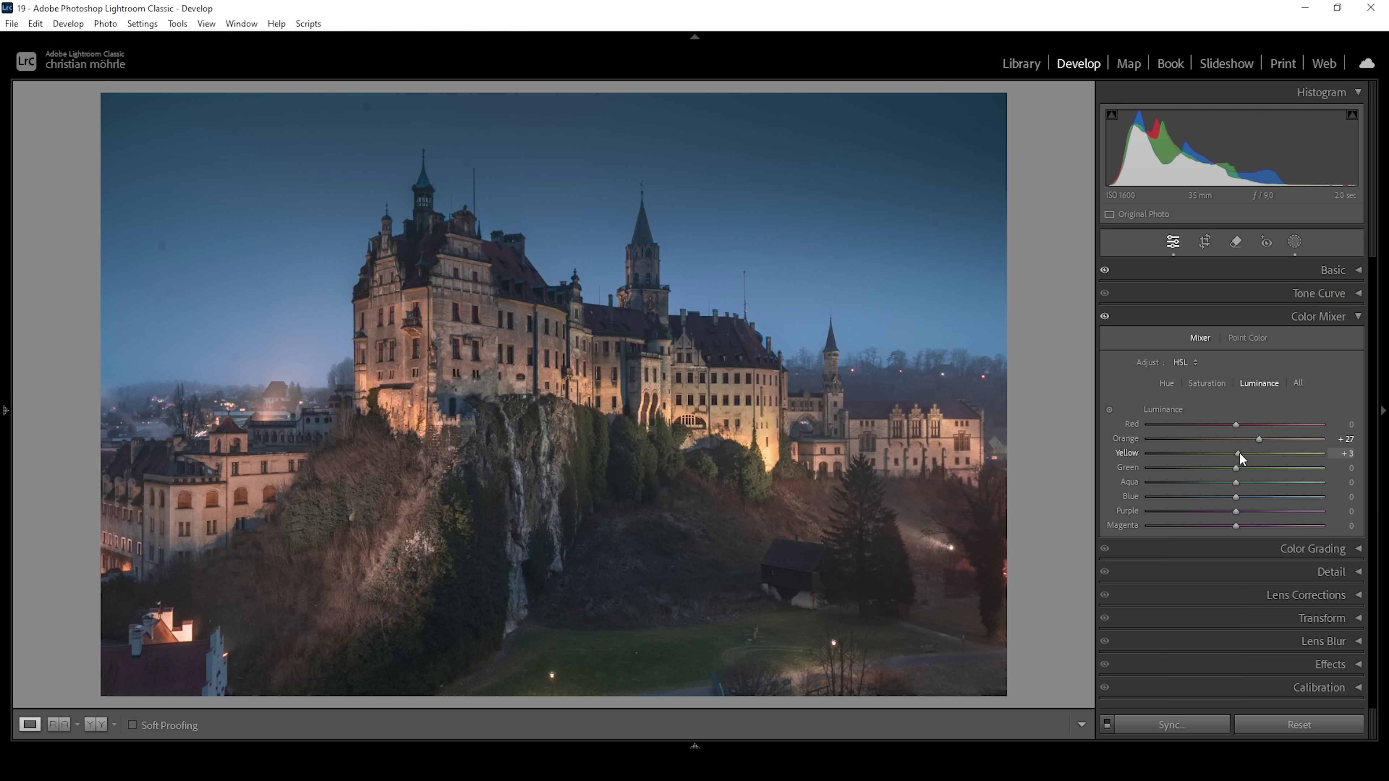
pyautogui.moveTo(1243, 453); pyautogui.dragTo(1245, 454)
pyautogui.moveTo(1248, 454); pyautogui.dragTo(1251, 455)
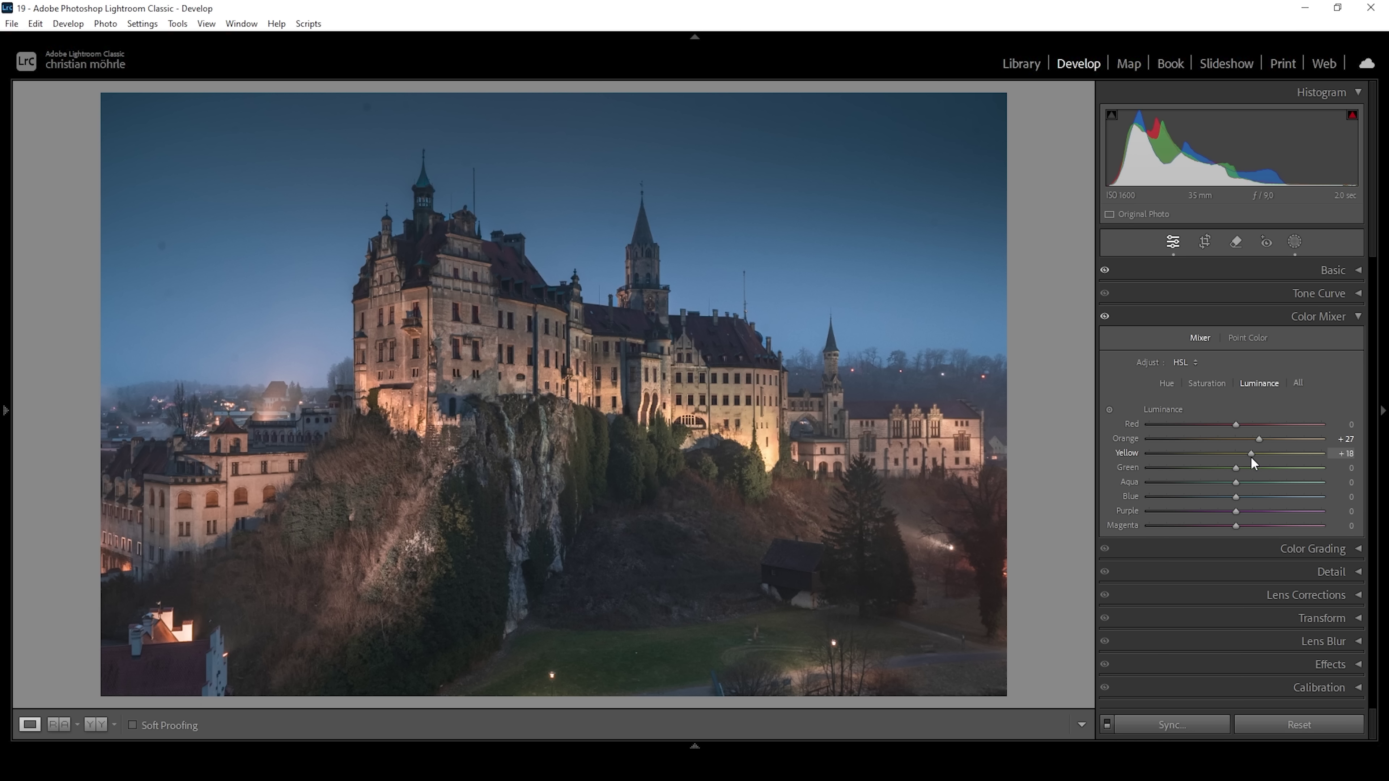
pyautogui.moveTo(1250, 457); pyautogui.dragTo(1252, 463)
pyautogui.moveTo(1229, 496); pyautogui.dragTo(1224, 497)
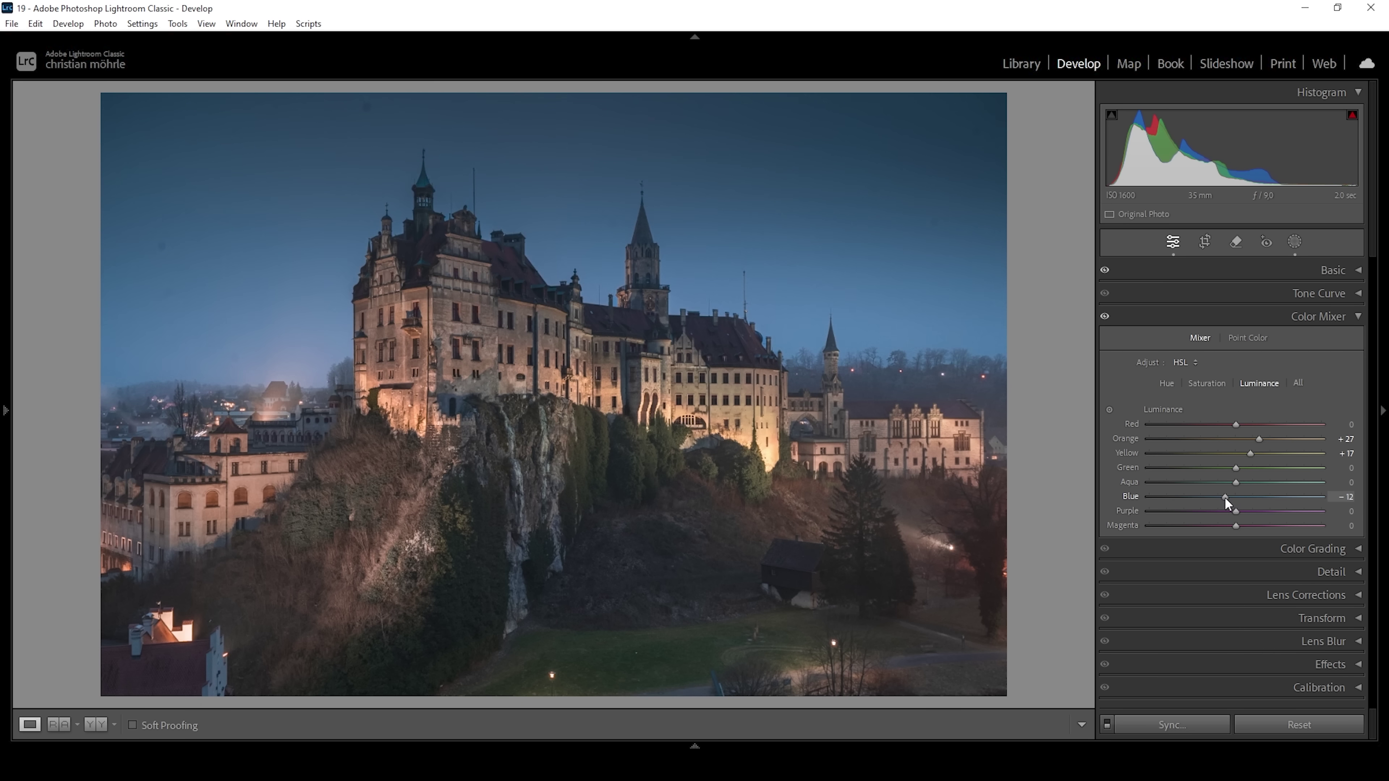
pyautogui.moveTo(1221, 498); pyautogui.dragTo(1218, 497)
pyautogui.click(1105, 318)
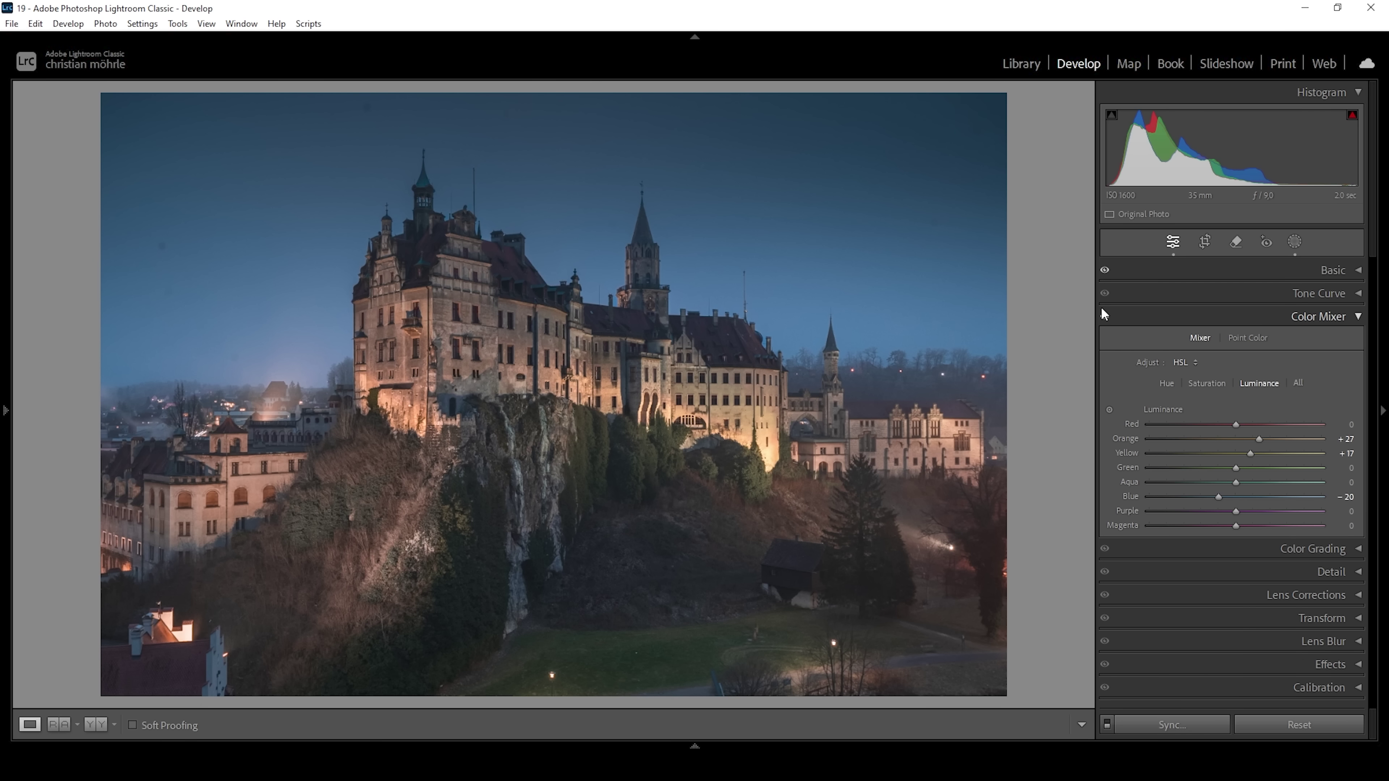
pyautogui.click(1326, 316)
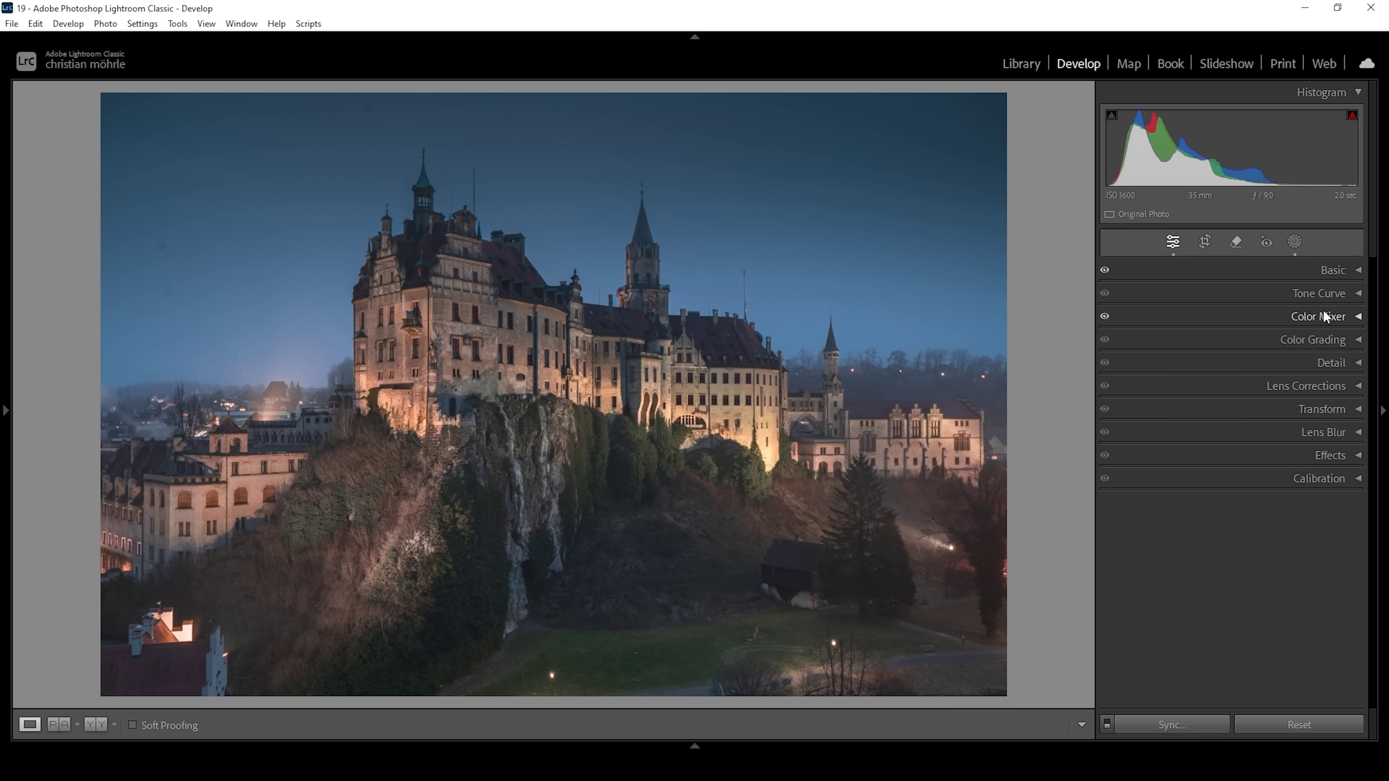
# - Color grade the highlights with Hue 38 and Saturation 69, and compare the photo without the grading
pyautogui.click(1335, 341)
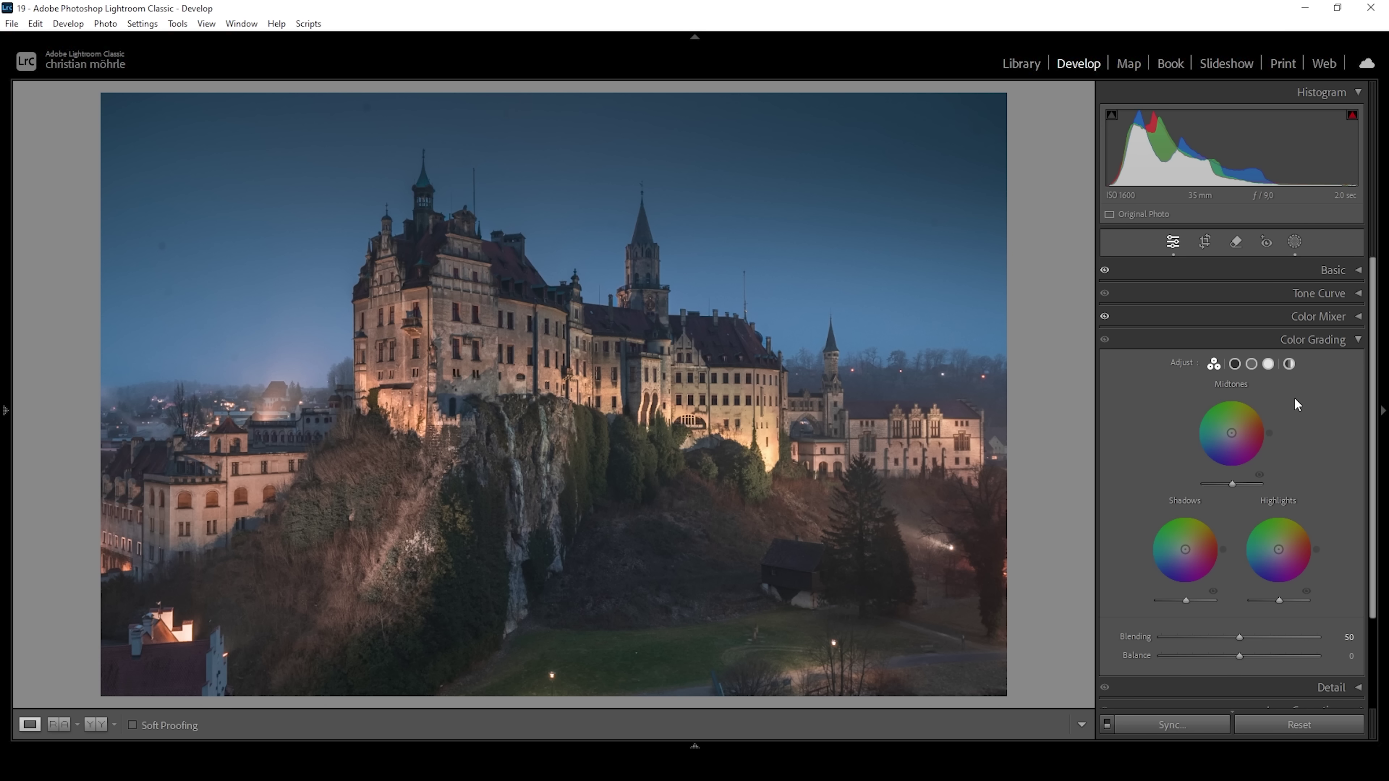
pyautogui.click(1269, 364)
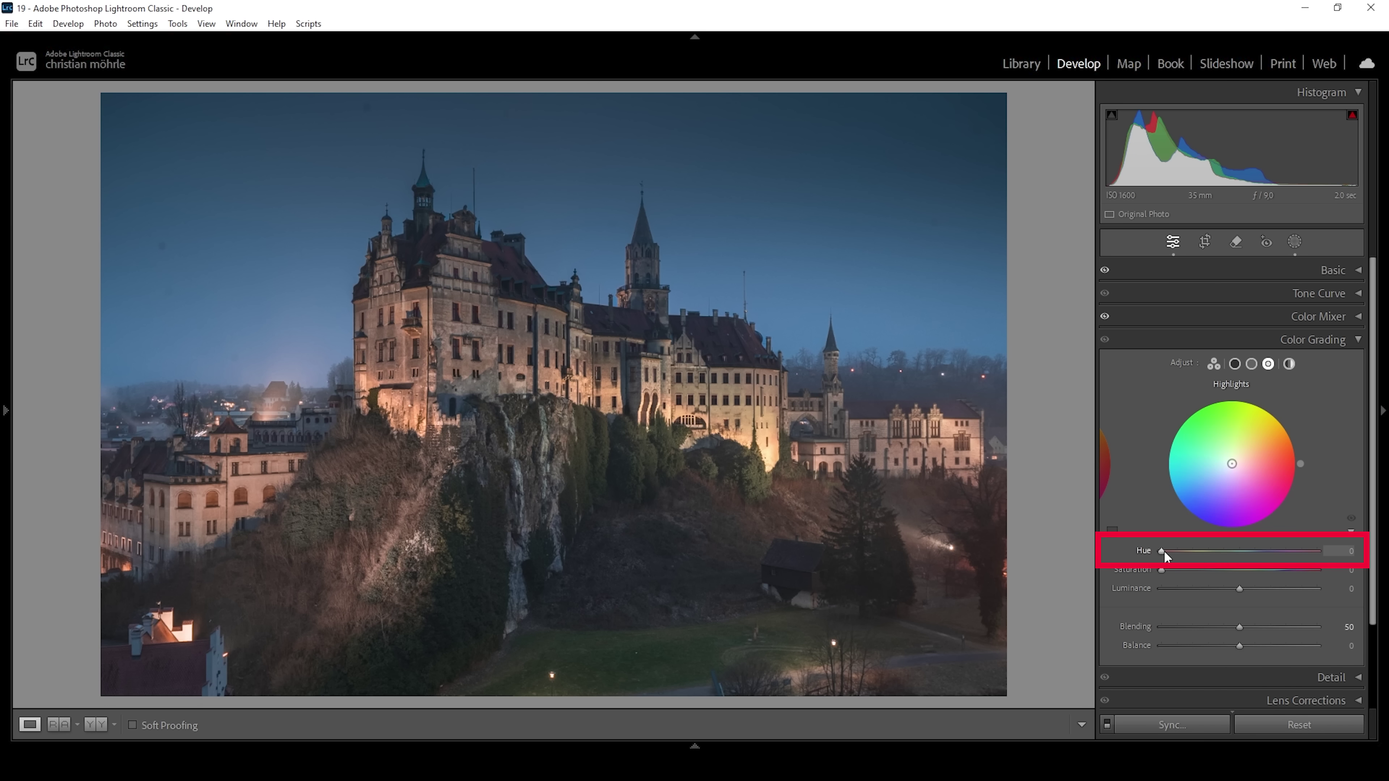
pyautogui.moveTo(1165, 552); pyautogui.dragTo(1171, 551)
pyautogui.moveTo(1170, 551); pyautogui.dragTo(1181, 554)
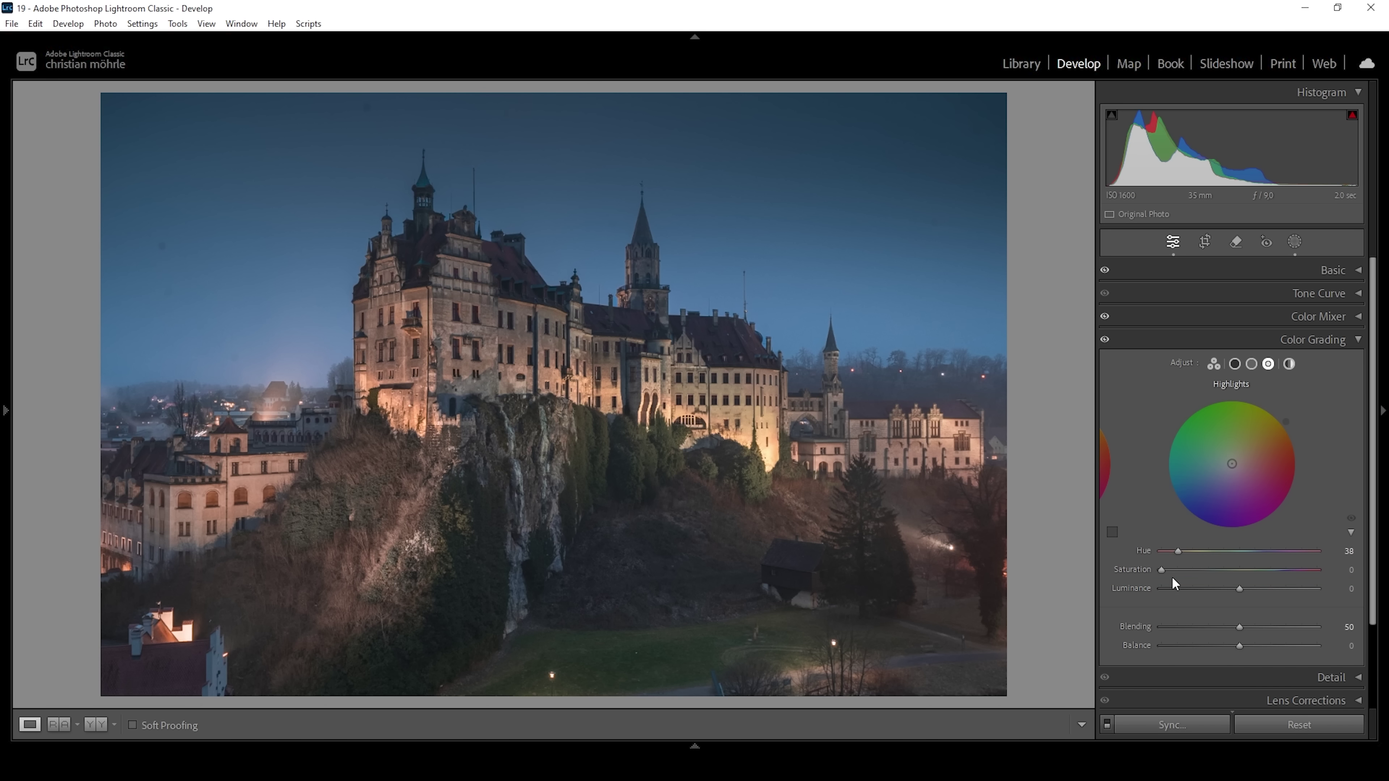
pyautogui.moveTo(1165, 567); pyautogui.dragTo(1165, 569)
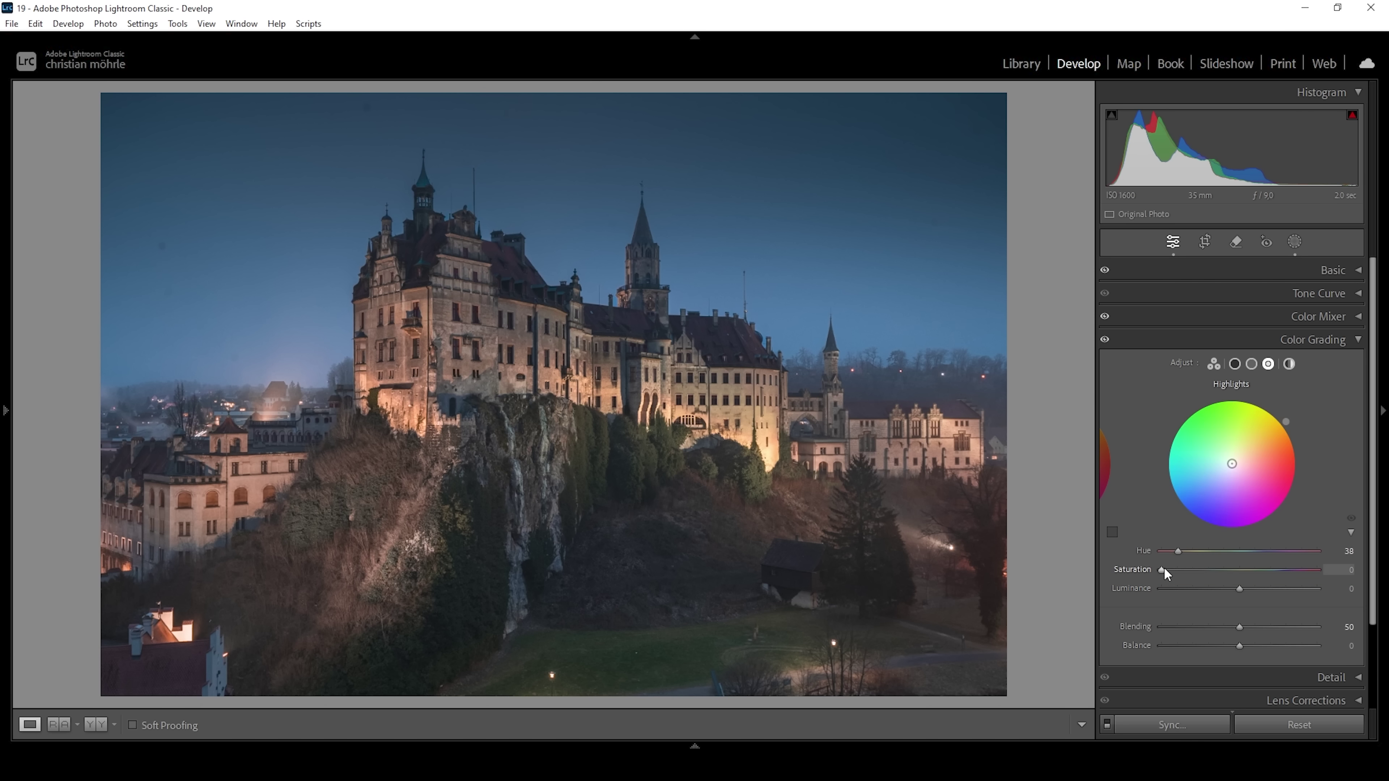
pyautogui.moveTo(1161, 569)
pyautogui.mouseDown()
pyautogui.moveTo(1290, 573)
pyautogui.moveTo(1270, 575)
pyautogui.mouseUp()
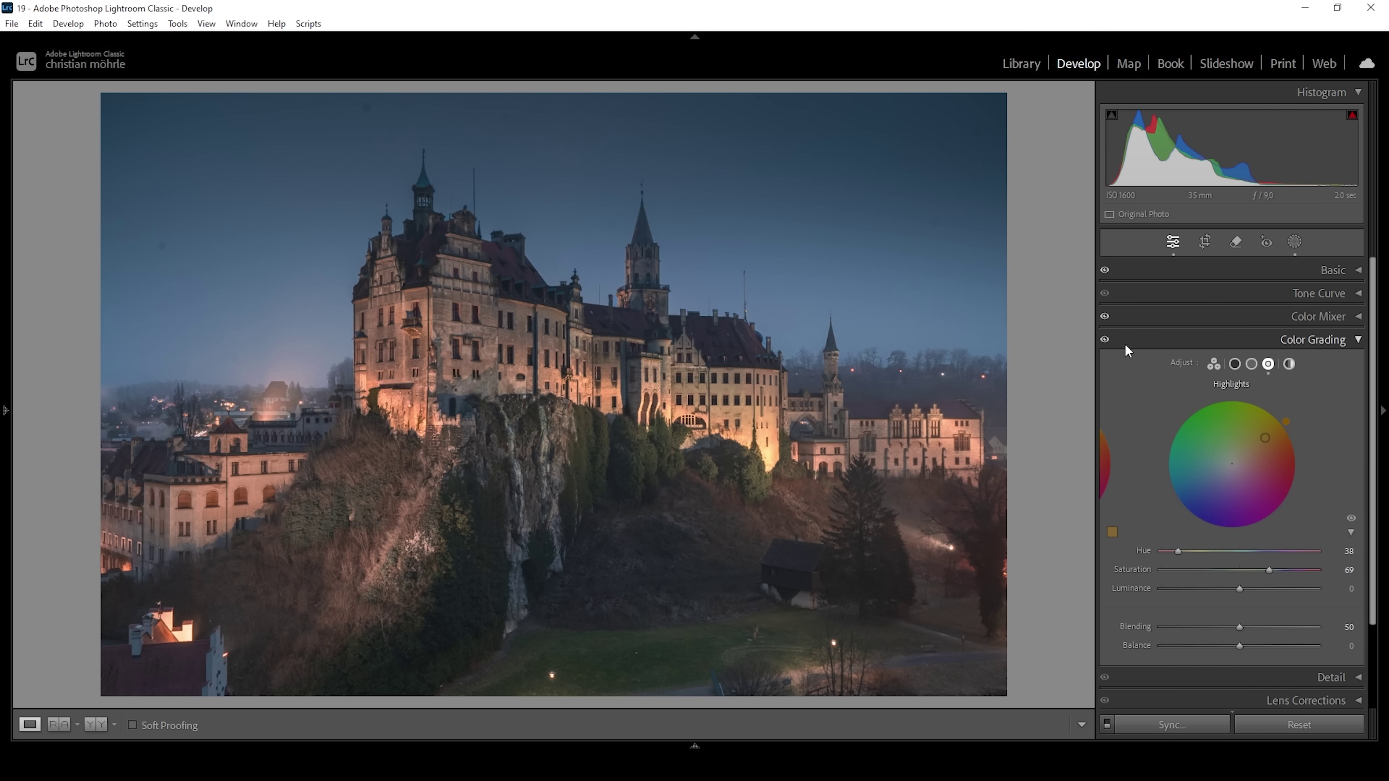
pyautogui.click(1104, 341)
# - Color grade the midtones with Hue 225 and Saturation 9, and compare the photo without the grading
pyautogui.click(1252, 364)
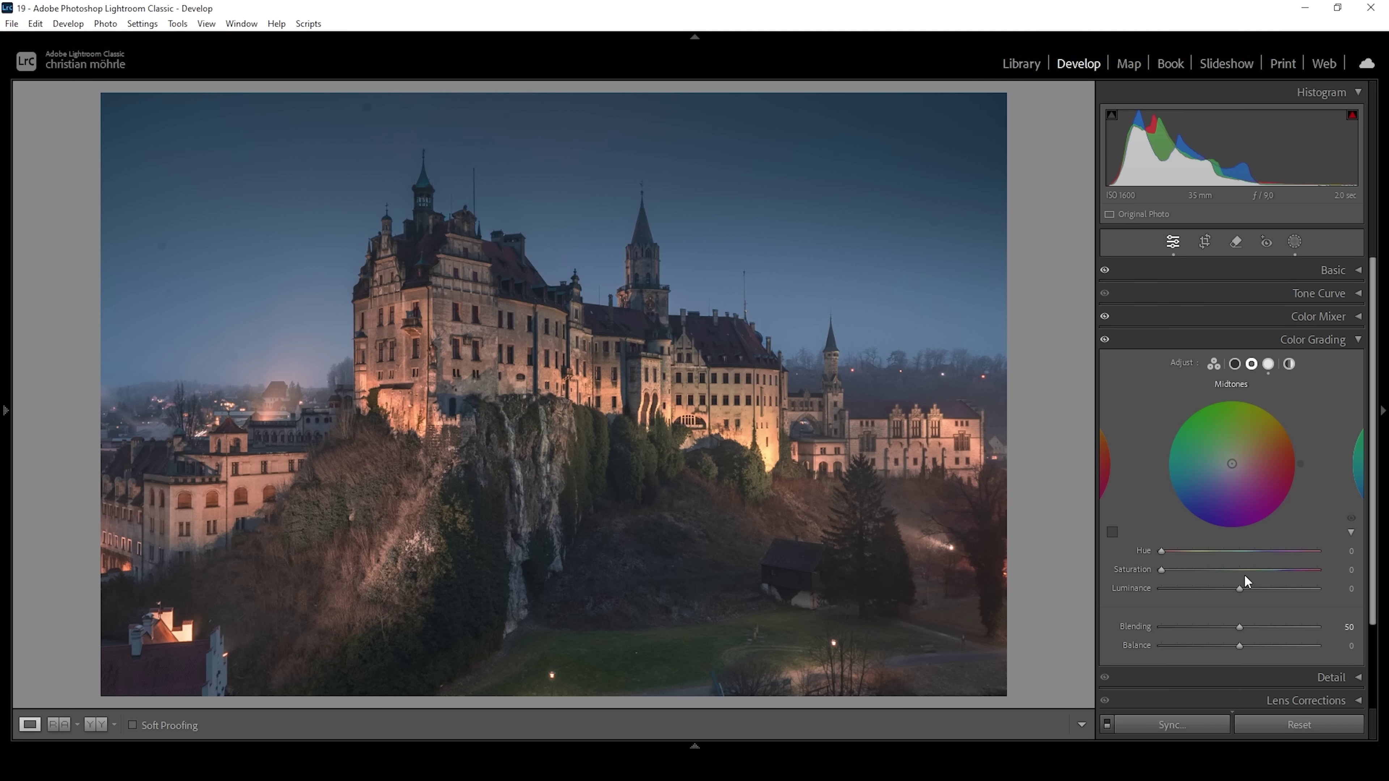
pyautogui.moveTo(1171, 550); pyautogui.dragTo(1259, 554)
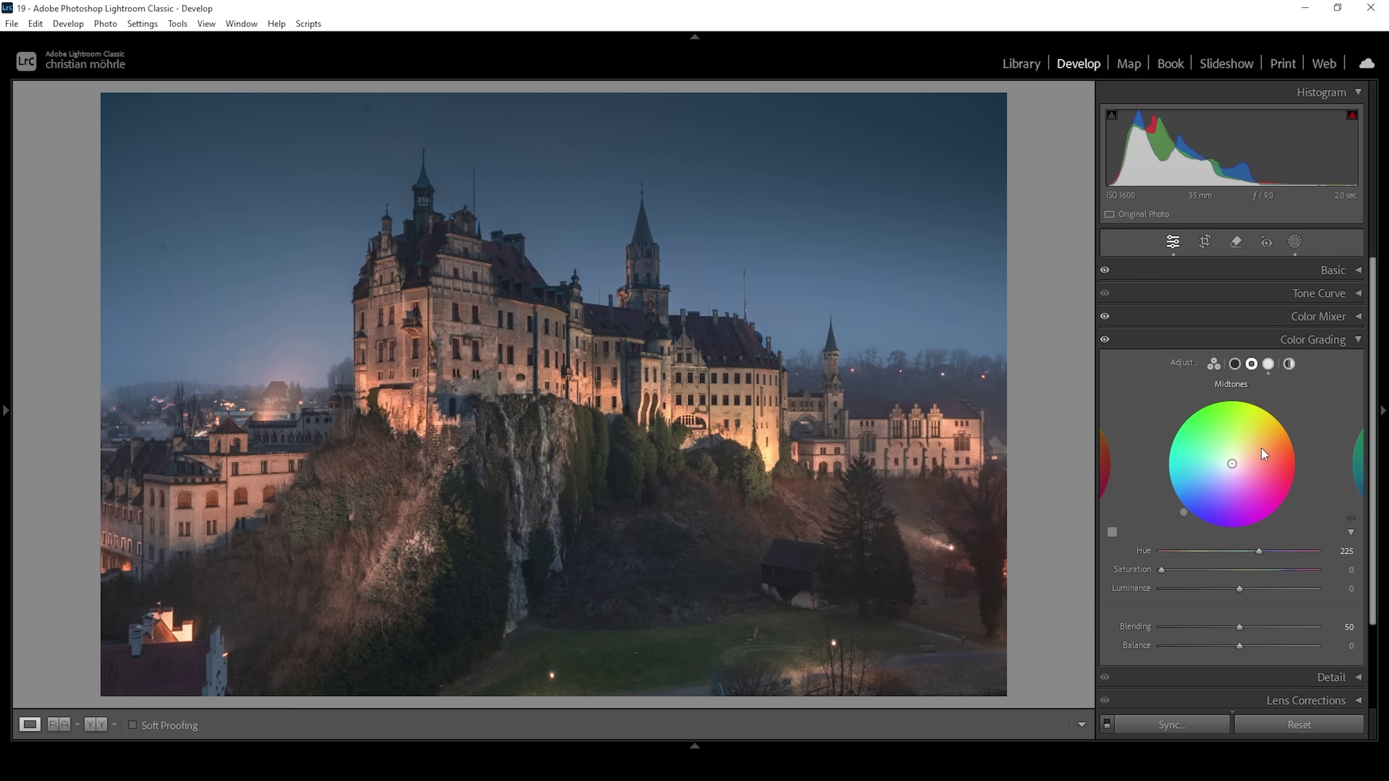
pyautogui.moveTo(1263, 554); pyautogui.dragTo(1261, 553)
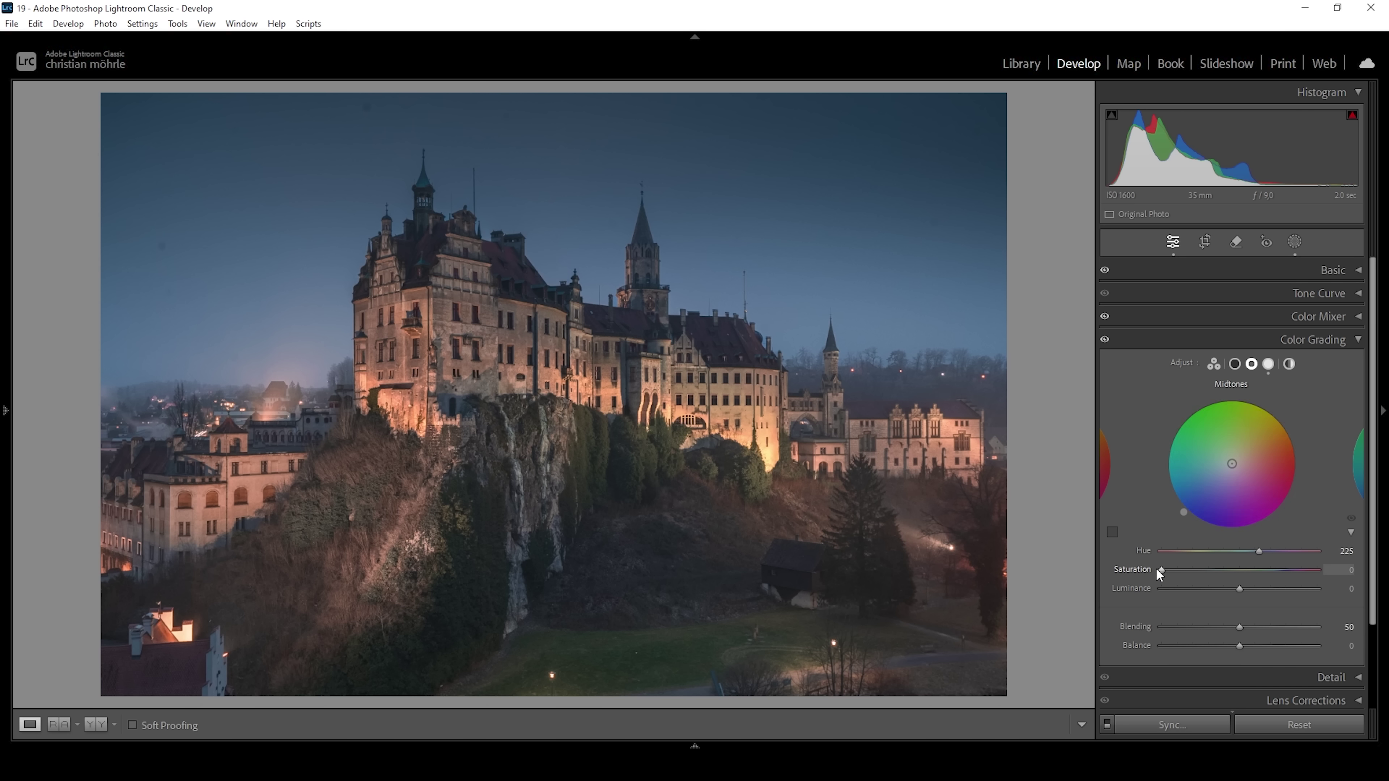
pyautogui.moveTo(1160, 569); pyautogui.dragTo(1222, 581)
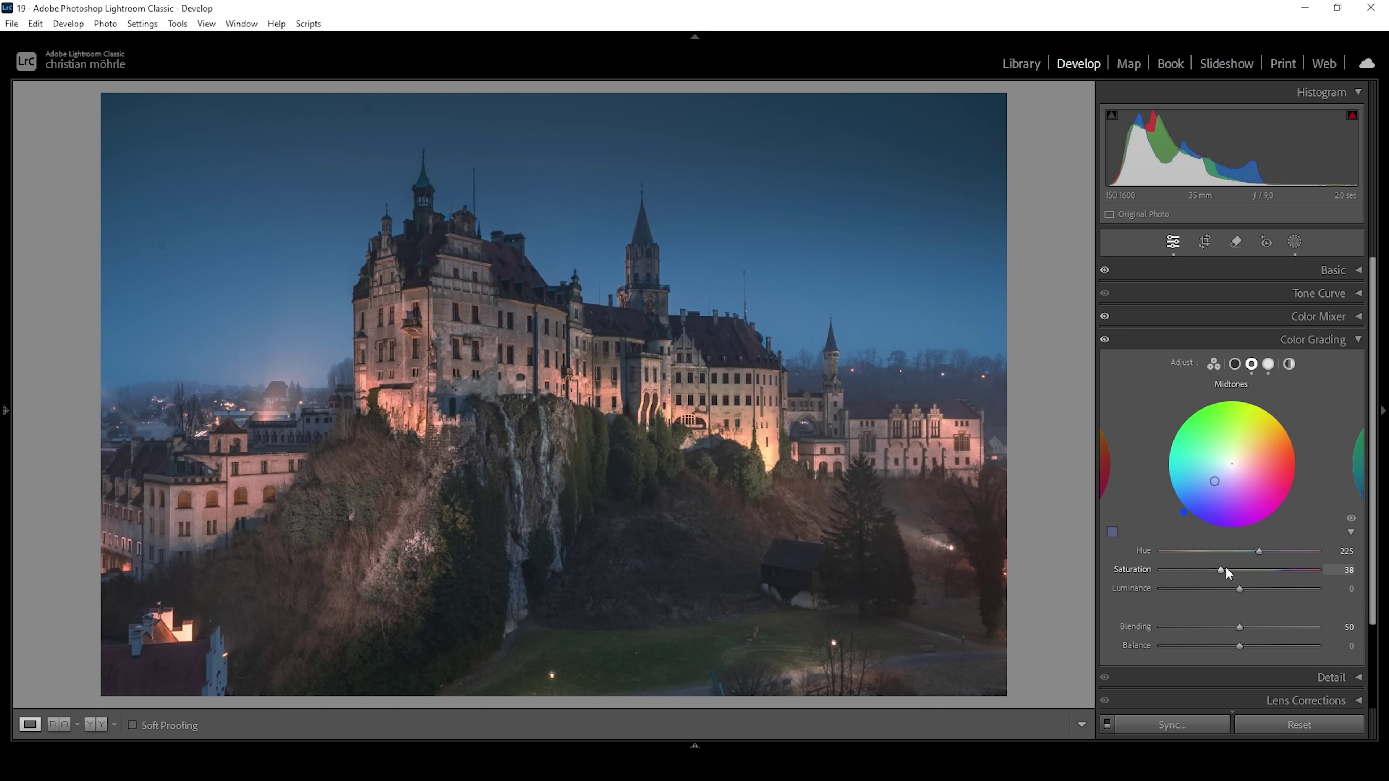
pyautogui.moveTo(1221, 570); pyautogui.dragTo(1181, 569)
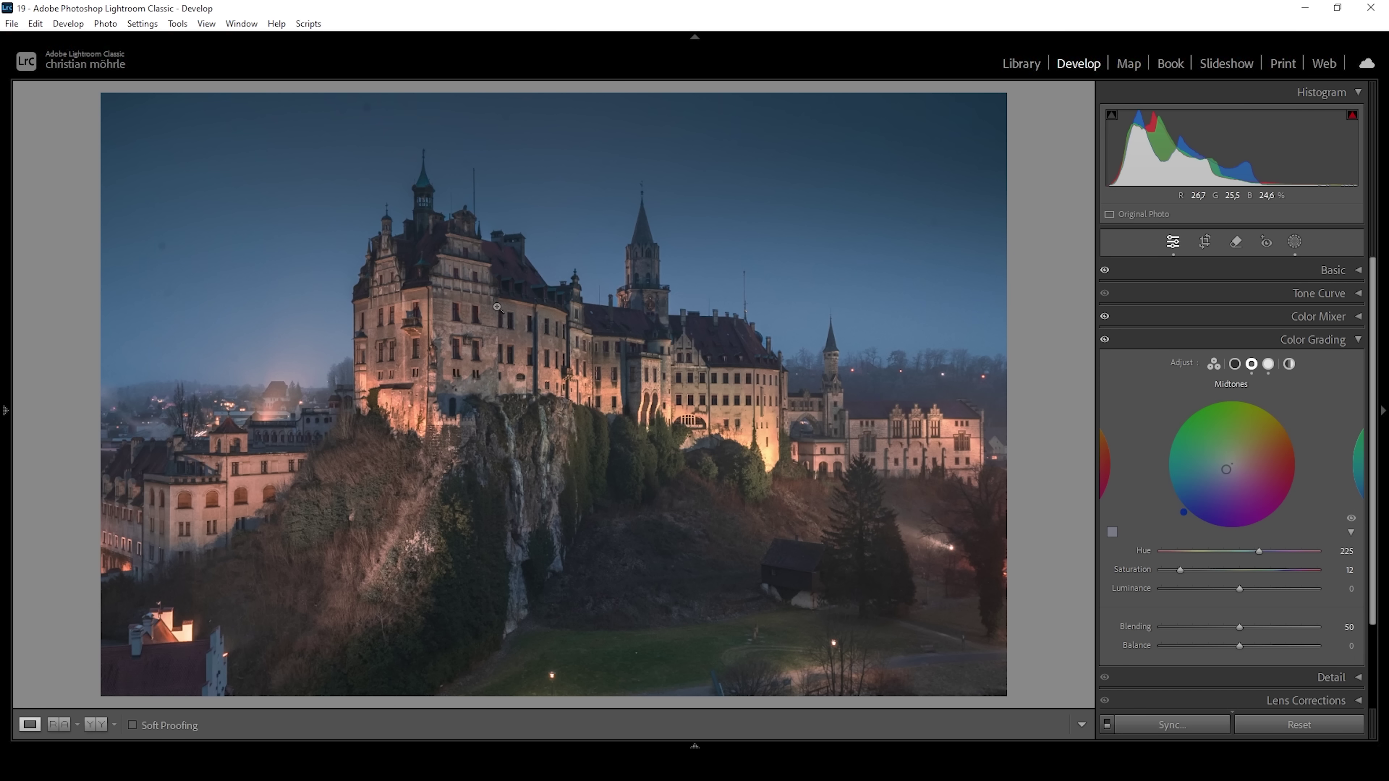
pyautogui.moveTo(1179, 569); pyautogui.dragTo(1171, 565)
pyautogui.click(1104, 341)
pyautogui.scroll(-1, 1279, 337)
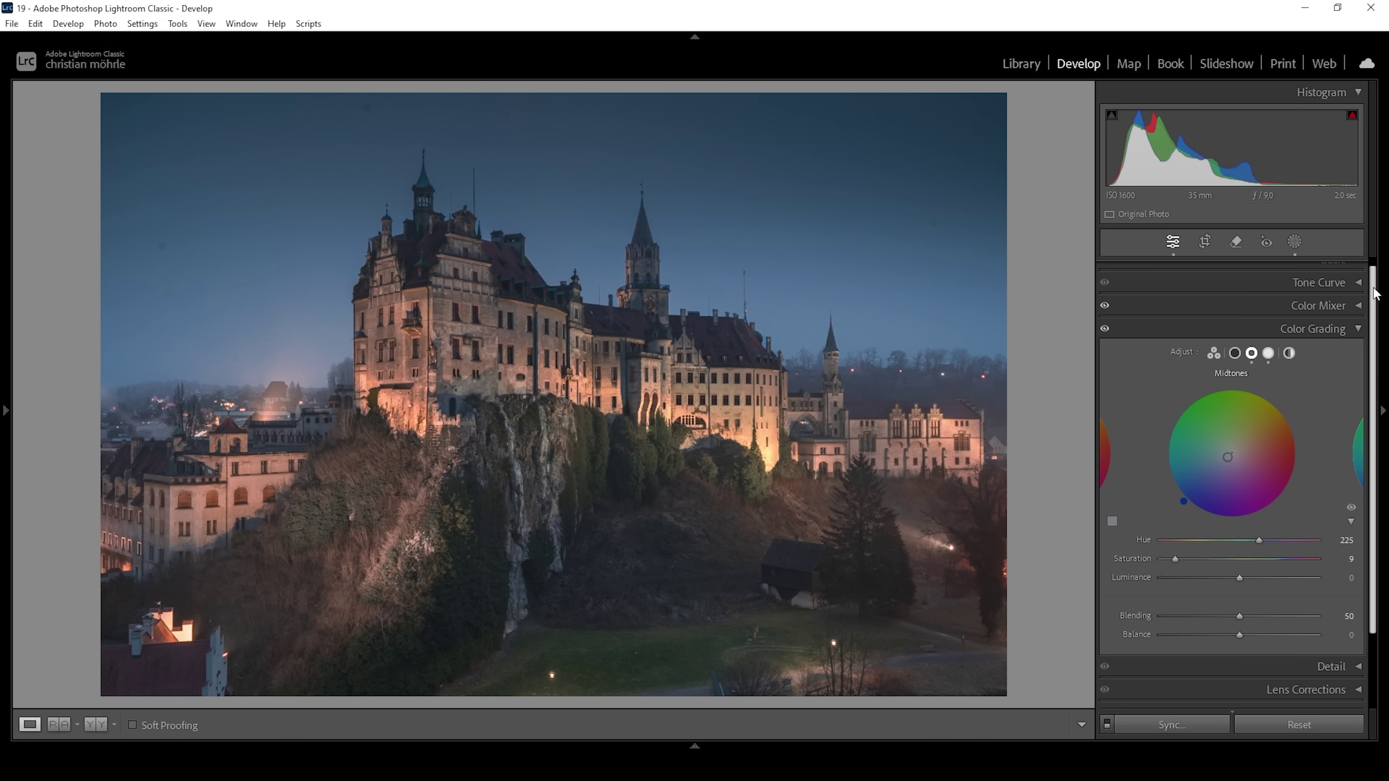
pyautogui.scroll(-1, 1378, 307)
pyautogui.click(1355, 340)
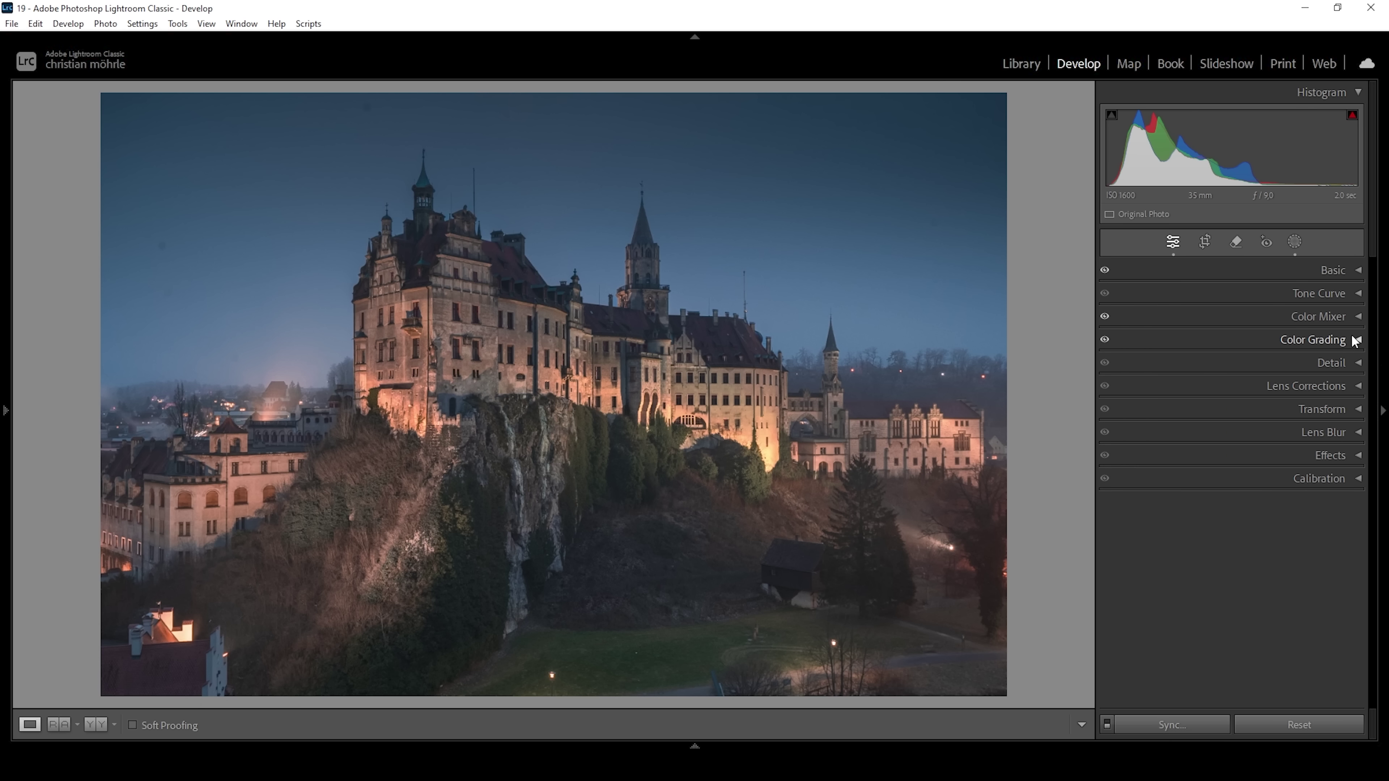
# - Calibrate the Blue Primary to Hue -19 and Saturation +18, and the Red Primary to Hue +26 with slightly reduced Saturation
pyautogui.click(1305, 479)
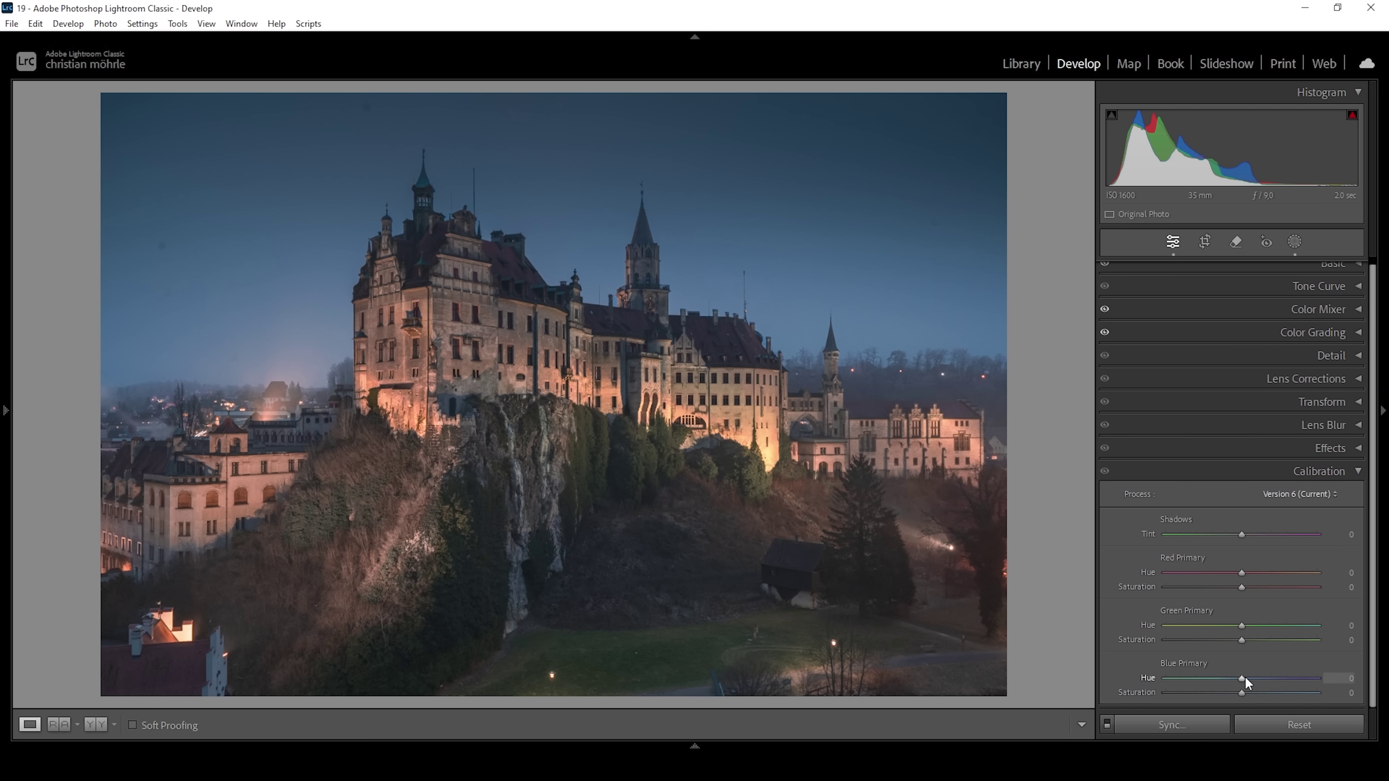
pyautogui.moveTo(1223, 679); pyautogui.dragTo(1223, 679)
pyautogui.moveTo(1226, 679); pyautogui.dragTo(1228, 679)
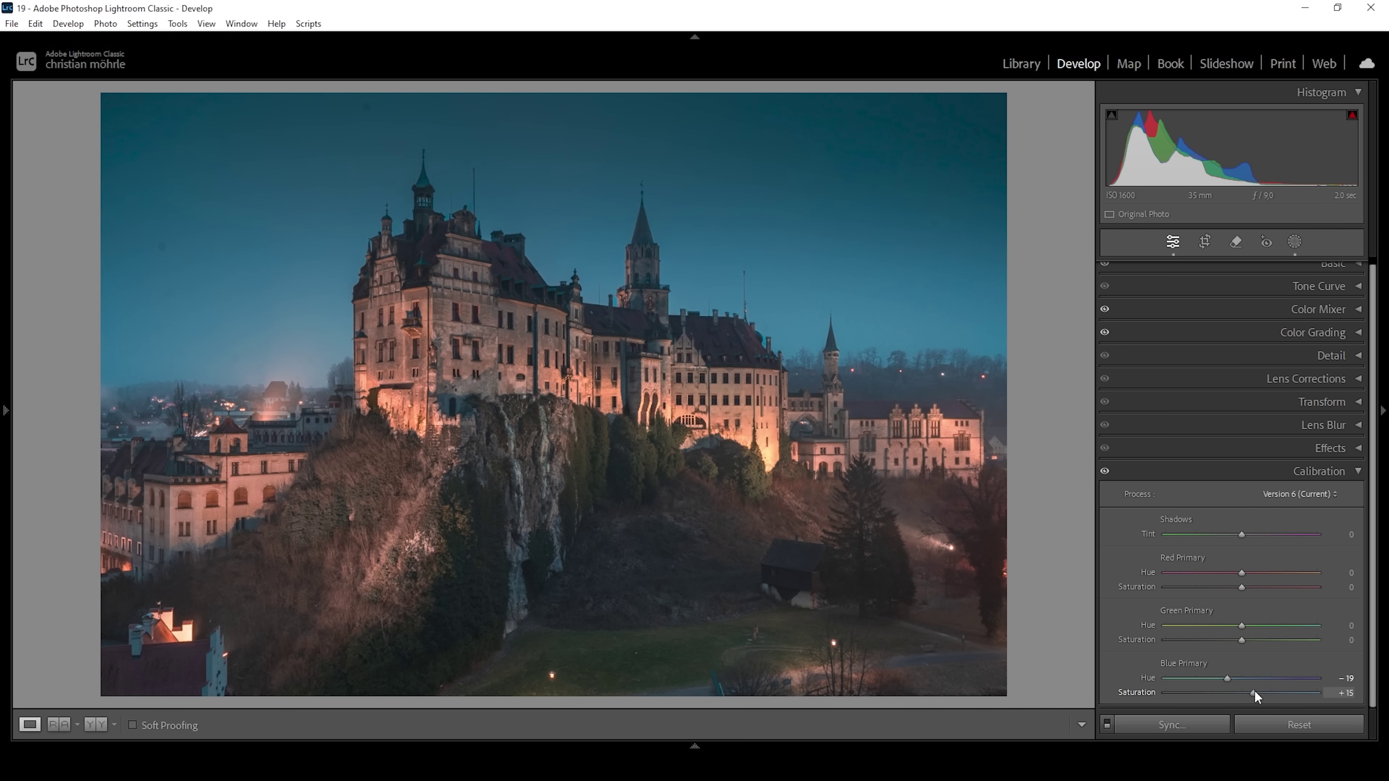
pyautogui.moveTo(1254, 690); pyautogui.dragTo(1256, 689)
pyautogui.moveTo(1255, 571); pyautogui.dragTo(1246, 586)
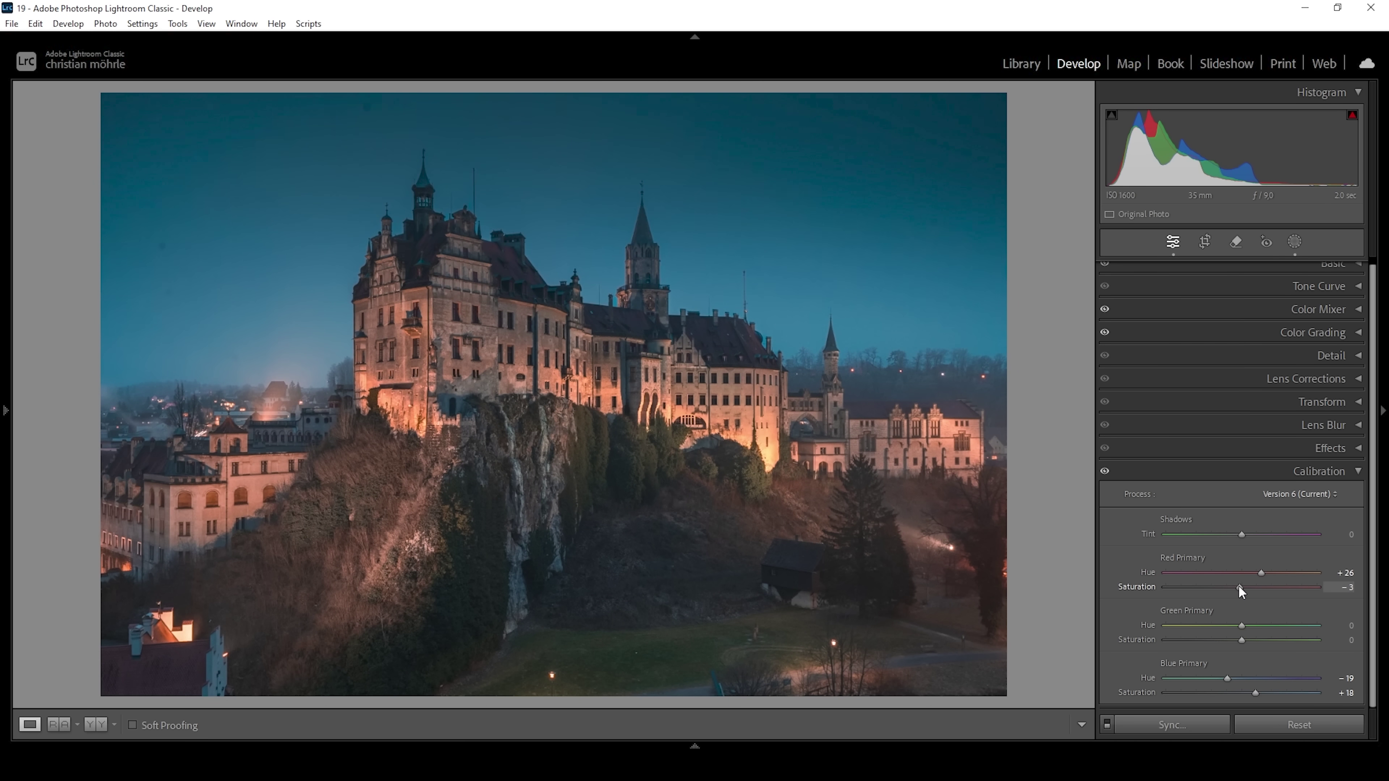
pyautogui.moveTo(1234, 586); pyautogui.dragTo(1237, 585)
pyautogui.hotkey('ctrl', '9')
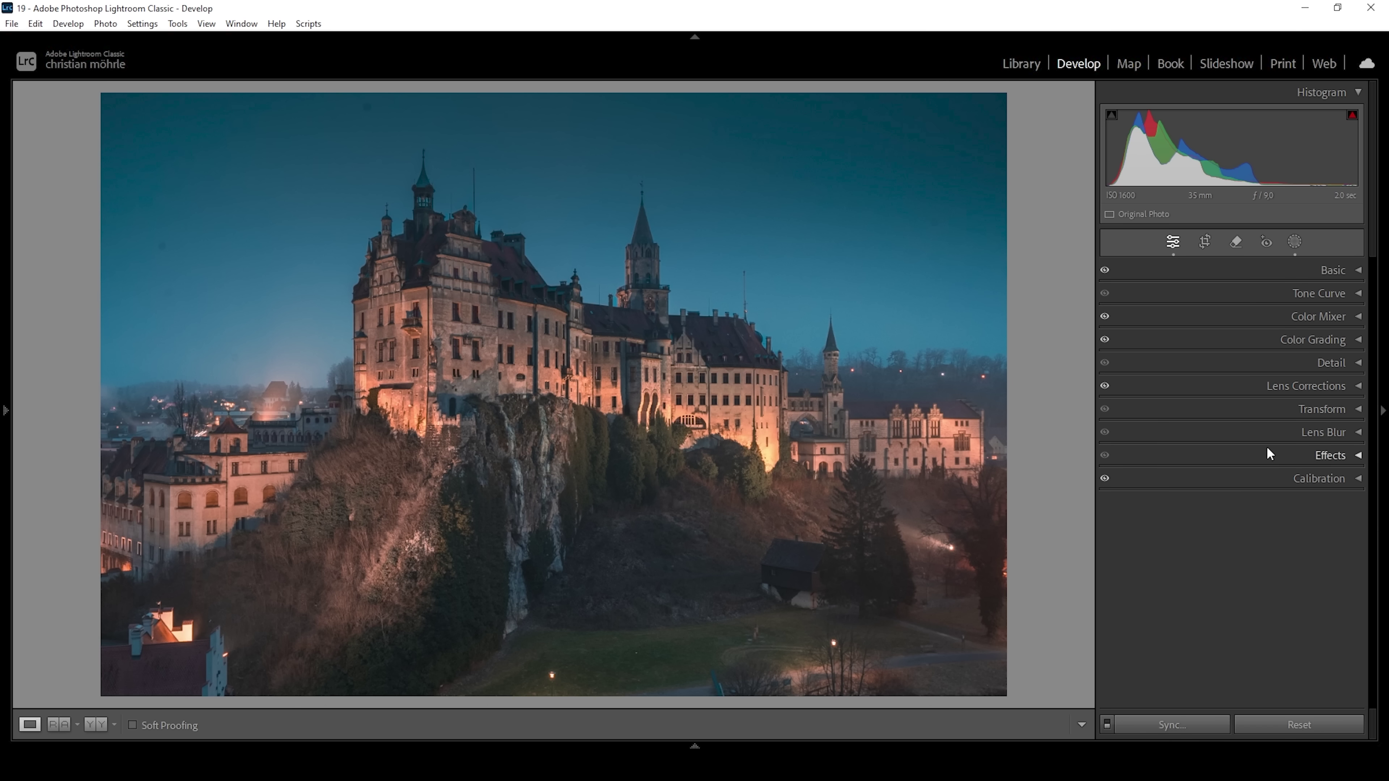
# - Sharpen the photo with Radius 0.5, Detail 100, Masking 73 and Amount 80
pyautogui.click(1329, 362)
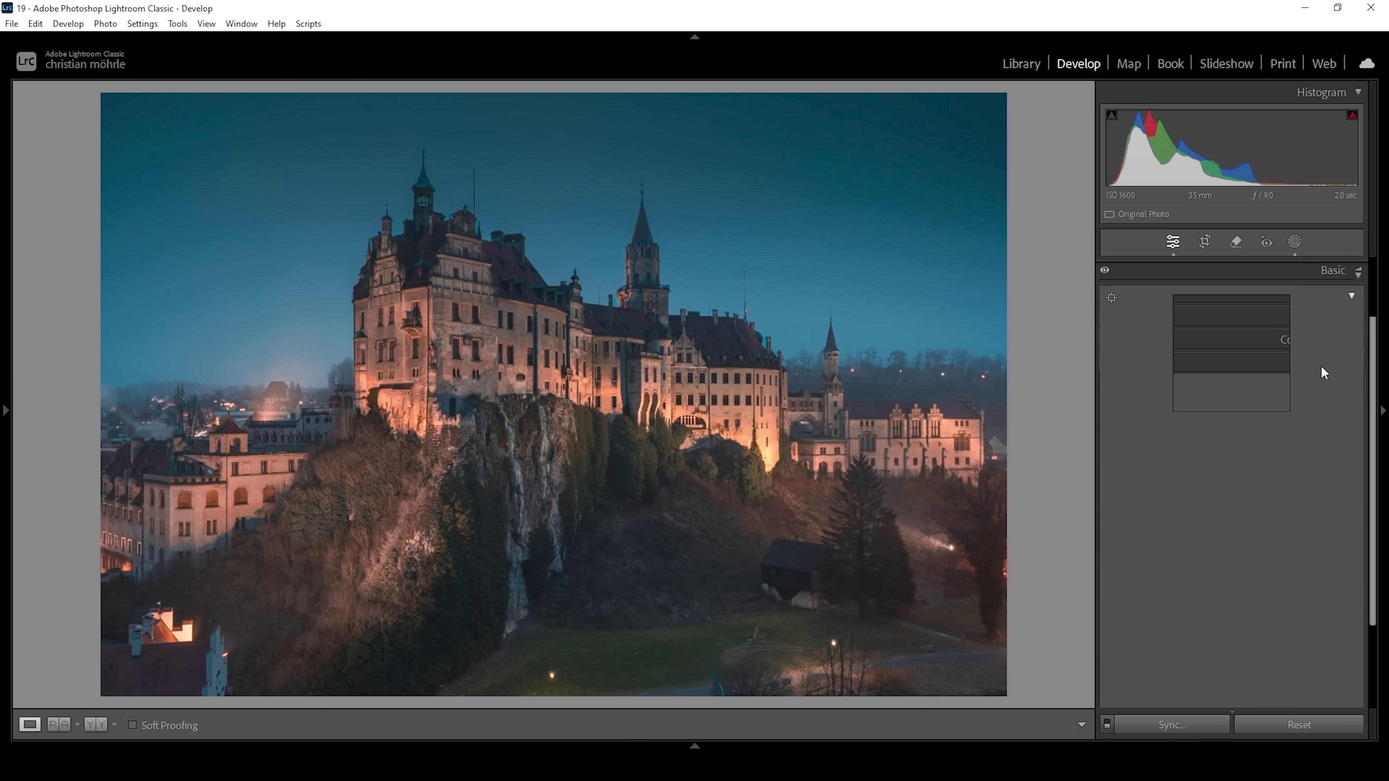
pyautogui.moveTo(1196, 463); pyautogui.dragTo(1121, 465)
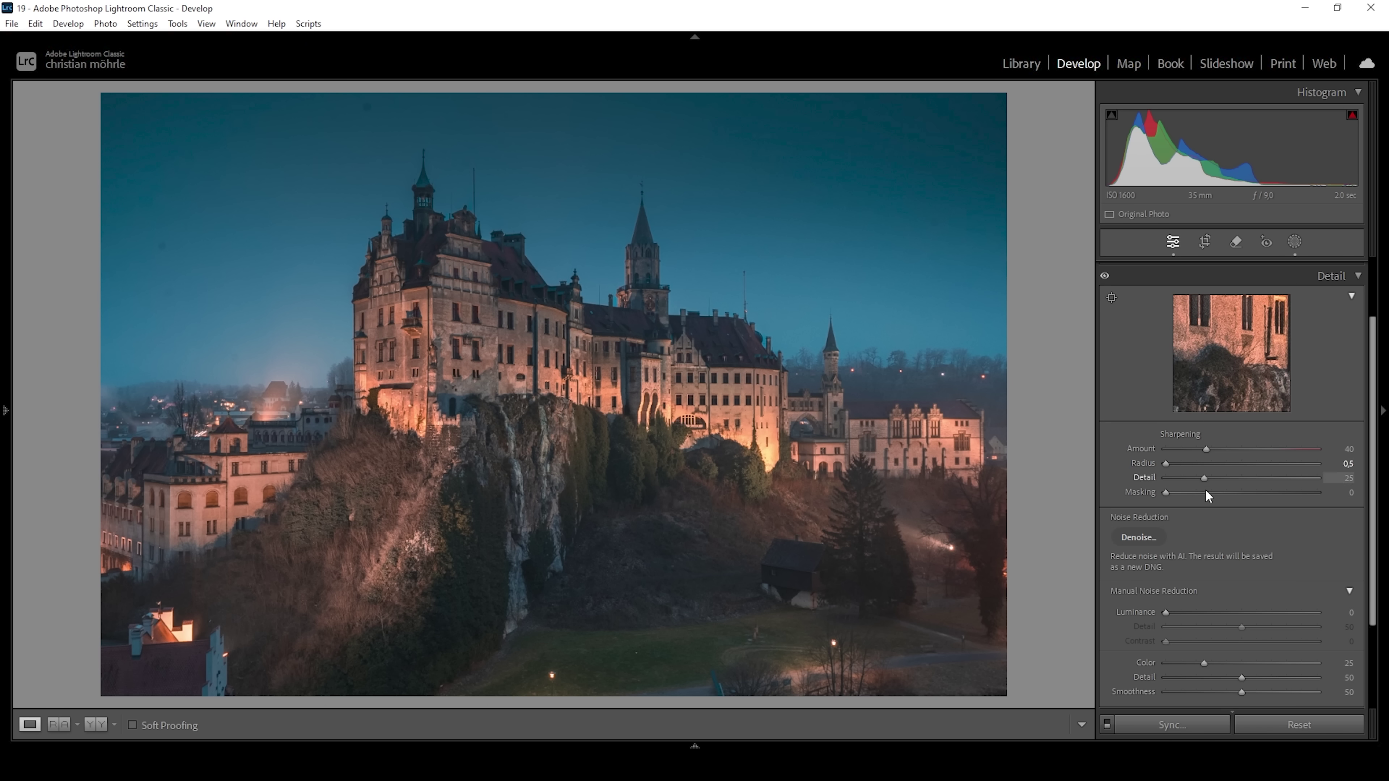
pyautogui.moveTo(1203, 478); pyautogui.dragTo(1327, 487)
pyautogui.moveTo(1165, 492); pyautogui.dragTo(1274, 500)
pyautogui.moveTo(1219, 452); pyautogui.dragTo(1246, 455)
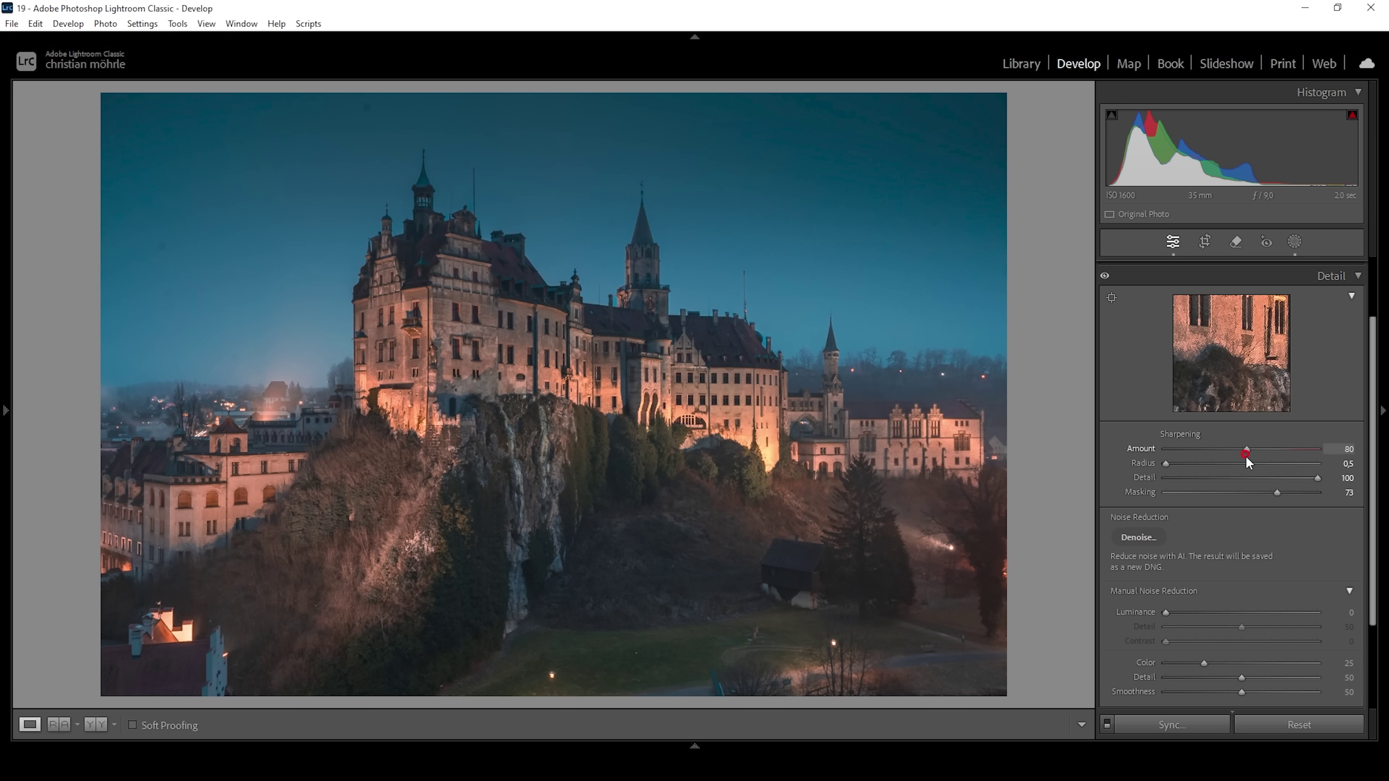